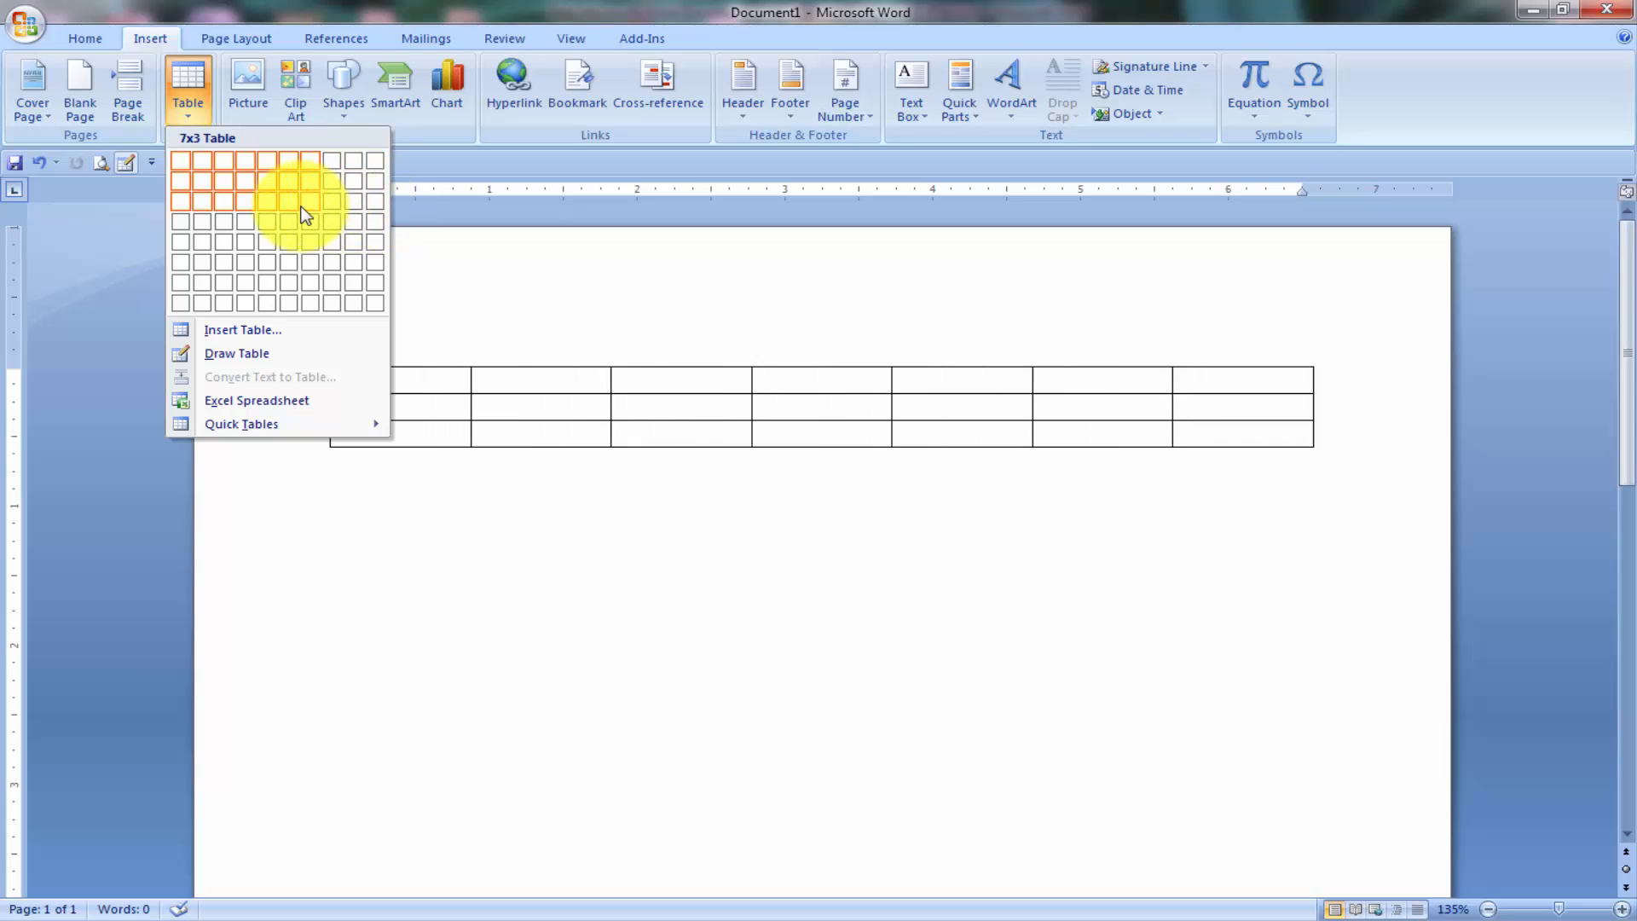
Insert an empty 7-column by 3-row table from the Insert > Table grid.
click(303, 207)
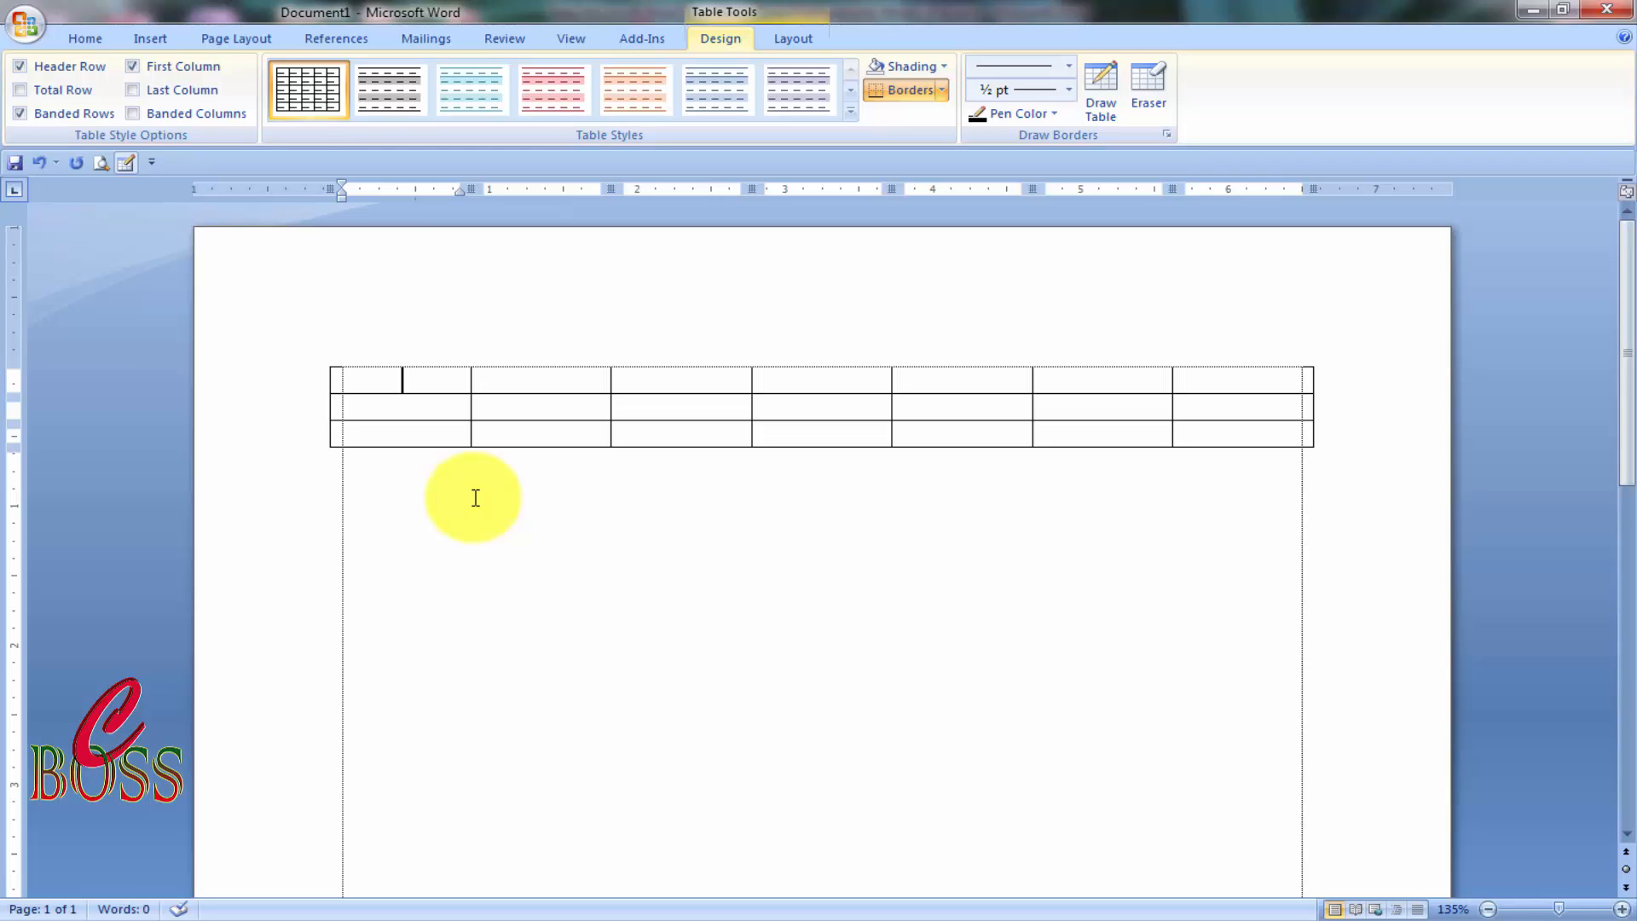
Type the headings 'Sl no.', 'Date' and 'Discription' in the first three header cells.
text(Sl)
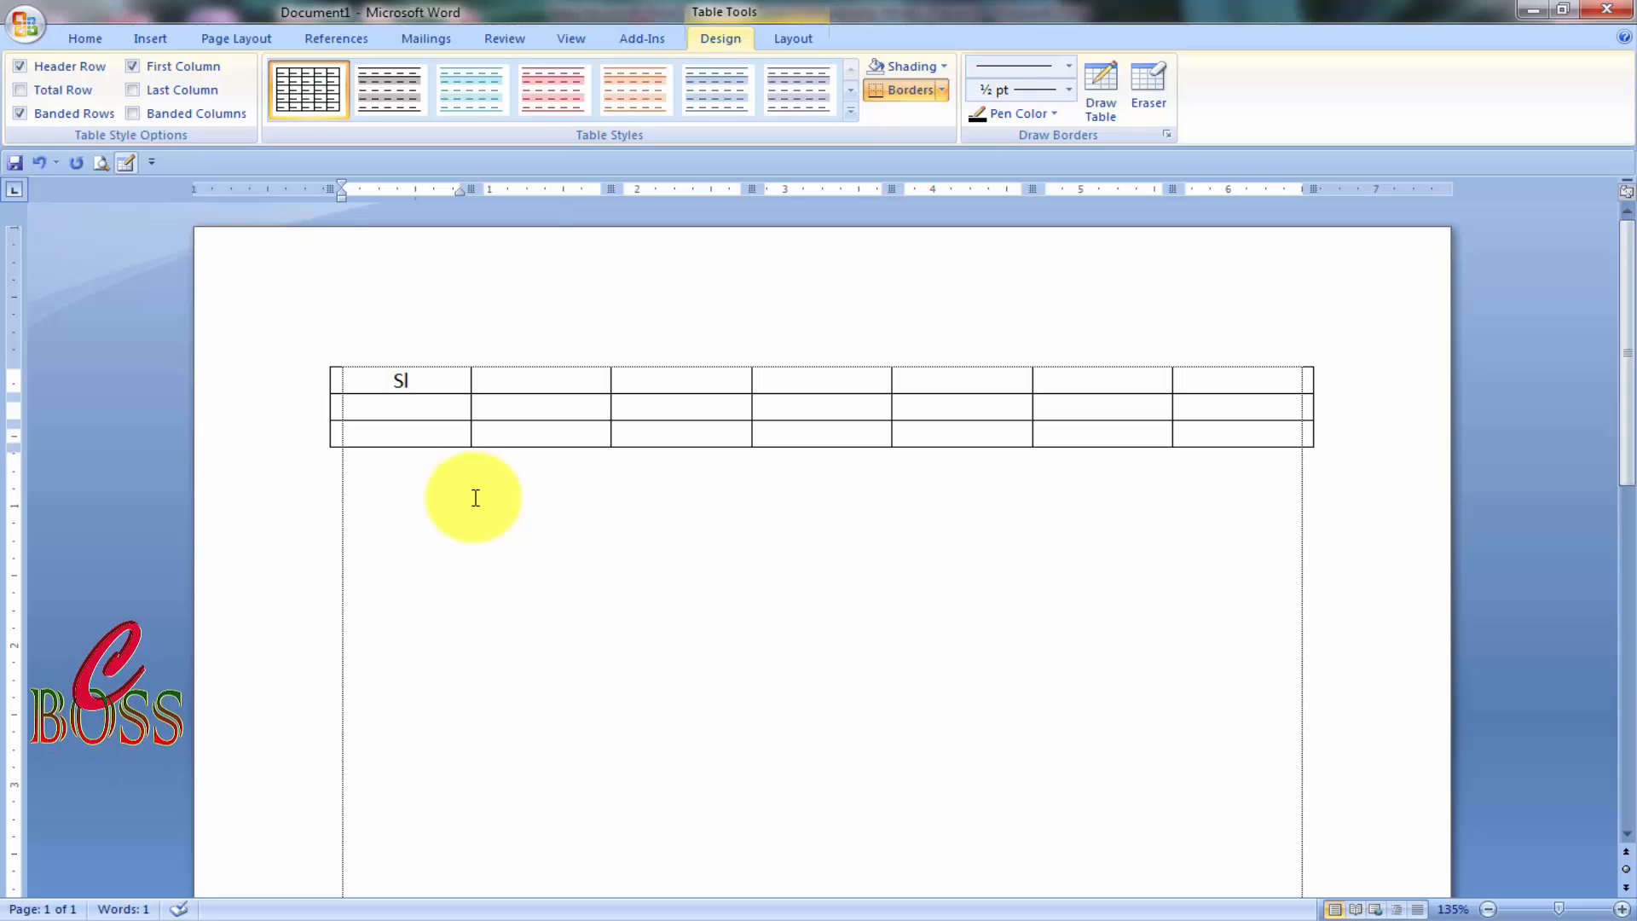
text( no.)
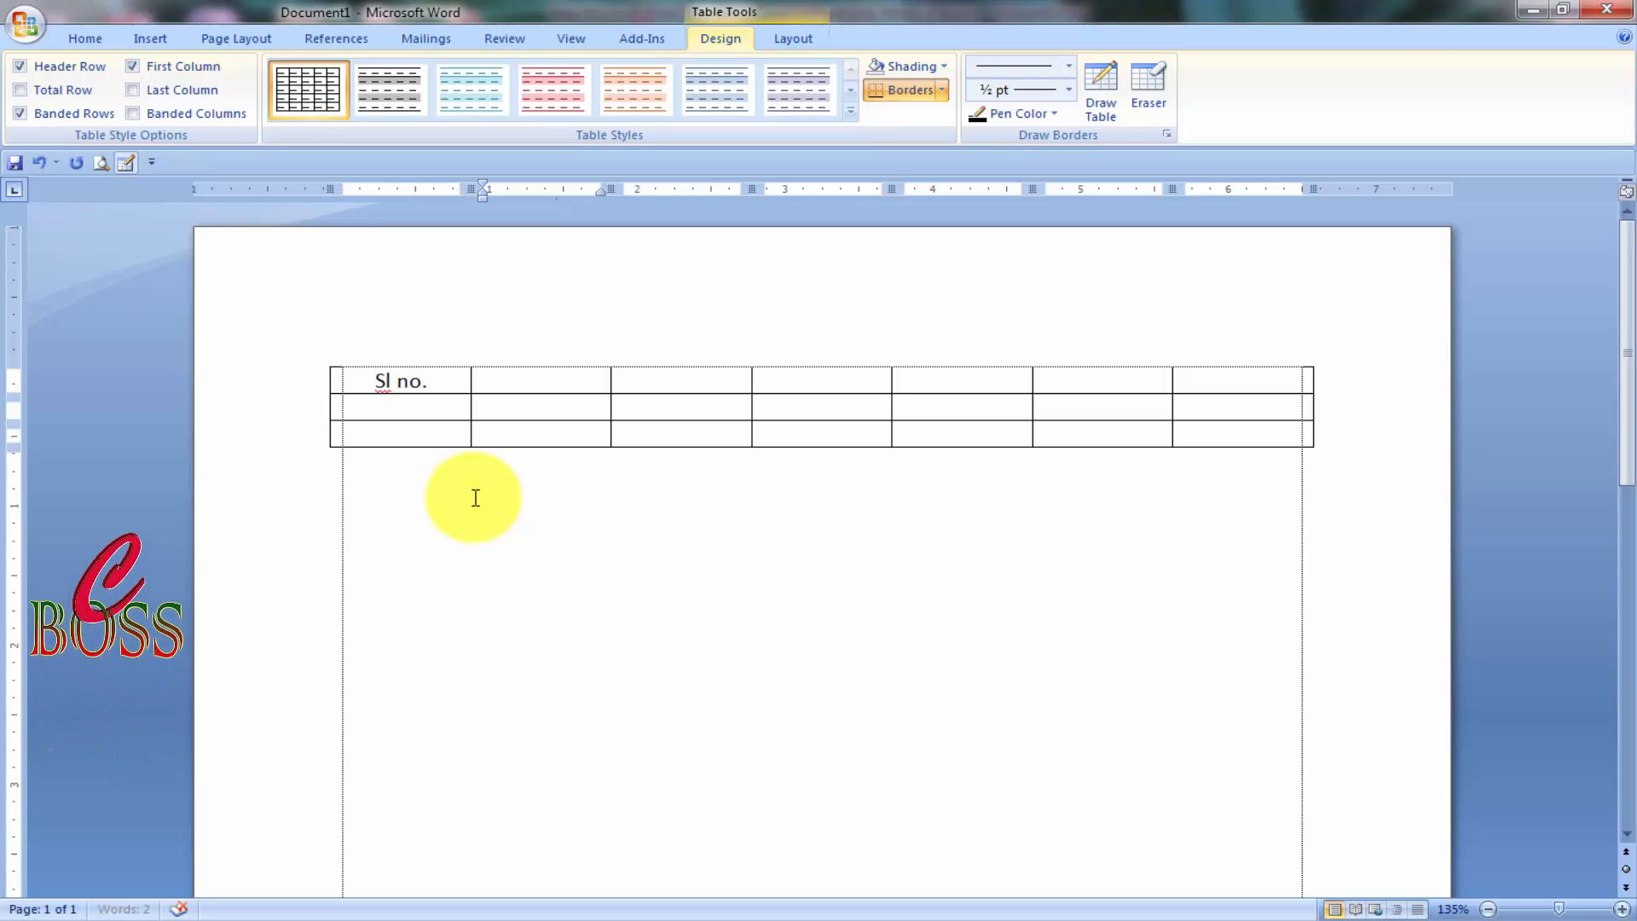
key(Tab)
text(date)
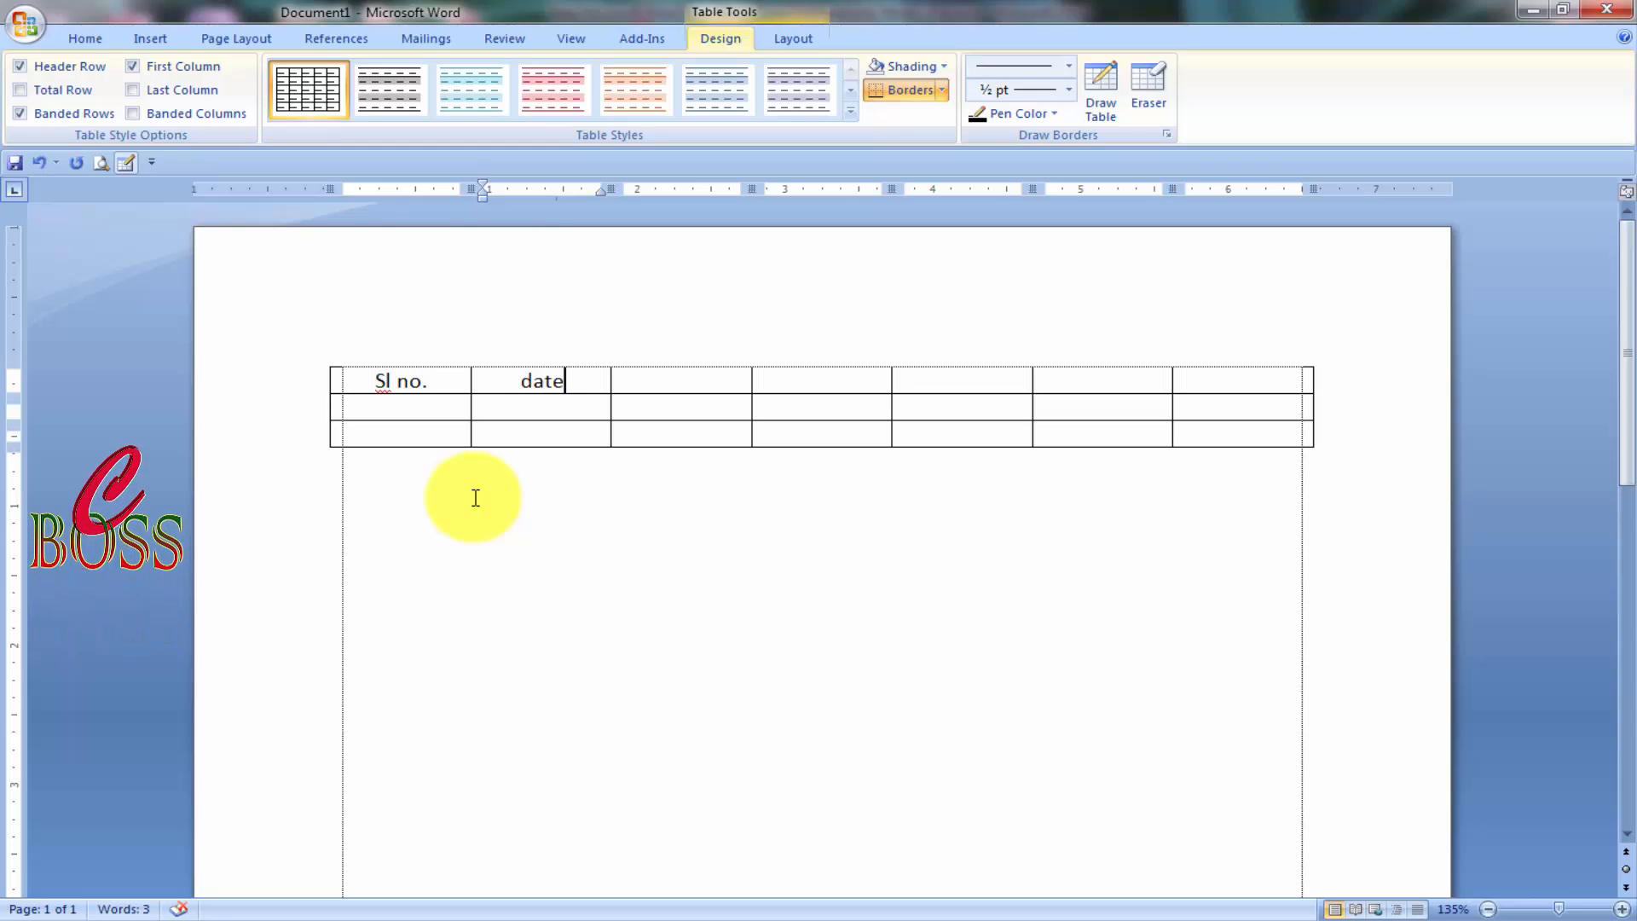
key(BackSpace)
key(BackSpace)
key(BackSpace)
key(BackSpace)
text(D)
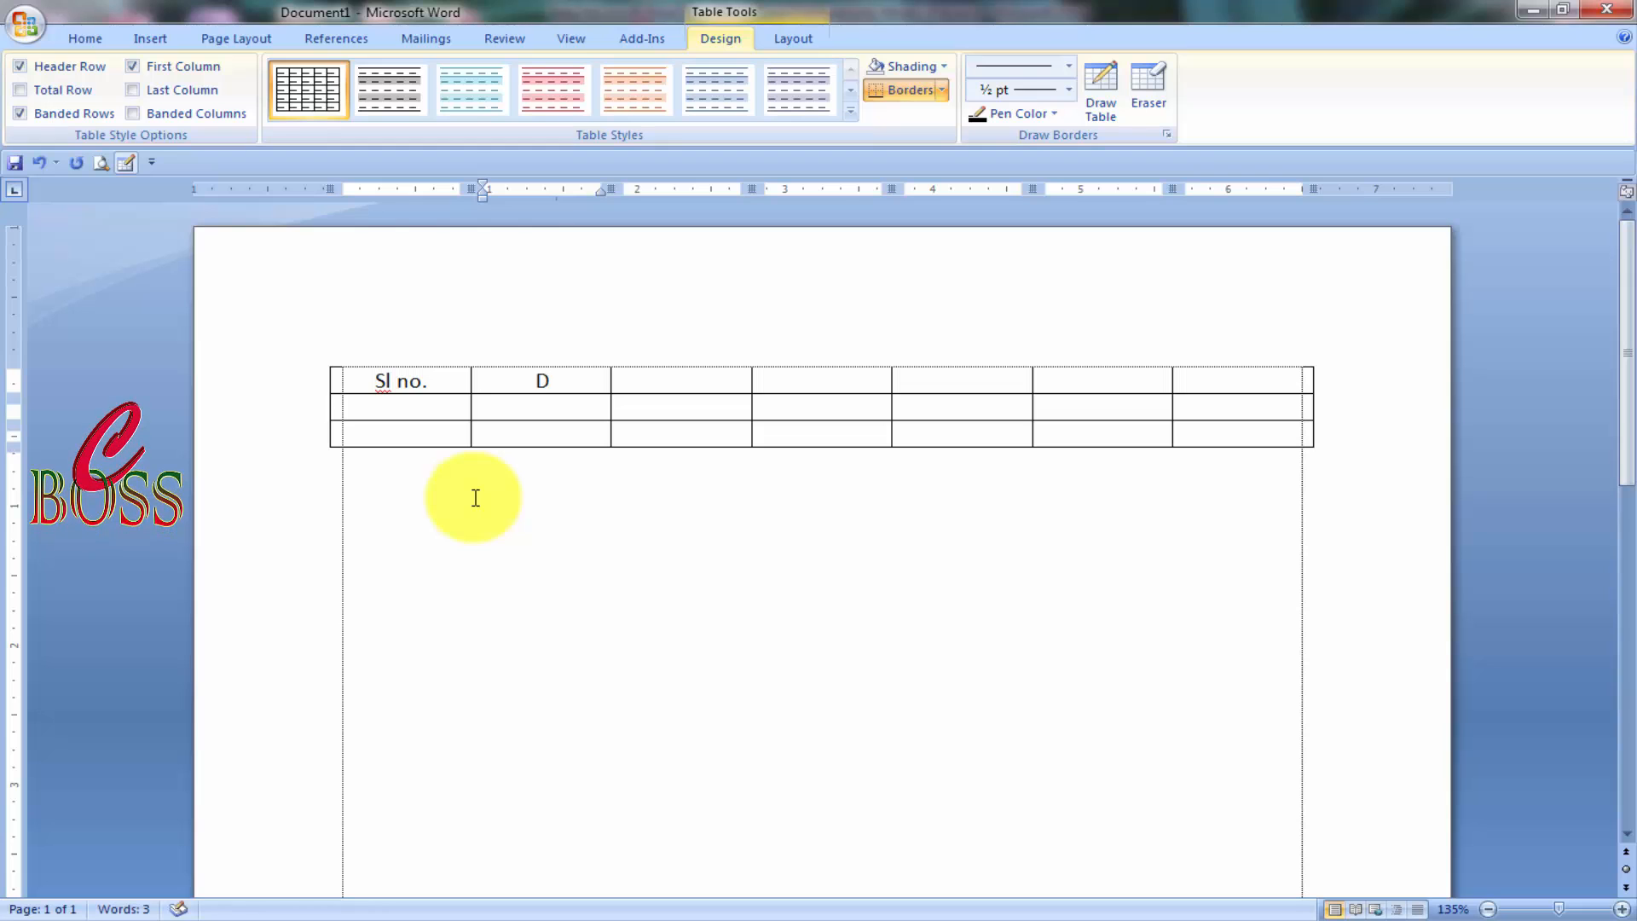
text(ate)
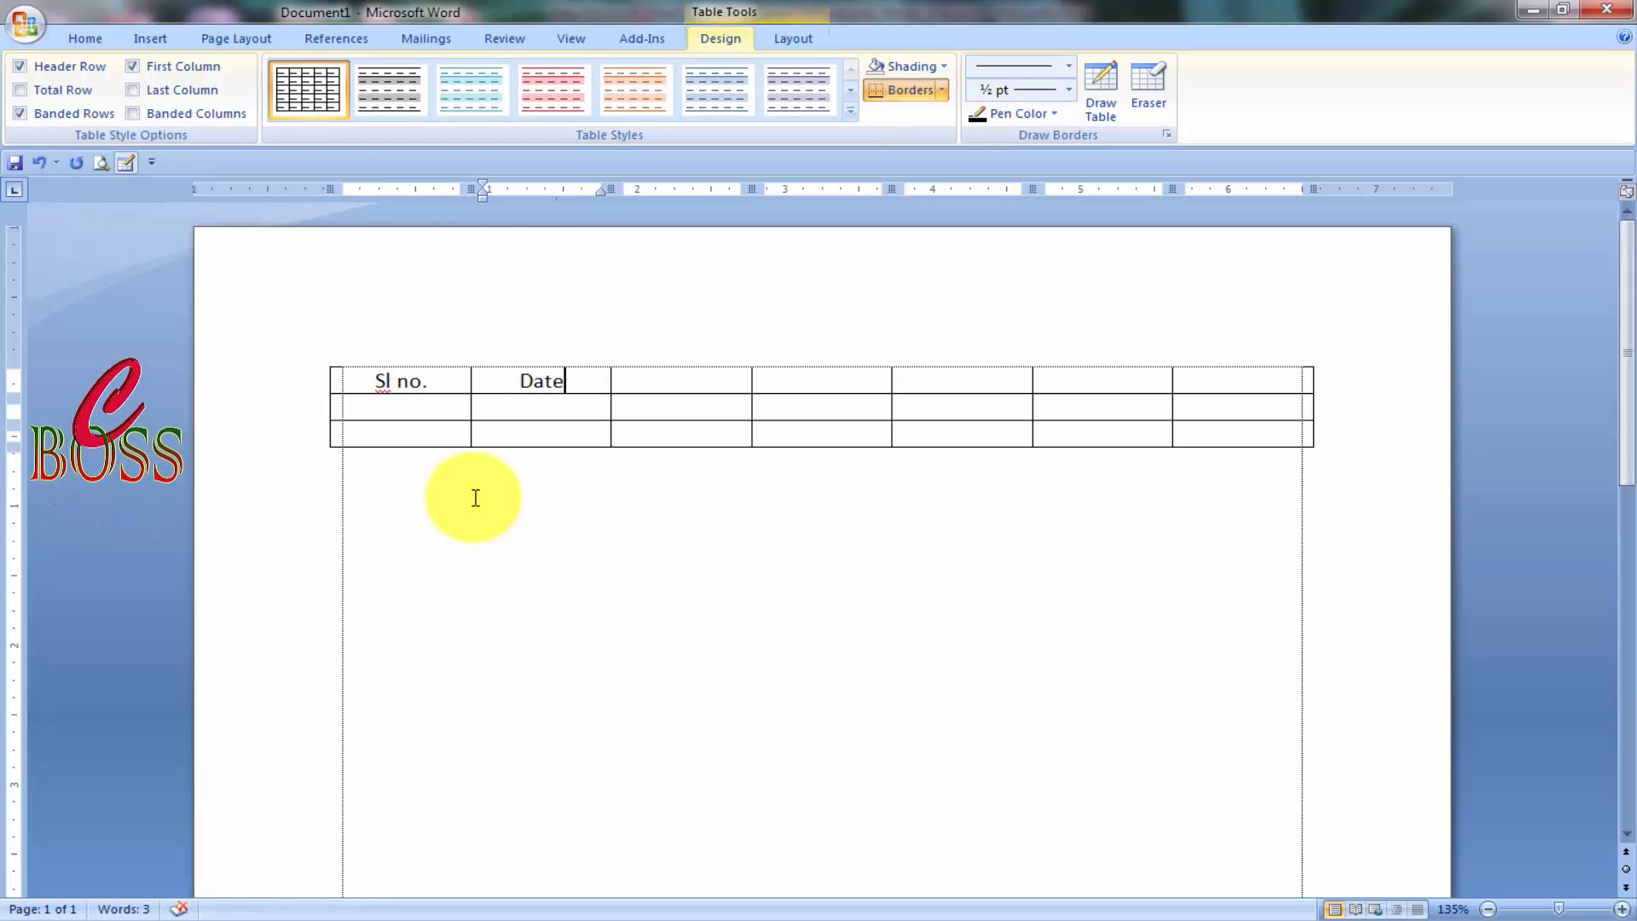
key(Tab)
text(Discrip)
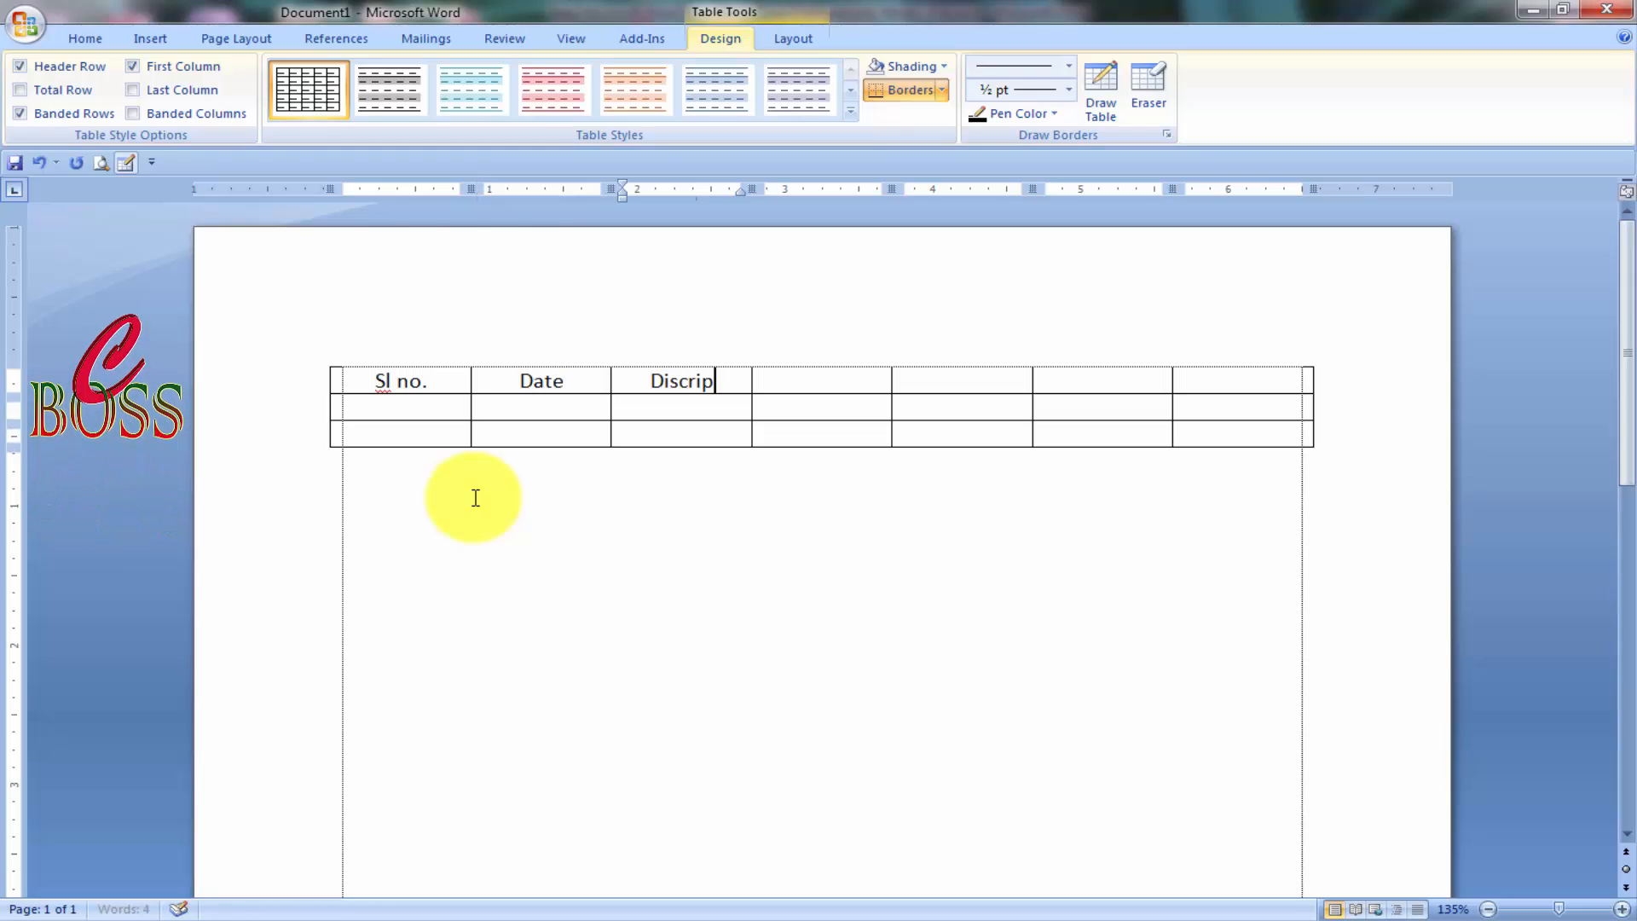
text(tion)
key(Tab)
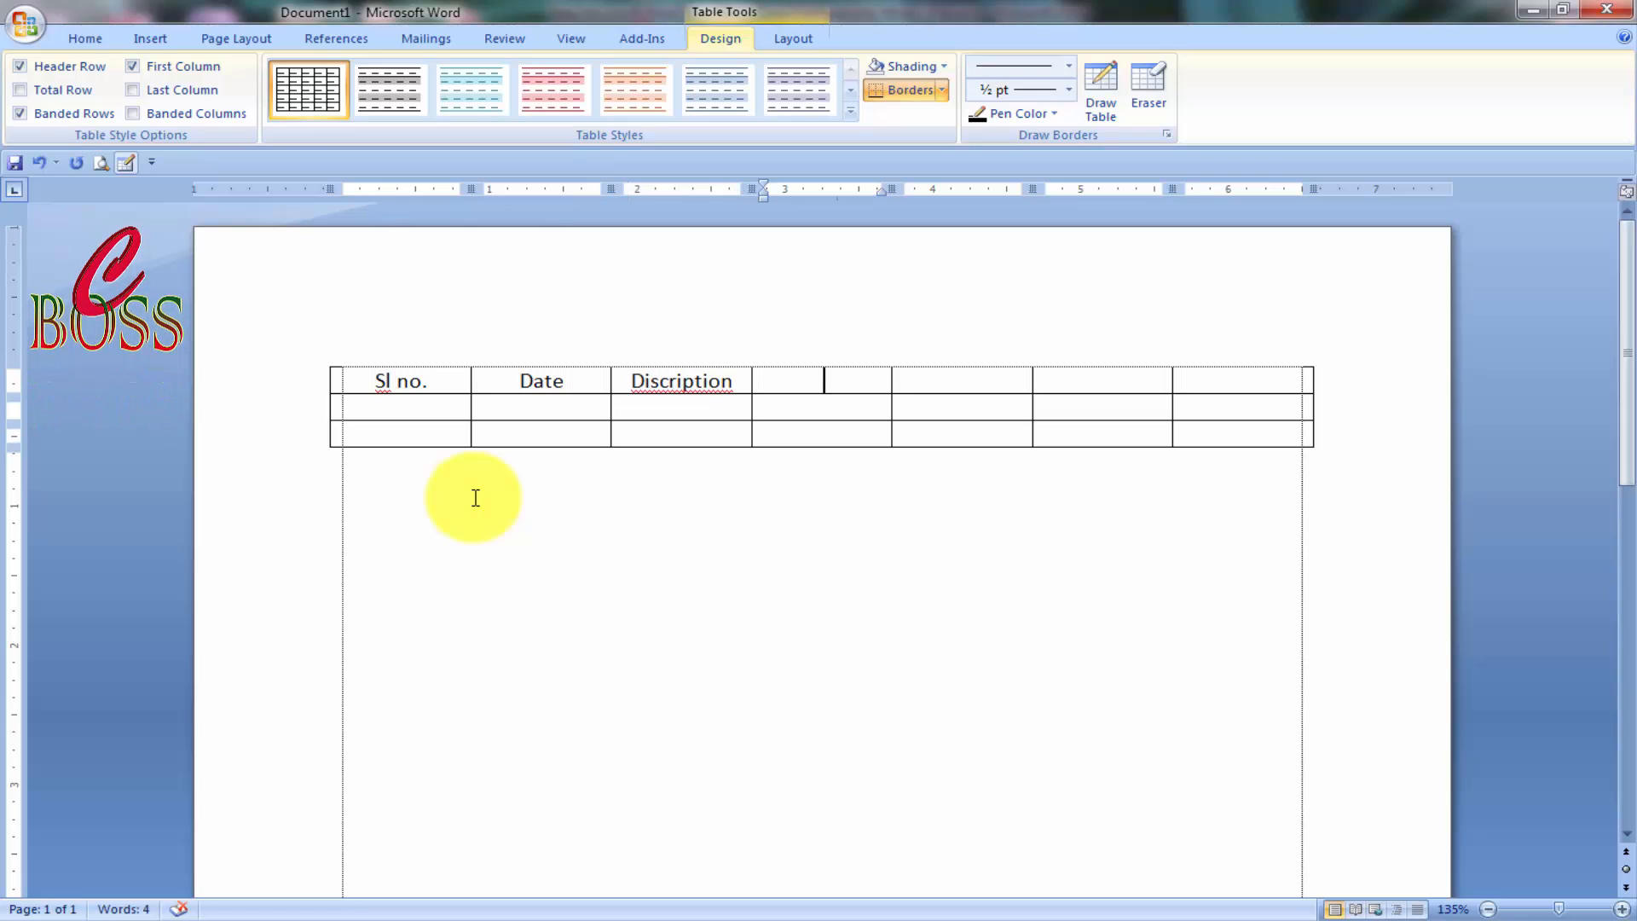
Enter the remaining headings Quantity, Rate, taka and remarks.
text(quantit)
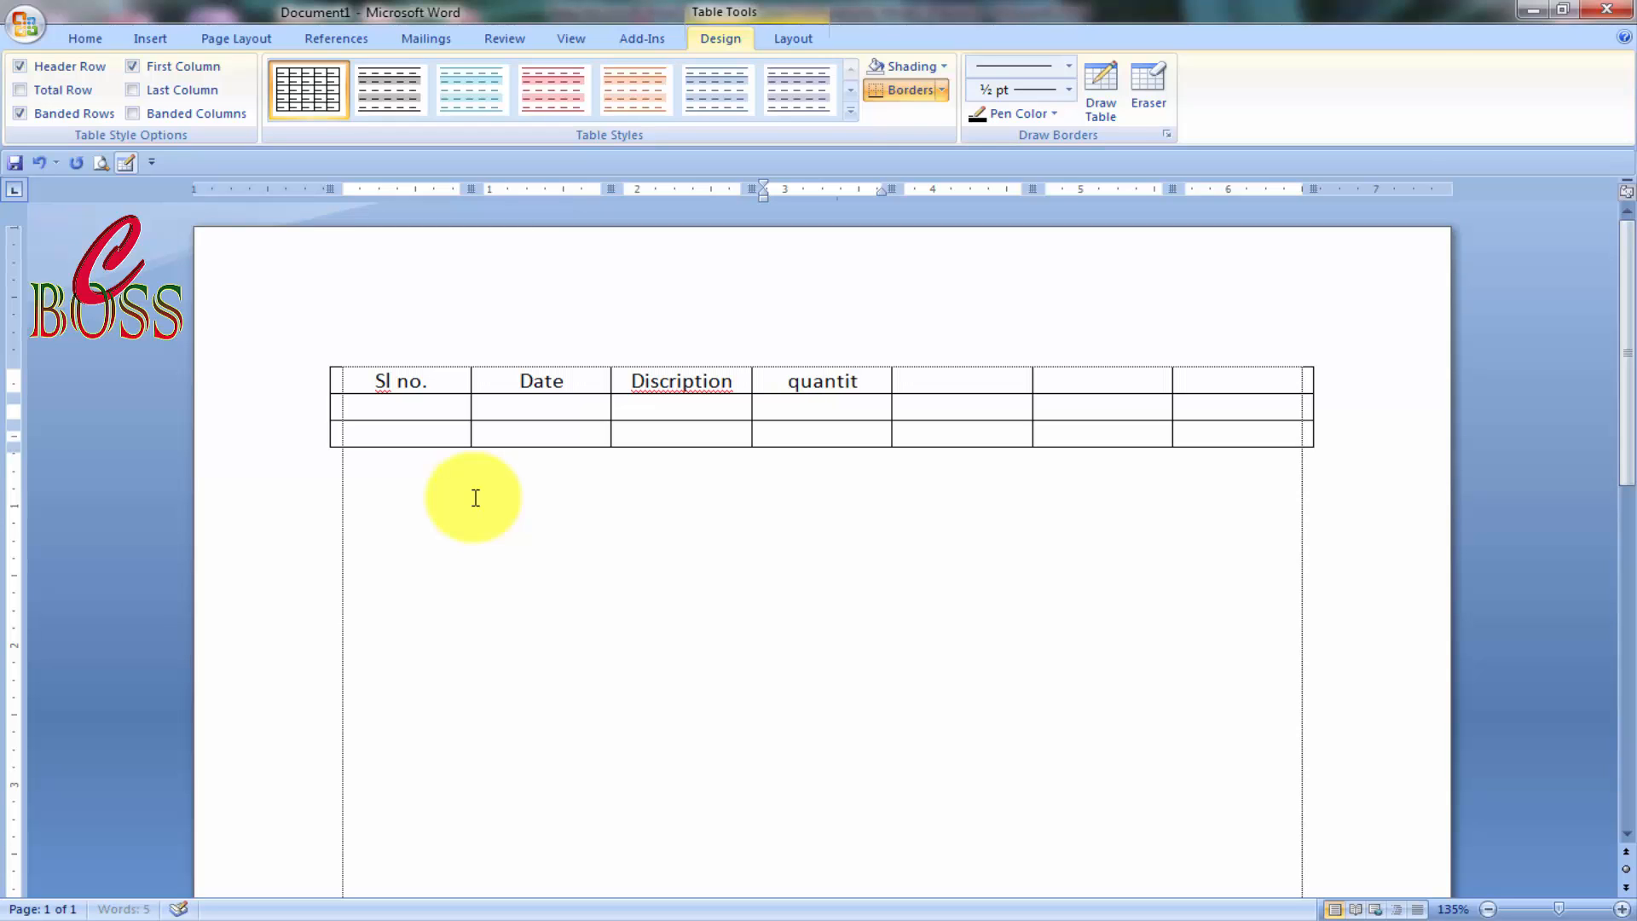
key(Left)
key(Left)
key(Left)
key(Left)
key(Left)
key(Left)
key(Left)
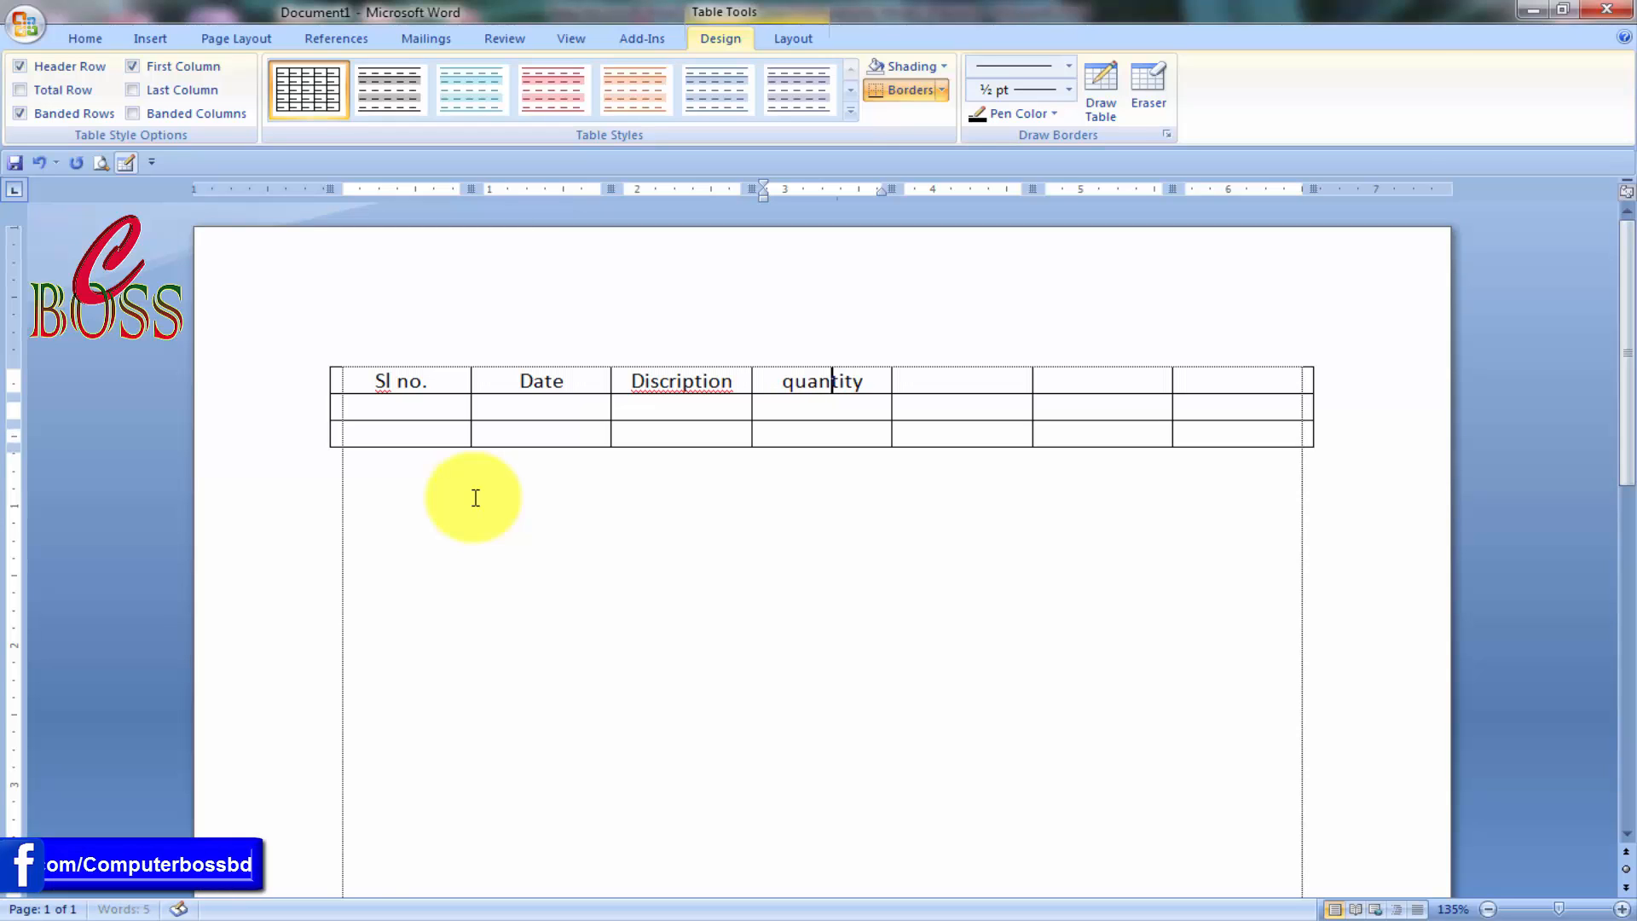
key(BackSpace)
text(Q)
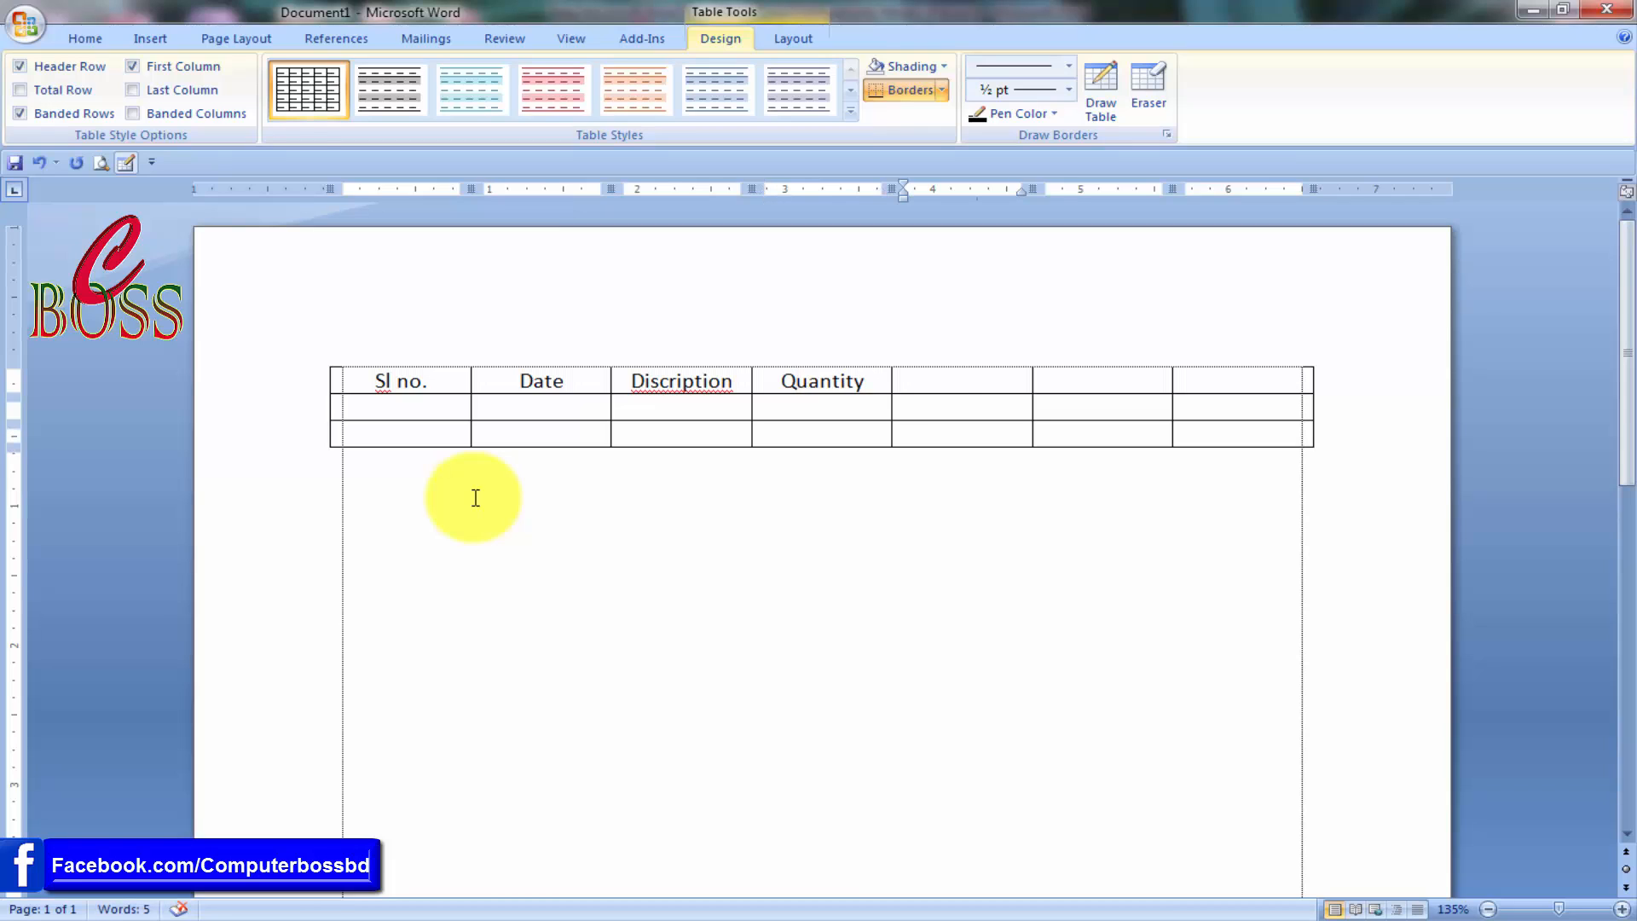
text(Rate)
key(Tab)
text(re)
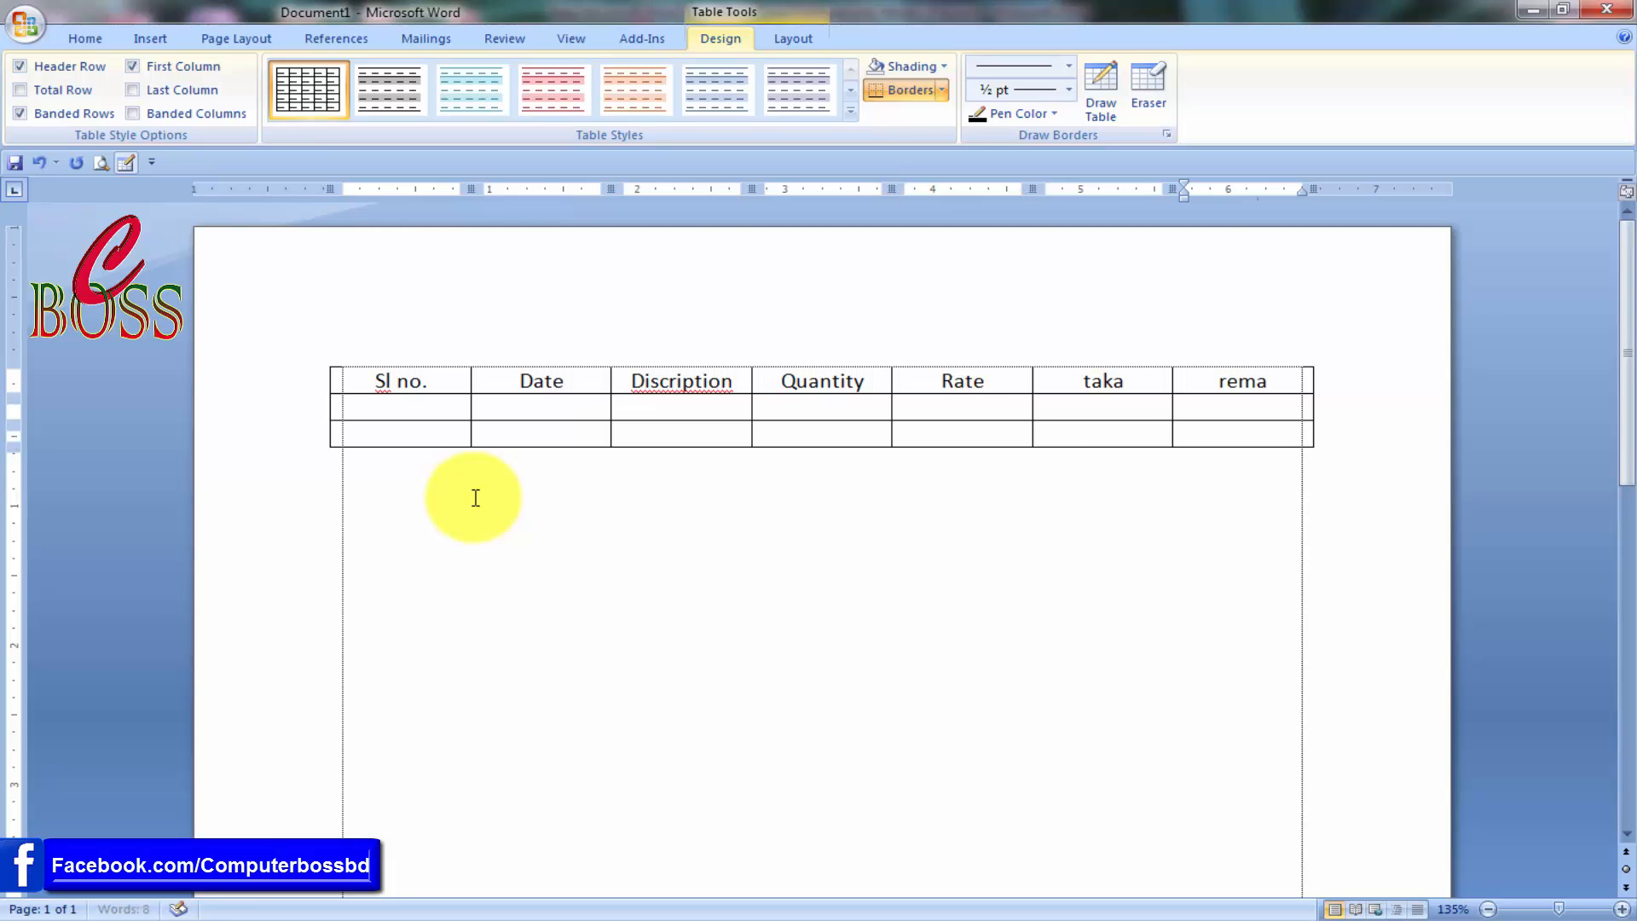
text(marks)
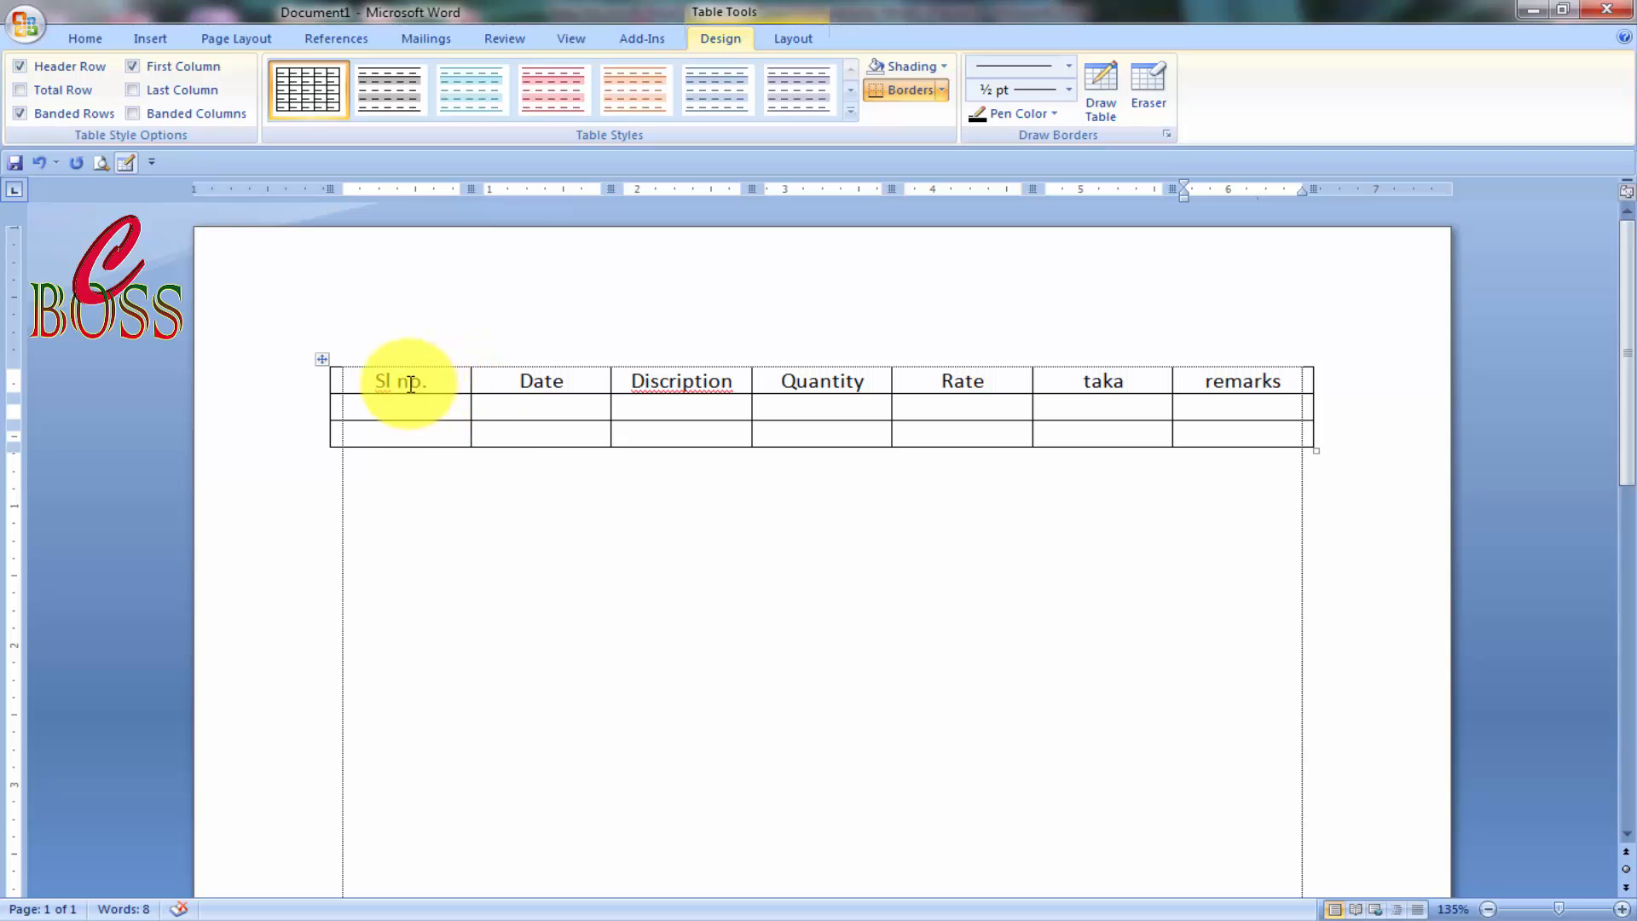
Capitalise the taka heading to 'Taka' with Shift+F3 and add a new row below the first data row.
click(1095, 384)
key(shift+F3)
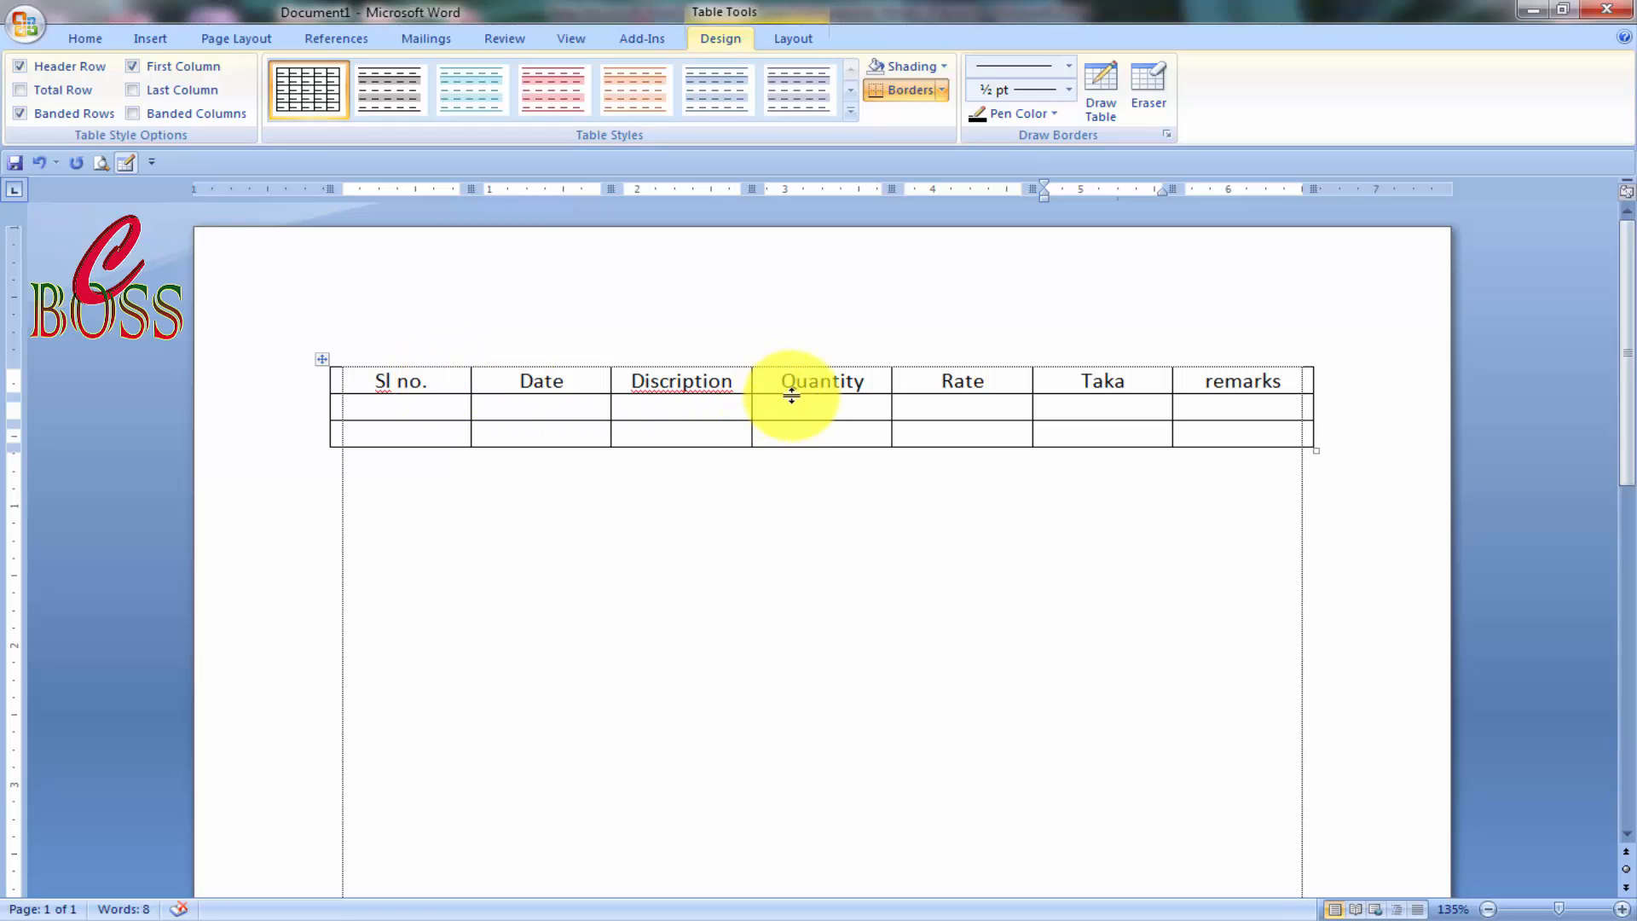
click(438, 414)
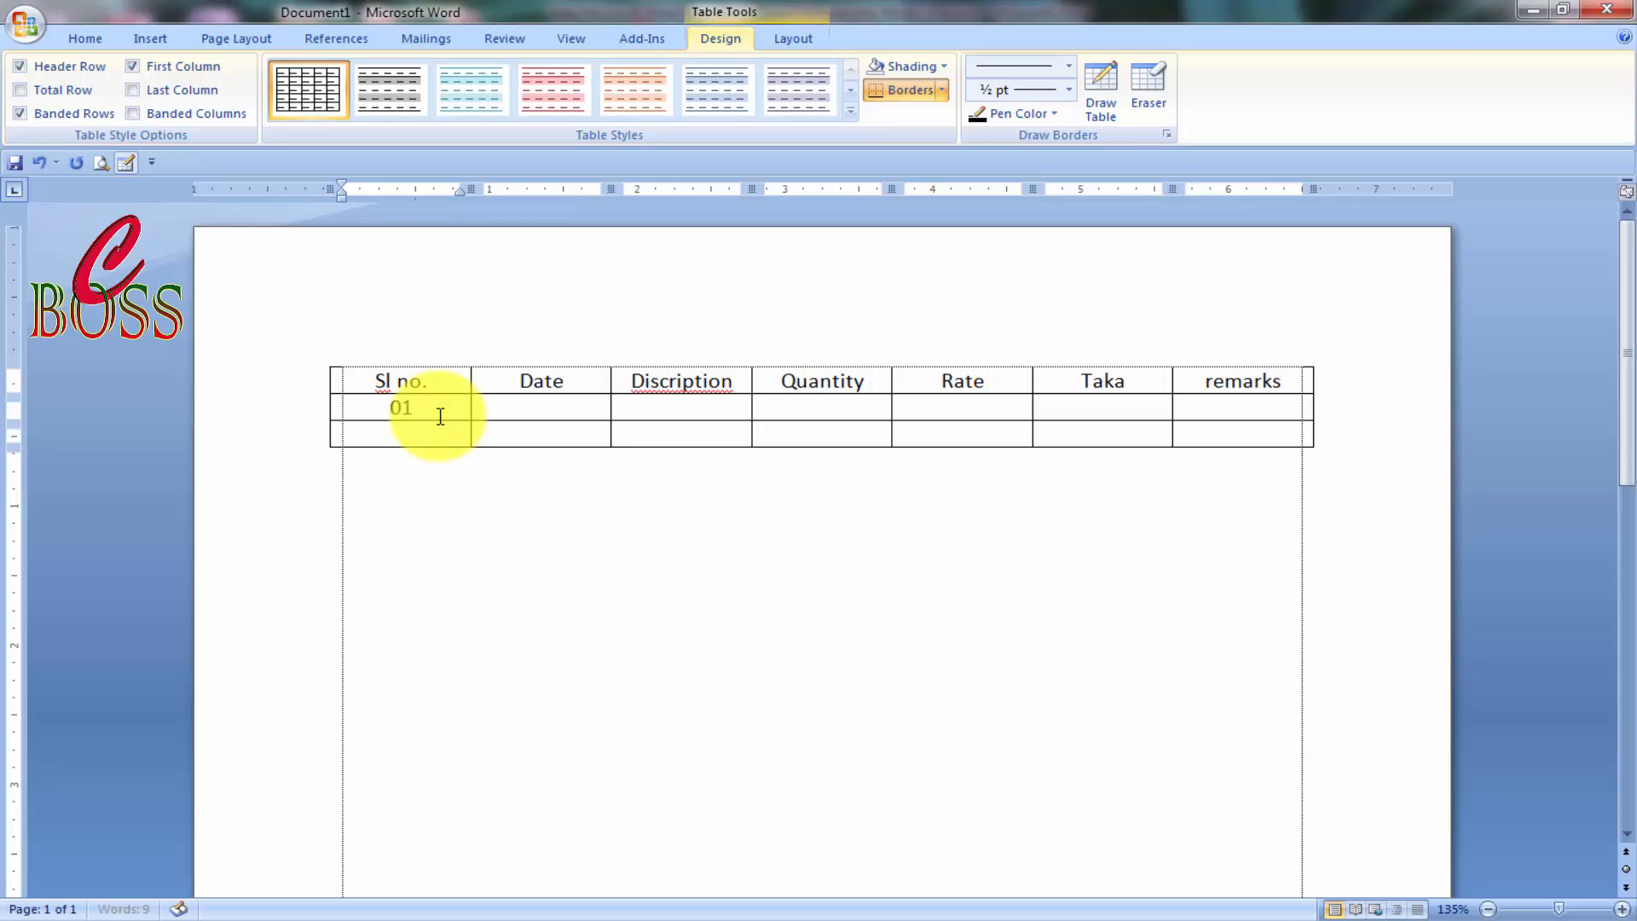
key(Tab)
key(Tab)
key(Tab)
key(Tab)
key(Tab)
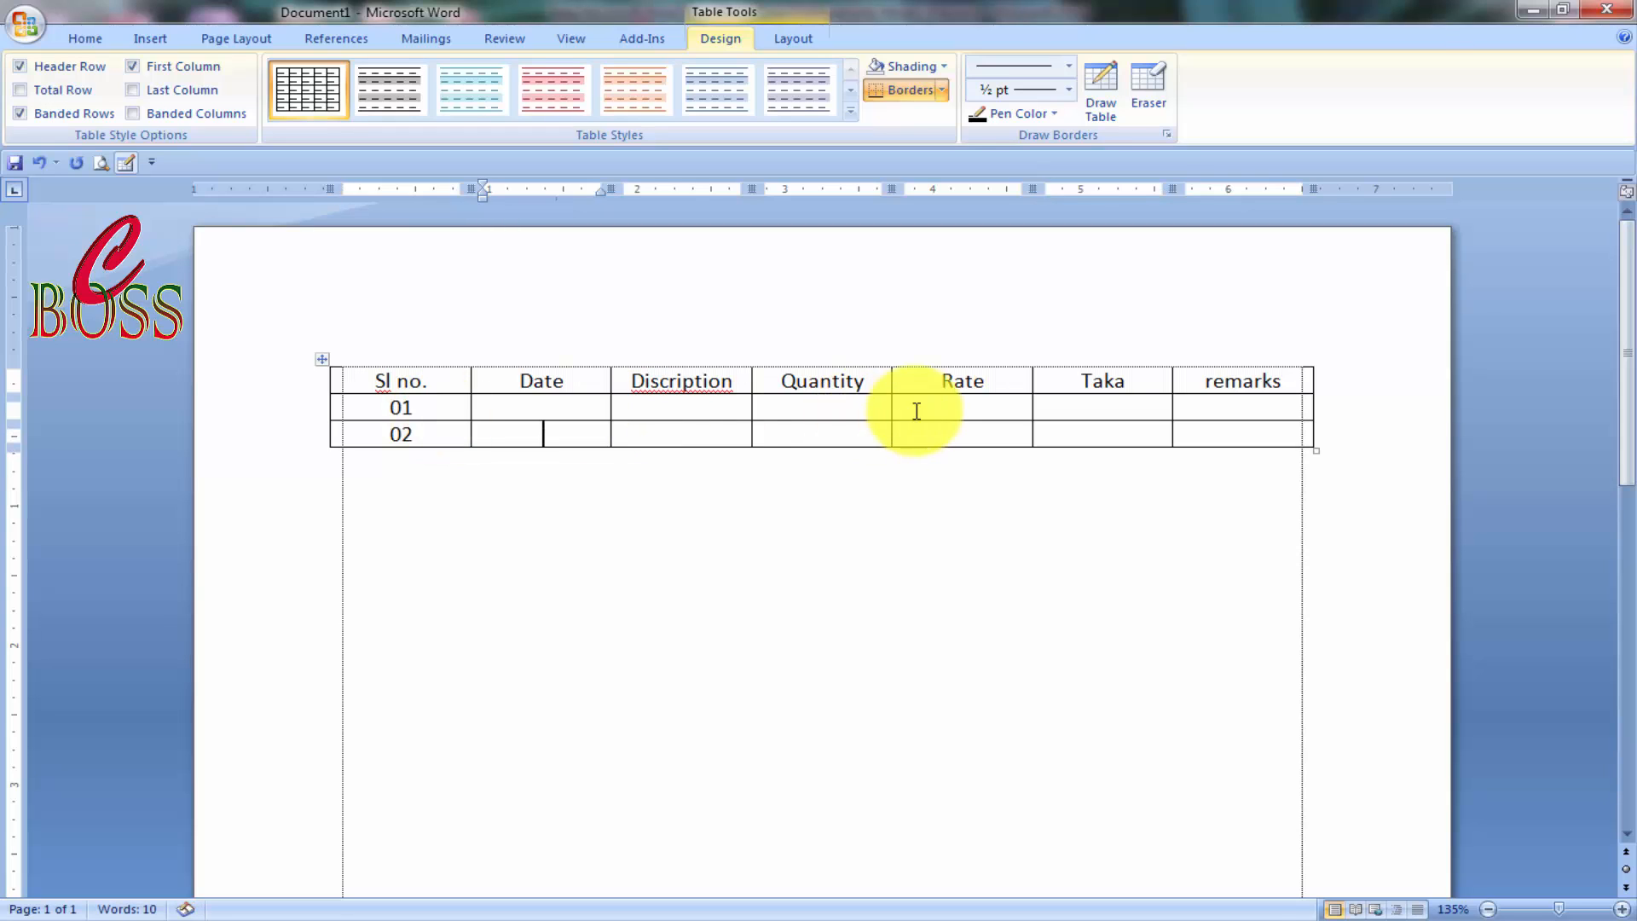
click(1243, 437)
key(Tab)
Number new rows 03, 04 and 05 in the Sl no. column, adding rows as needed.
click(435, 462)
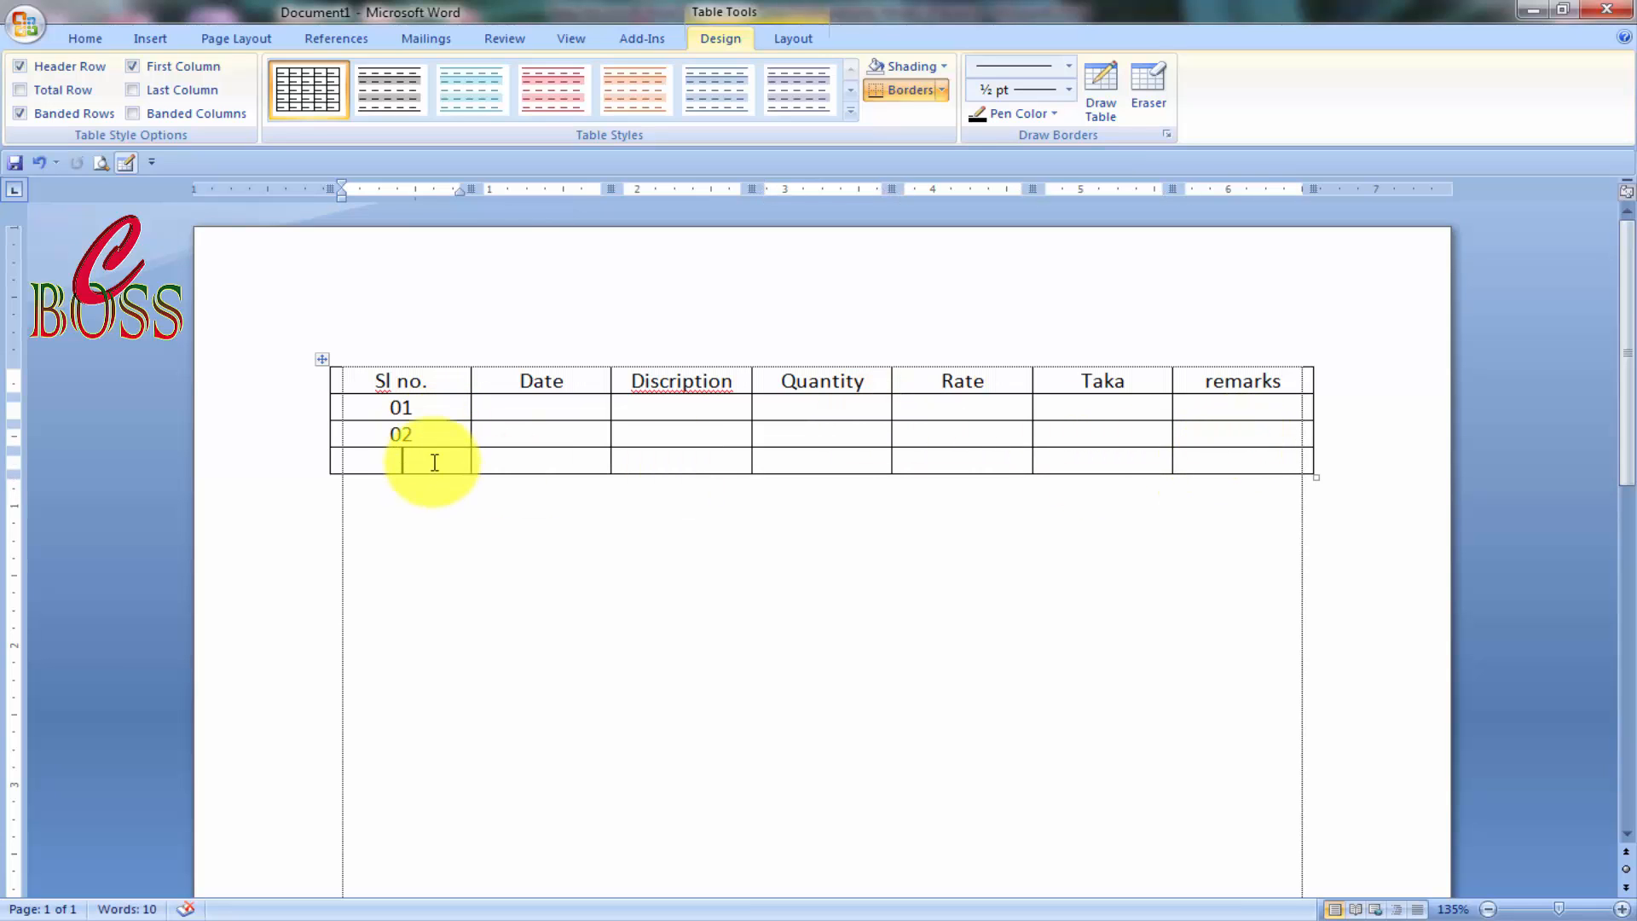
text(03)
click(1220, 458)
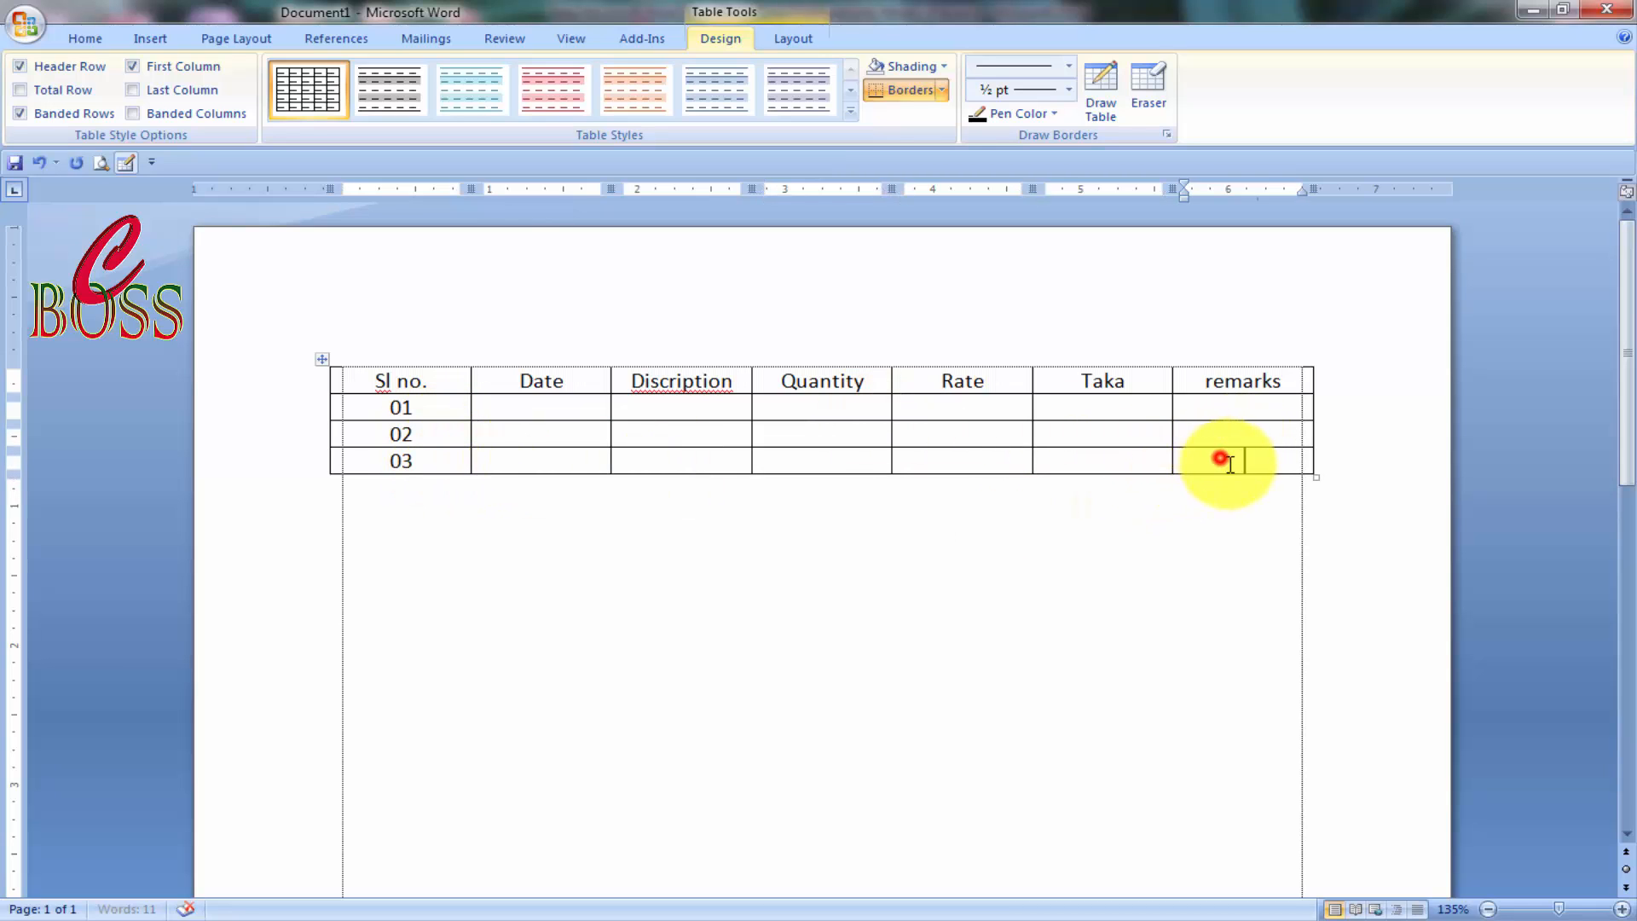
key(Tab)
text(04)
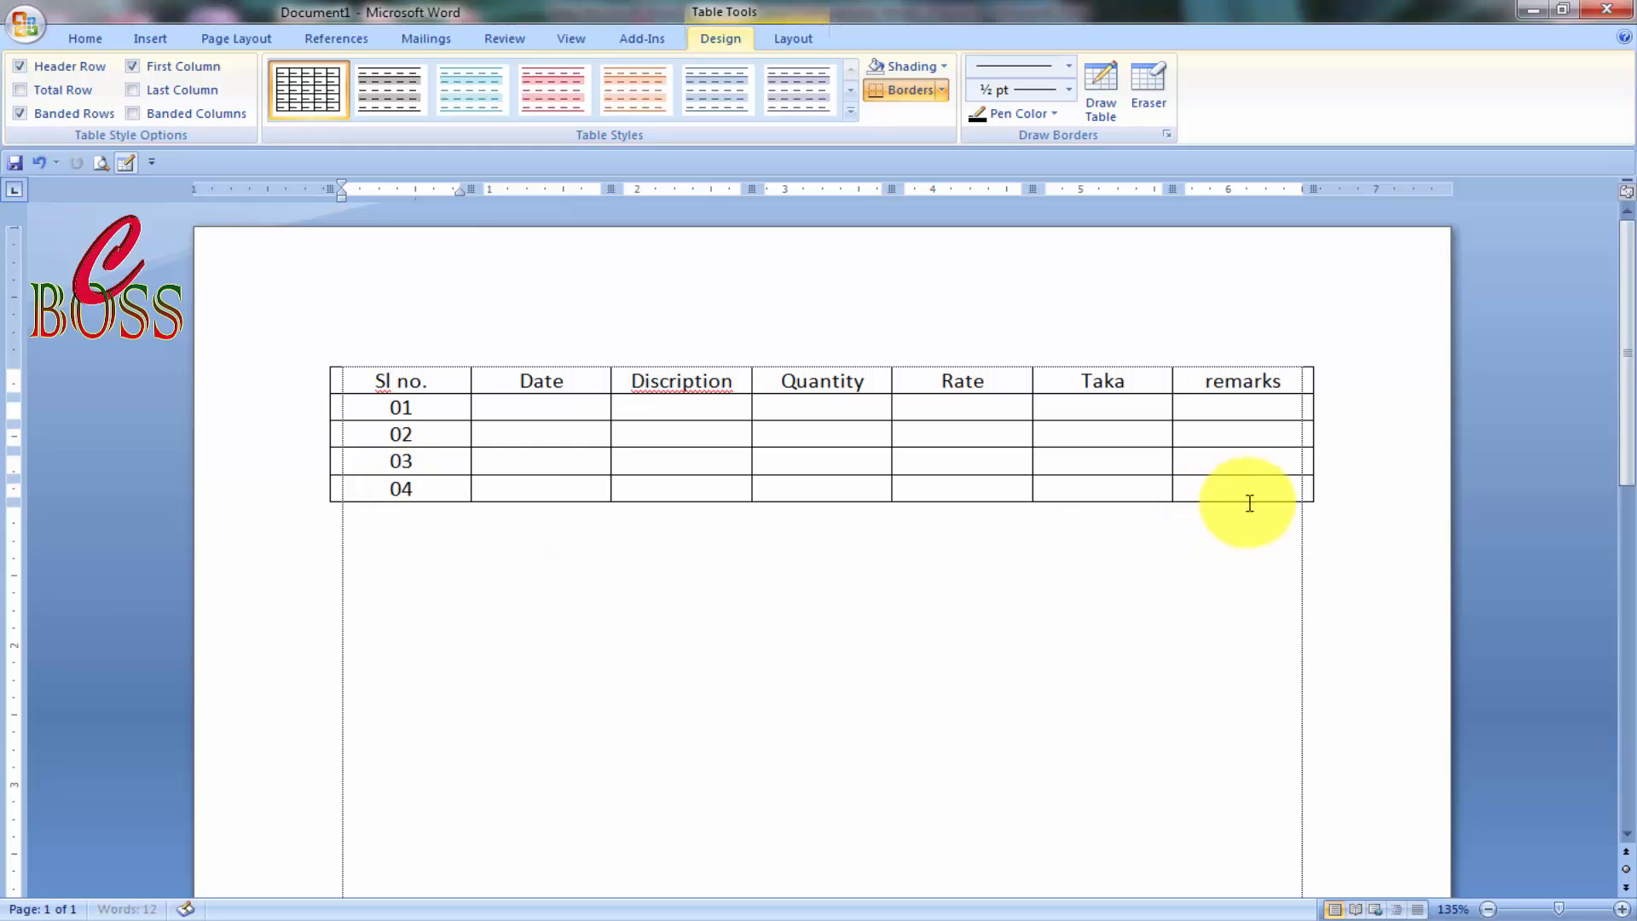
click(1281, 489)
key(Tab)
text(05)
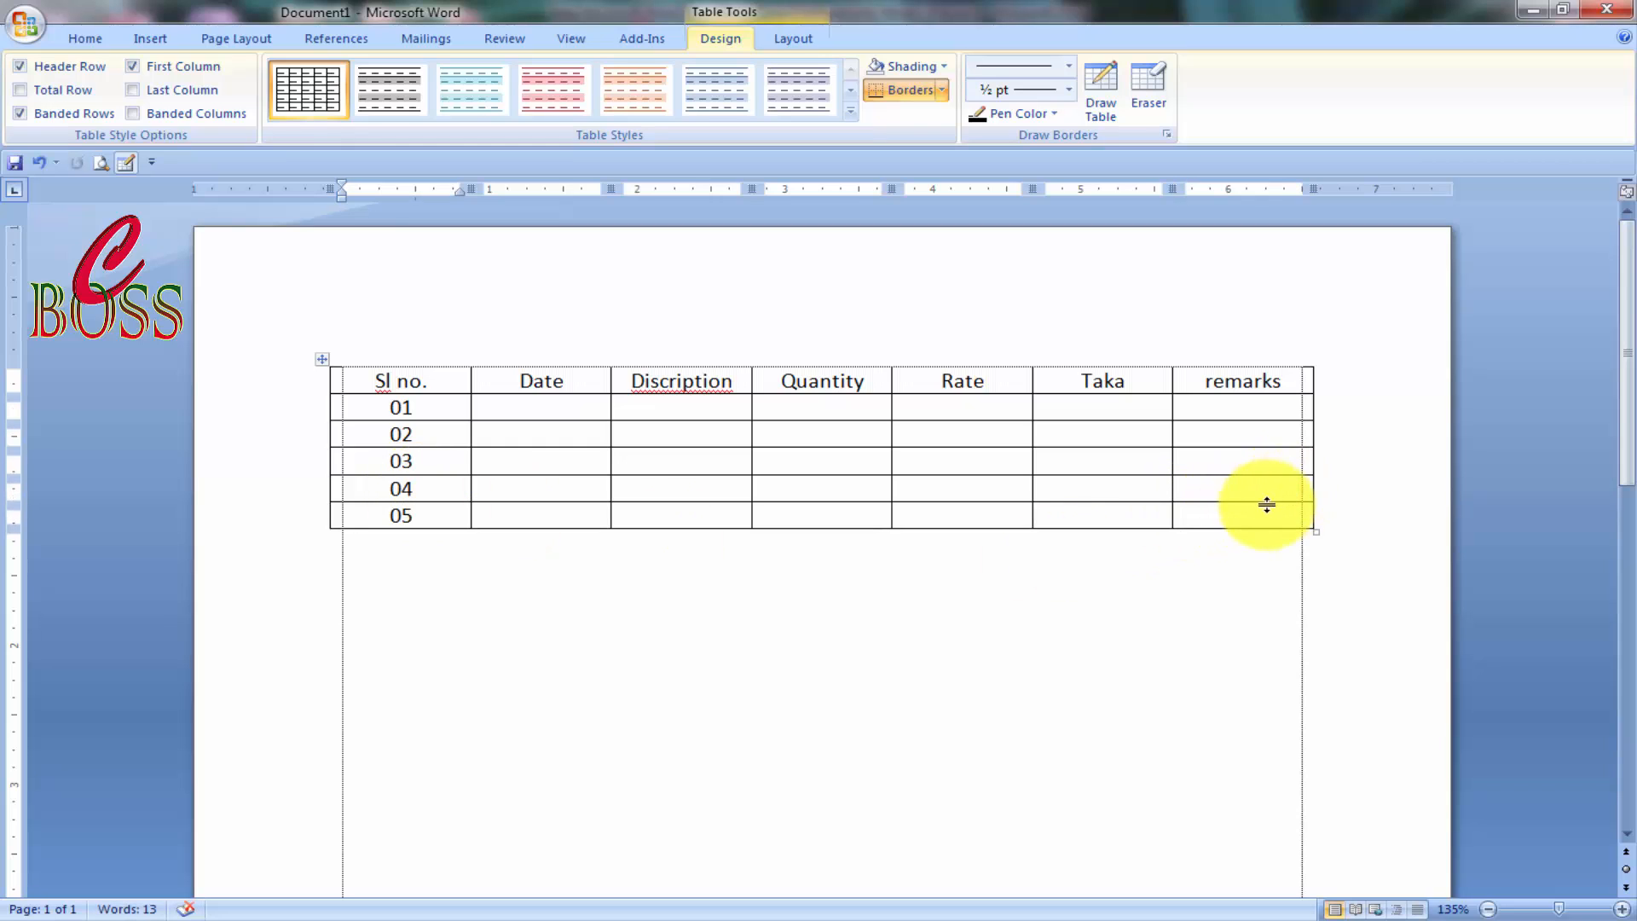
Copy the five numbered rows and paste them below the table.
click(427, 512)
drag(1225, 515, 406, 412)
key(ctrl+c)
click(555, 538)
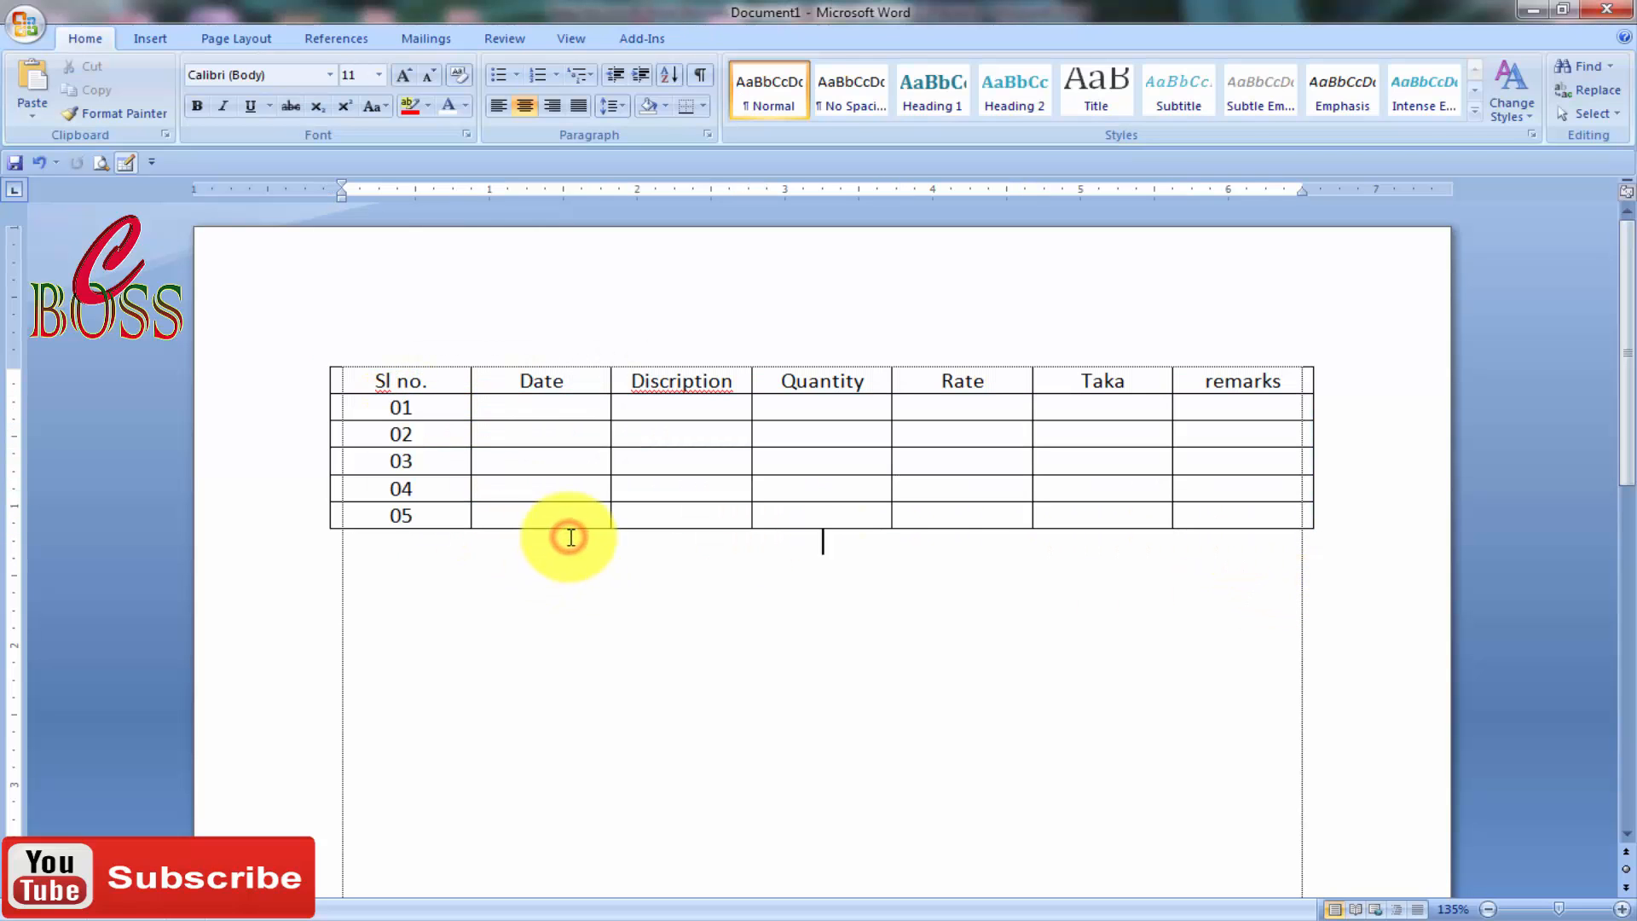
key(ctrl+v)
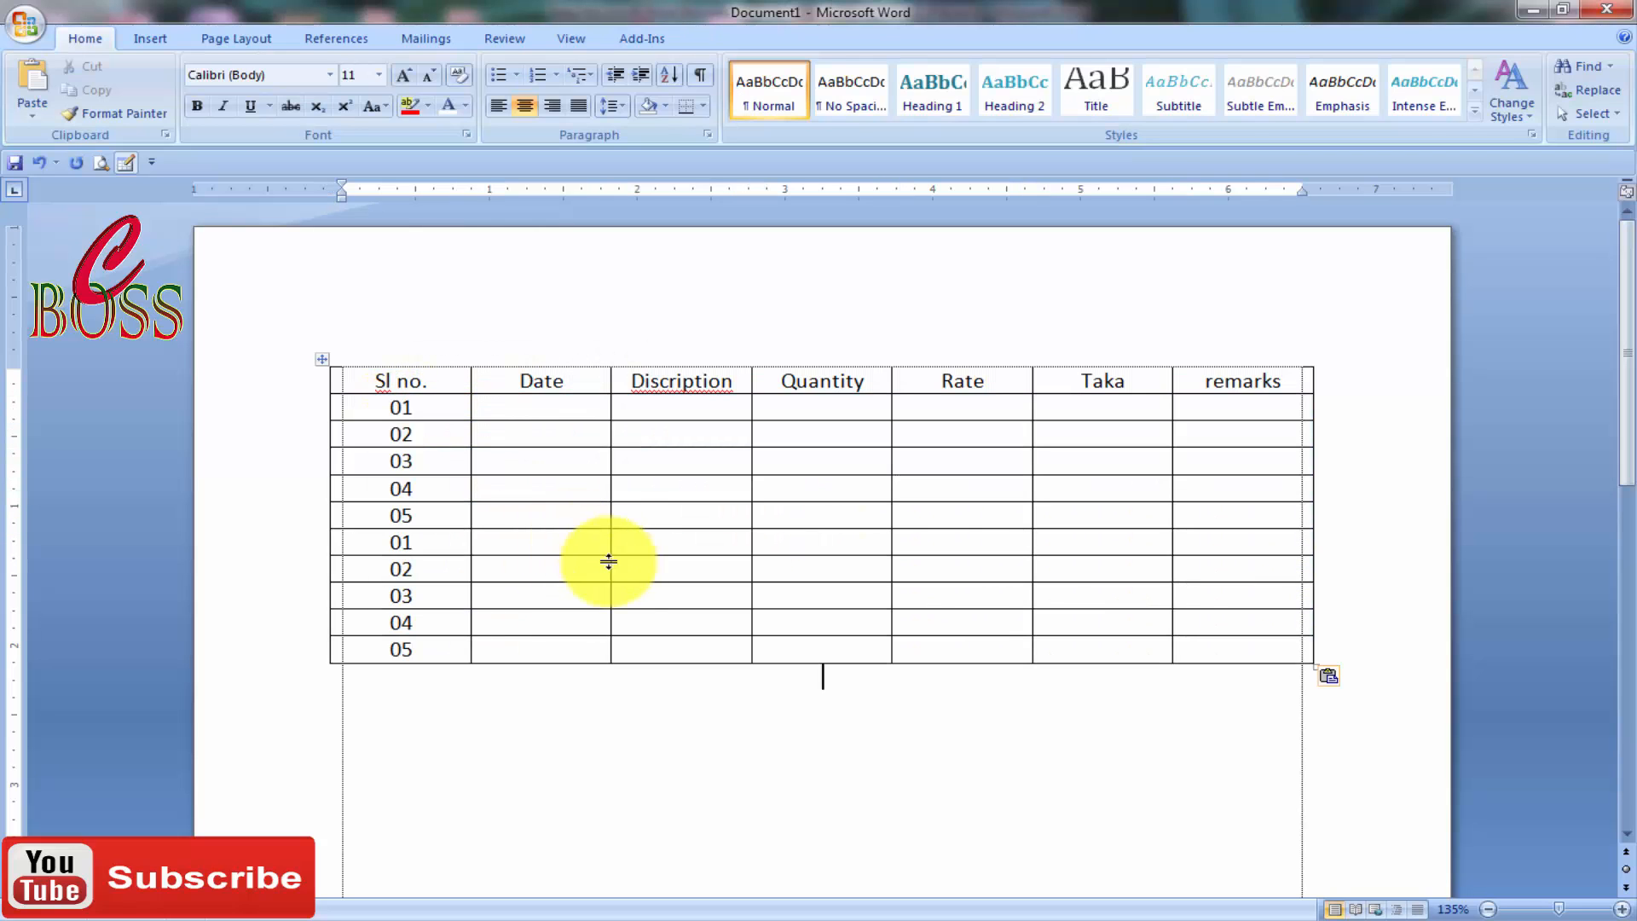
Renumber the pasted rows so the Sl no. column continues through 10.
click(426, 537)
key(BackSpace)
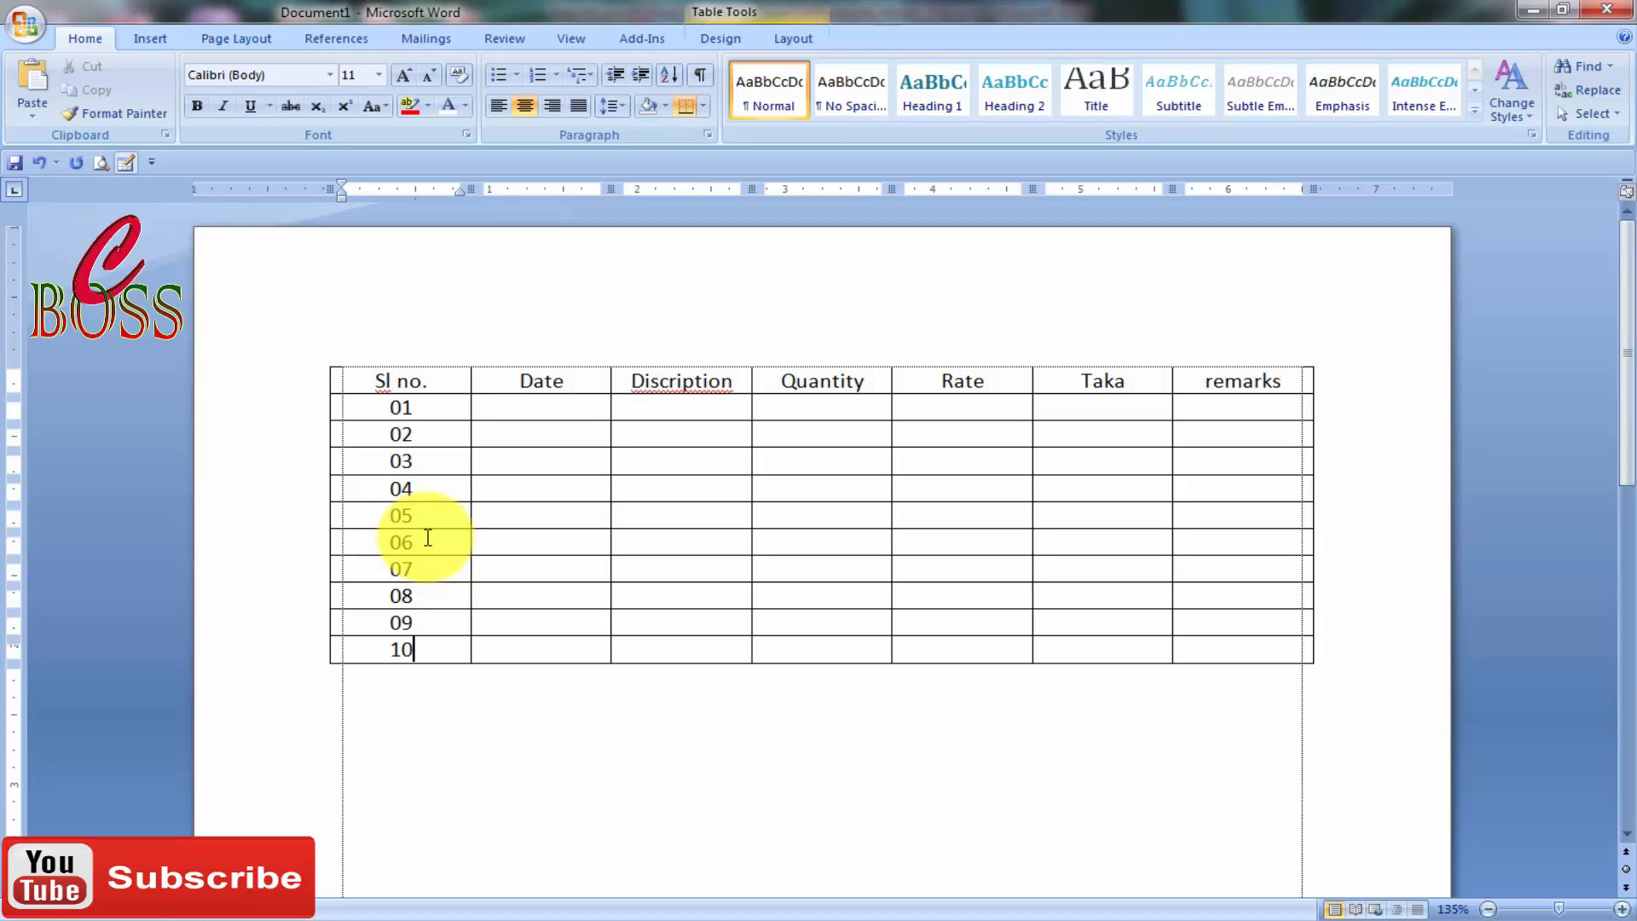
click(932, 761)
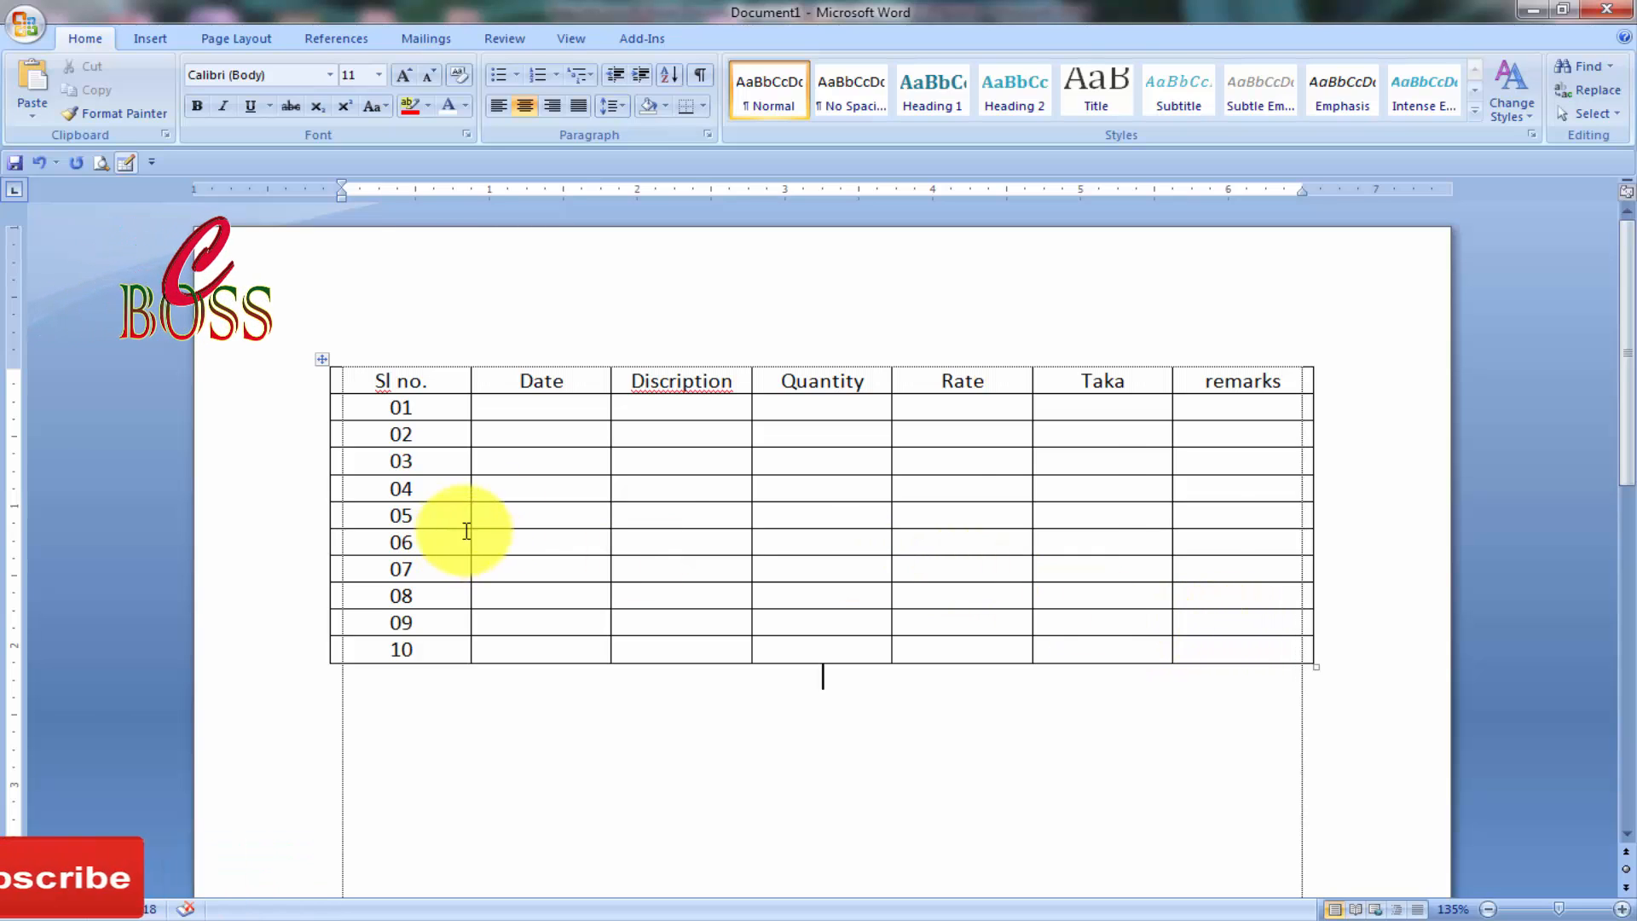
Dismiss the Windows colour-scheme notice and move along row 01 of the table.
click(555, 409)
click(583, 435)
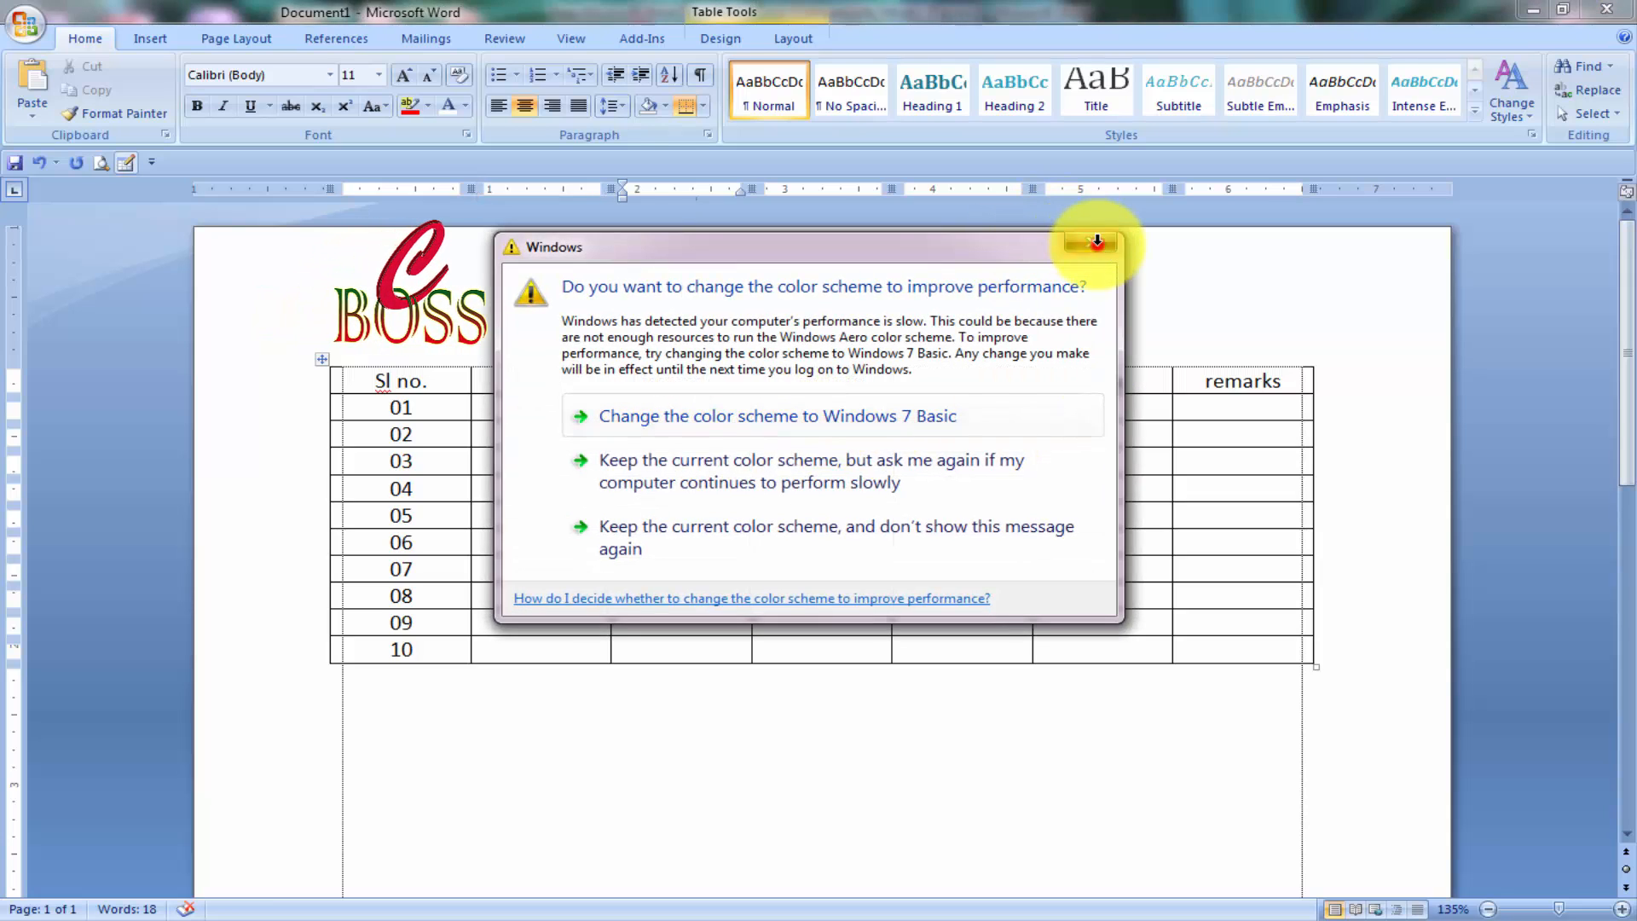
click(1098, 243)
click(706, 406)
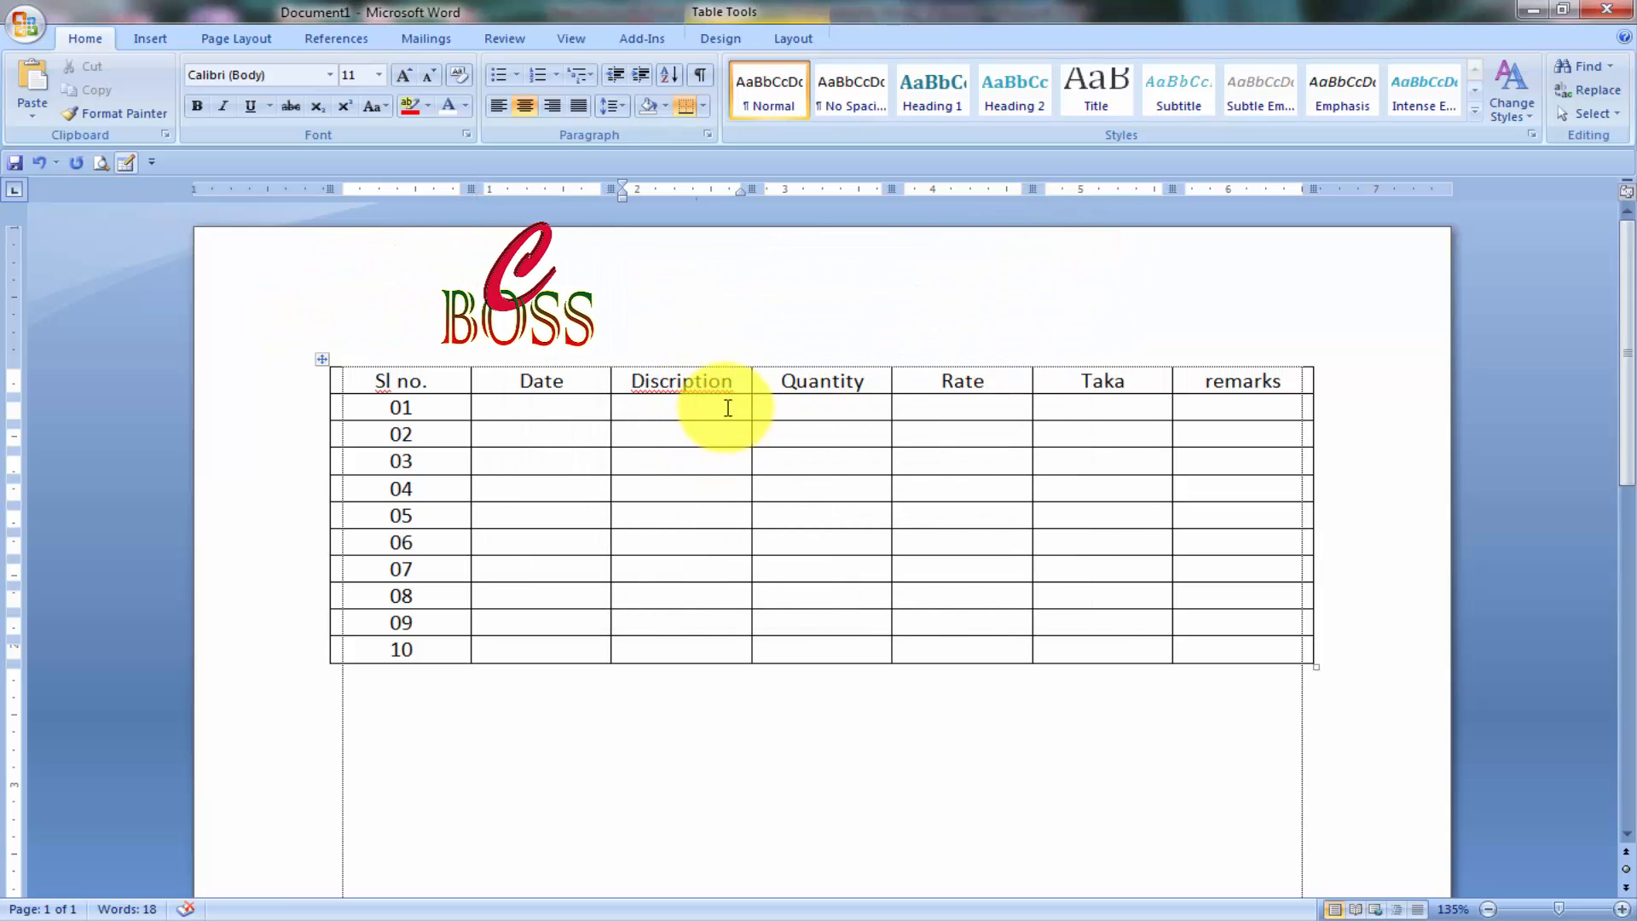
click(830, 406)
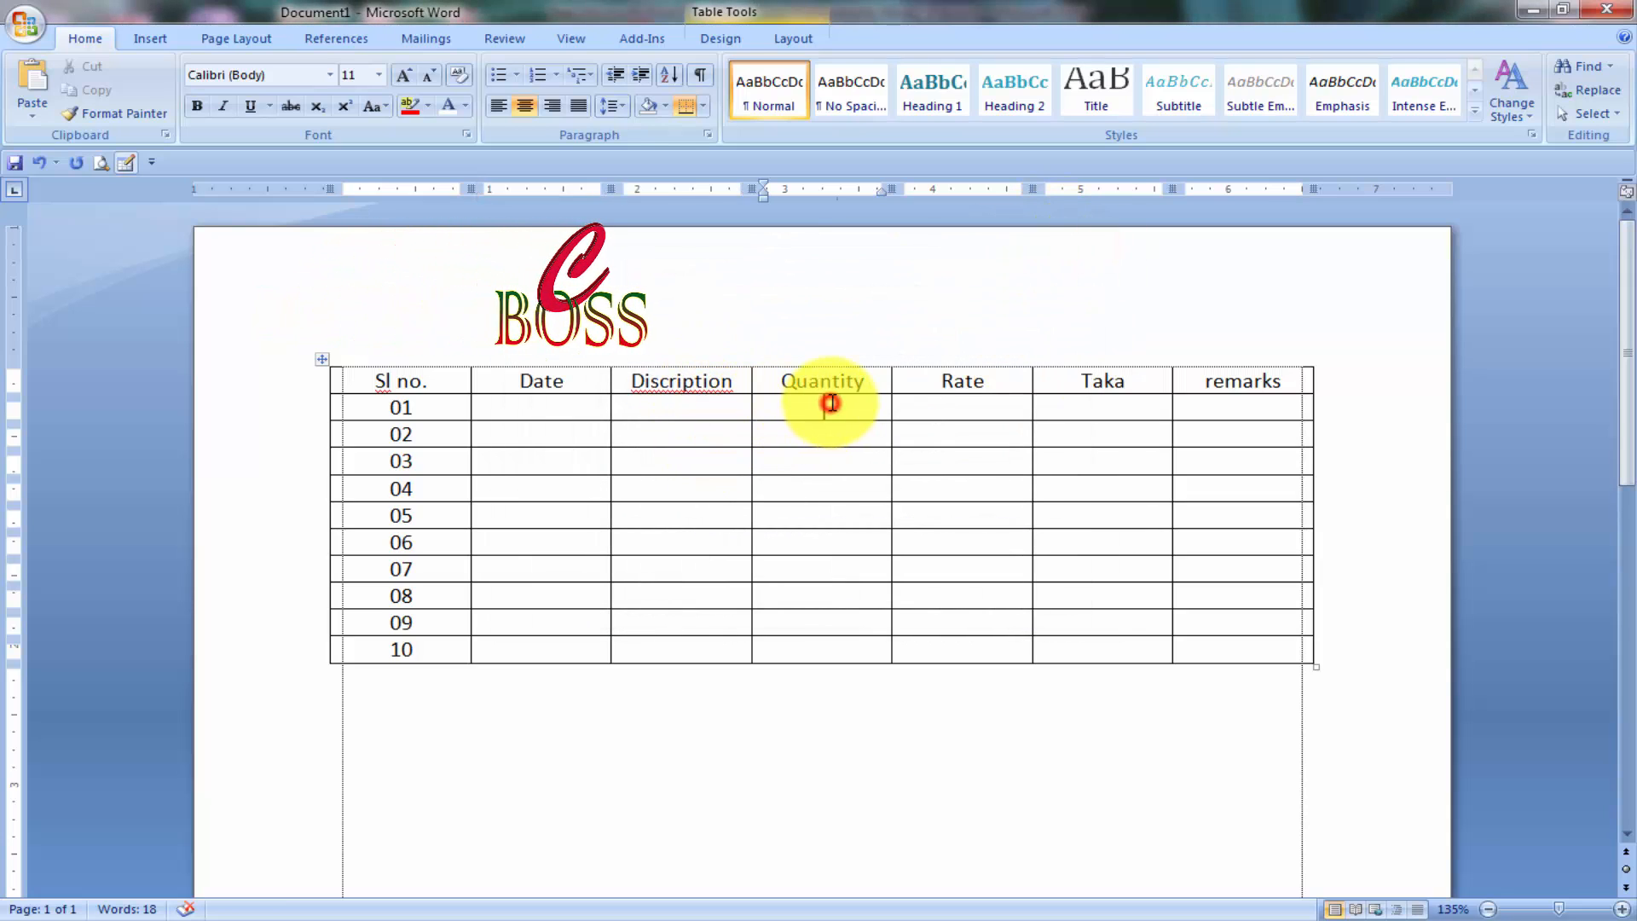
click(1004, 398)
click(1078, 409)
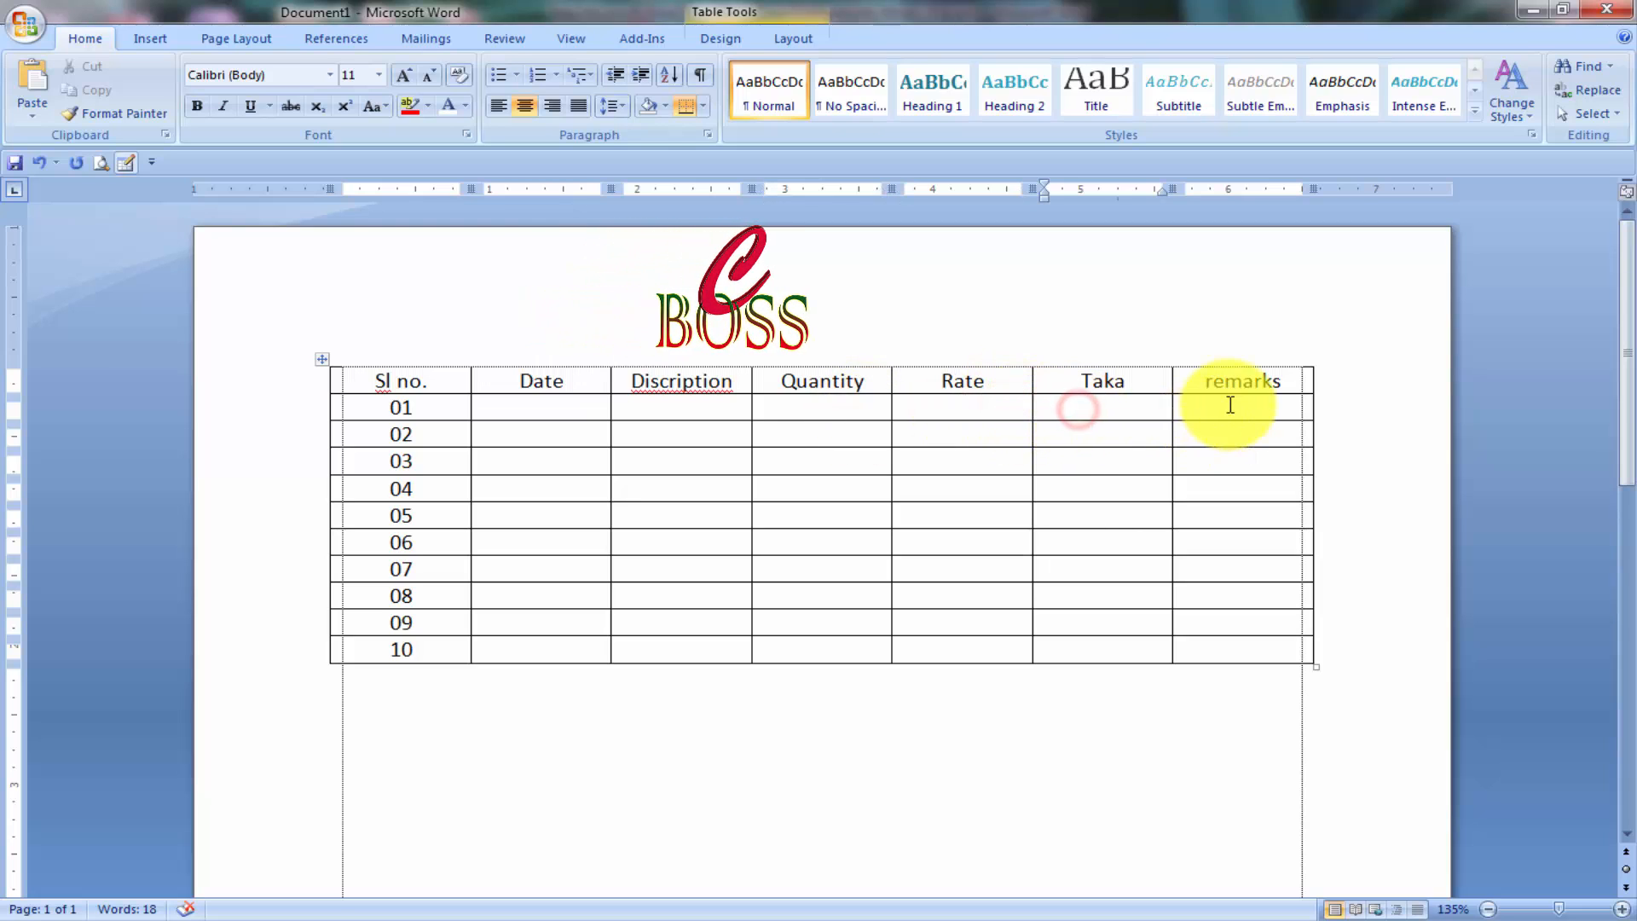
Replace the 'remarks' heading with 'Total taka'.
click(1184, 359)
right_click(1185, 363)
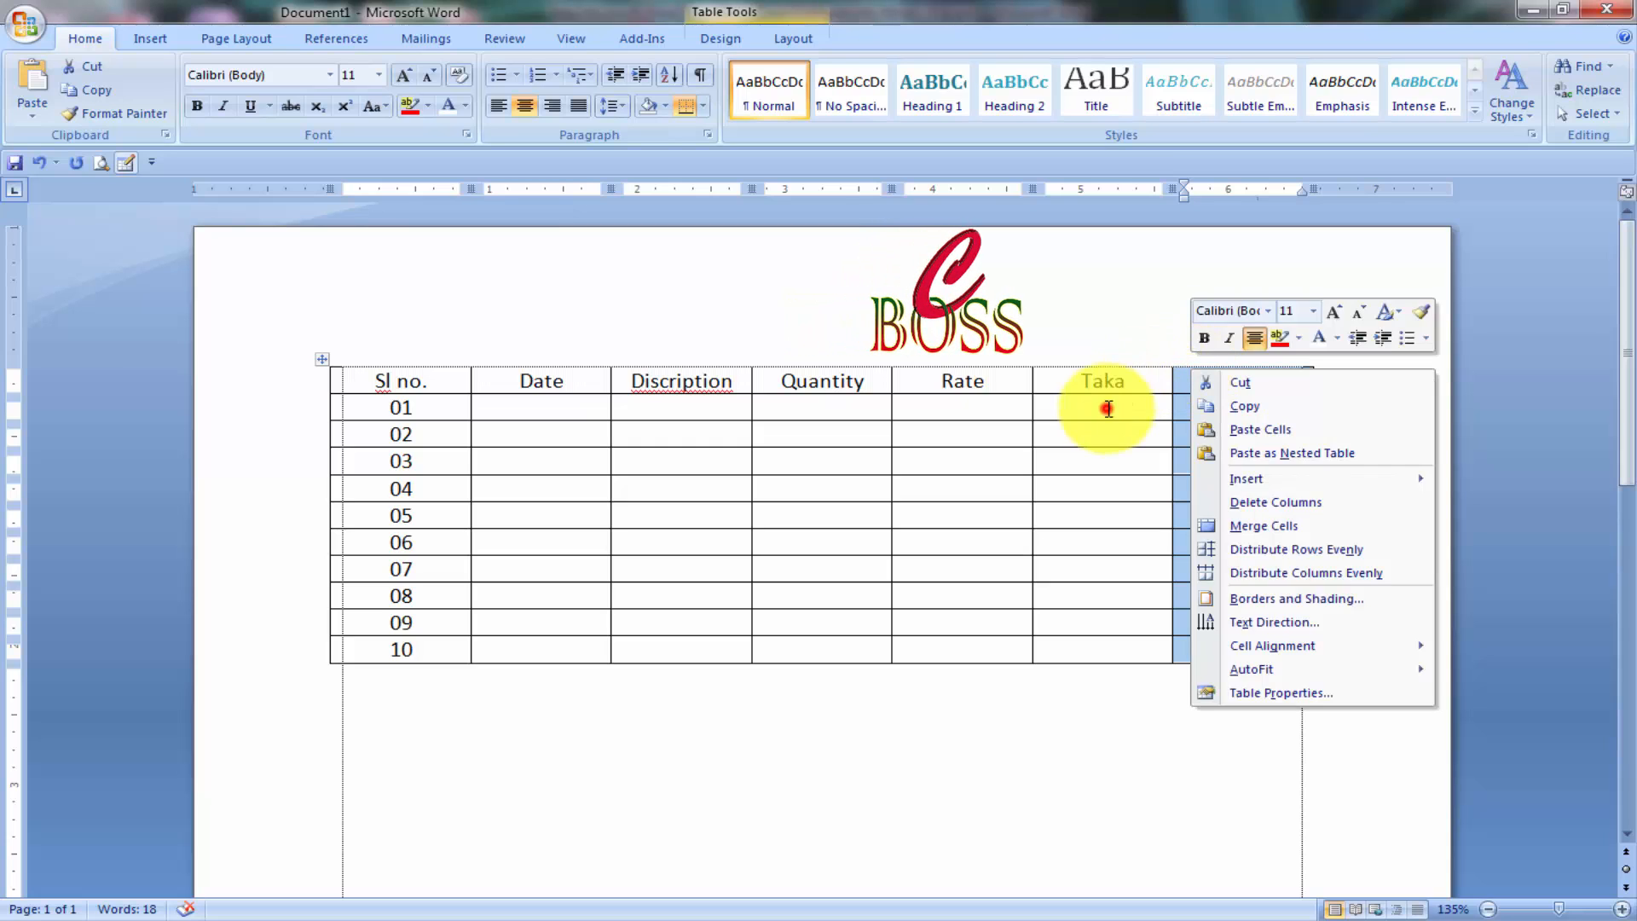
click(1108, 409)
drag(1195, 381, 1275, 378)
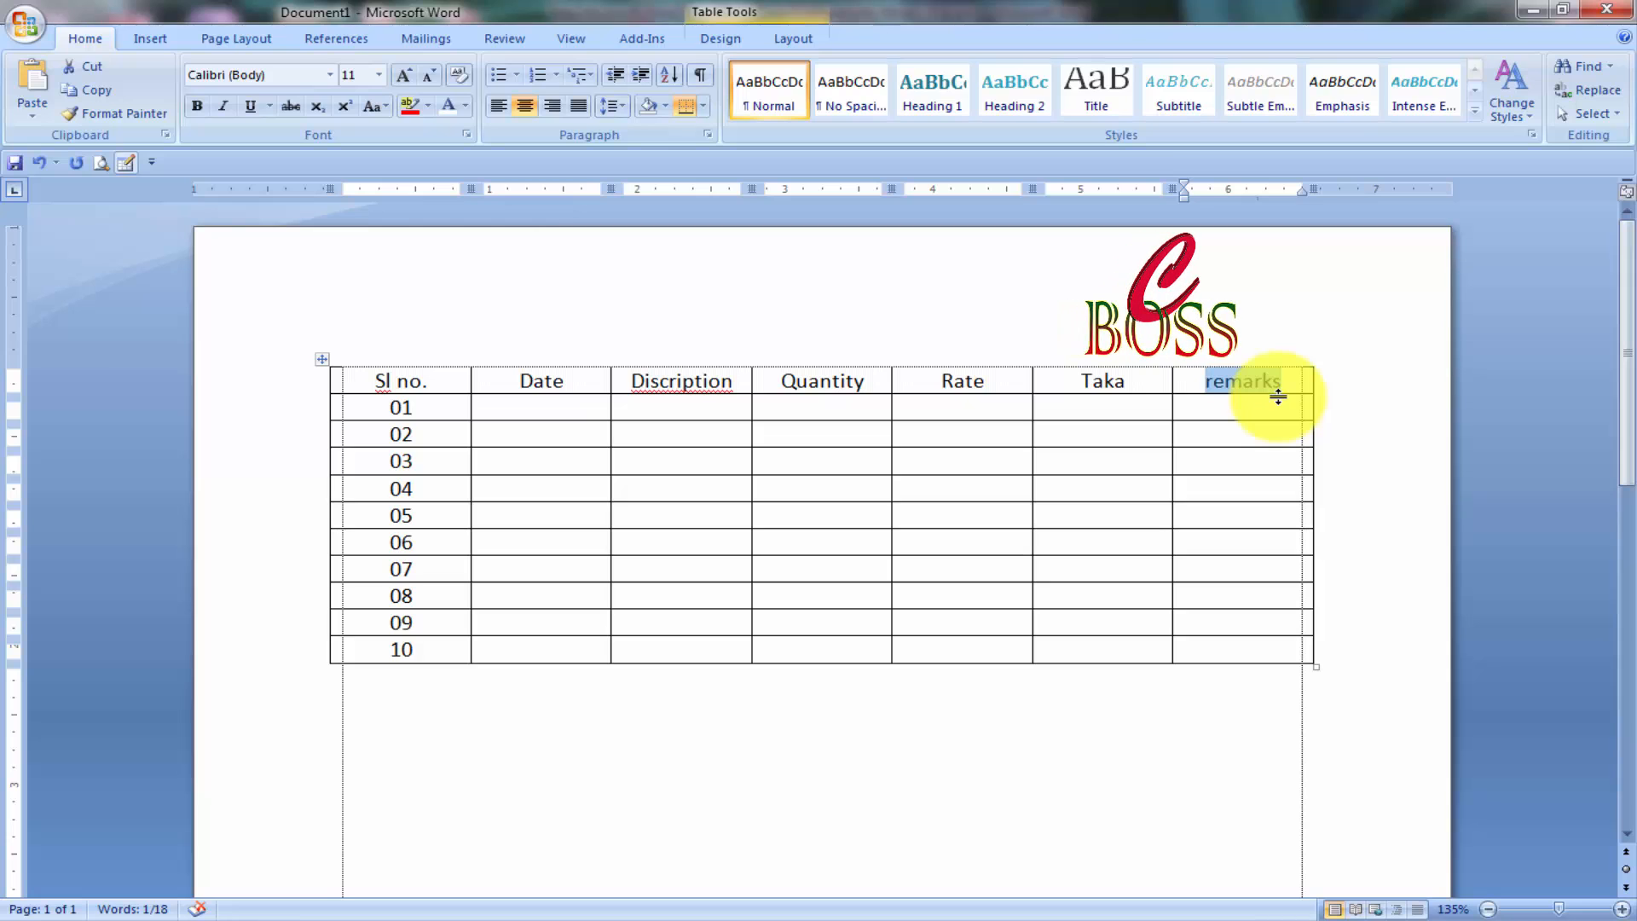
text(Total)
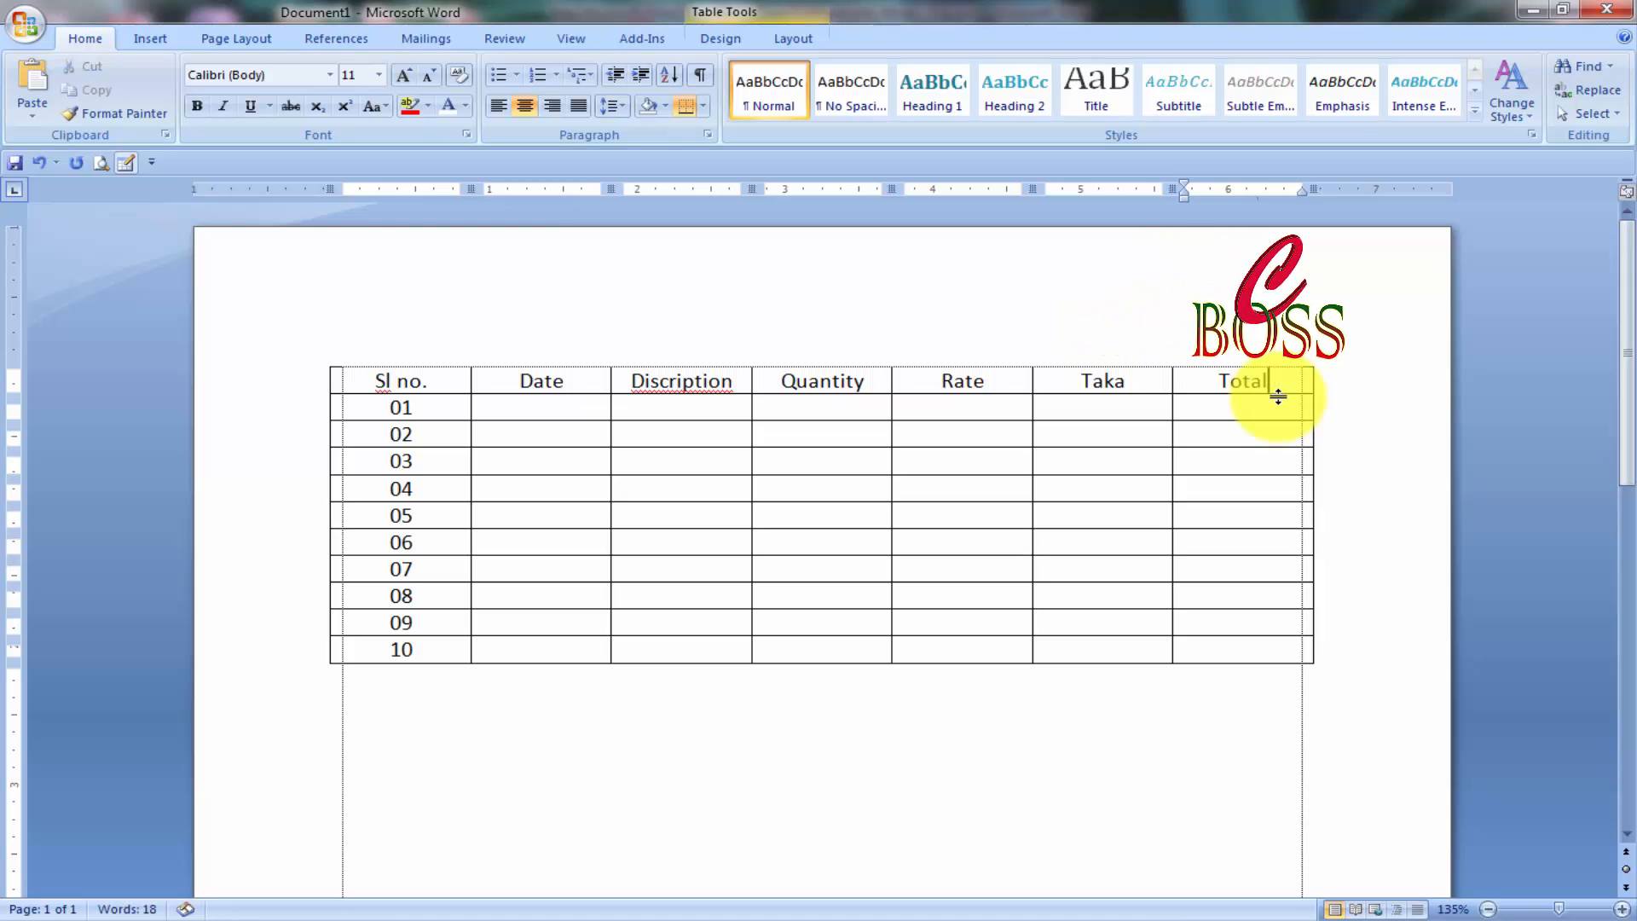
text( taka)
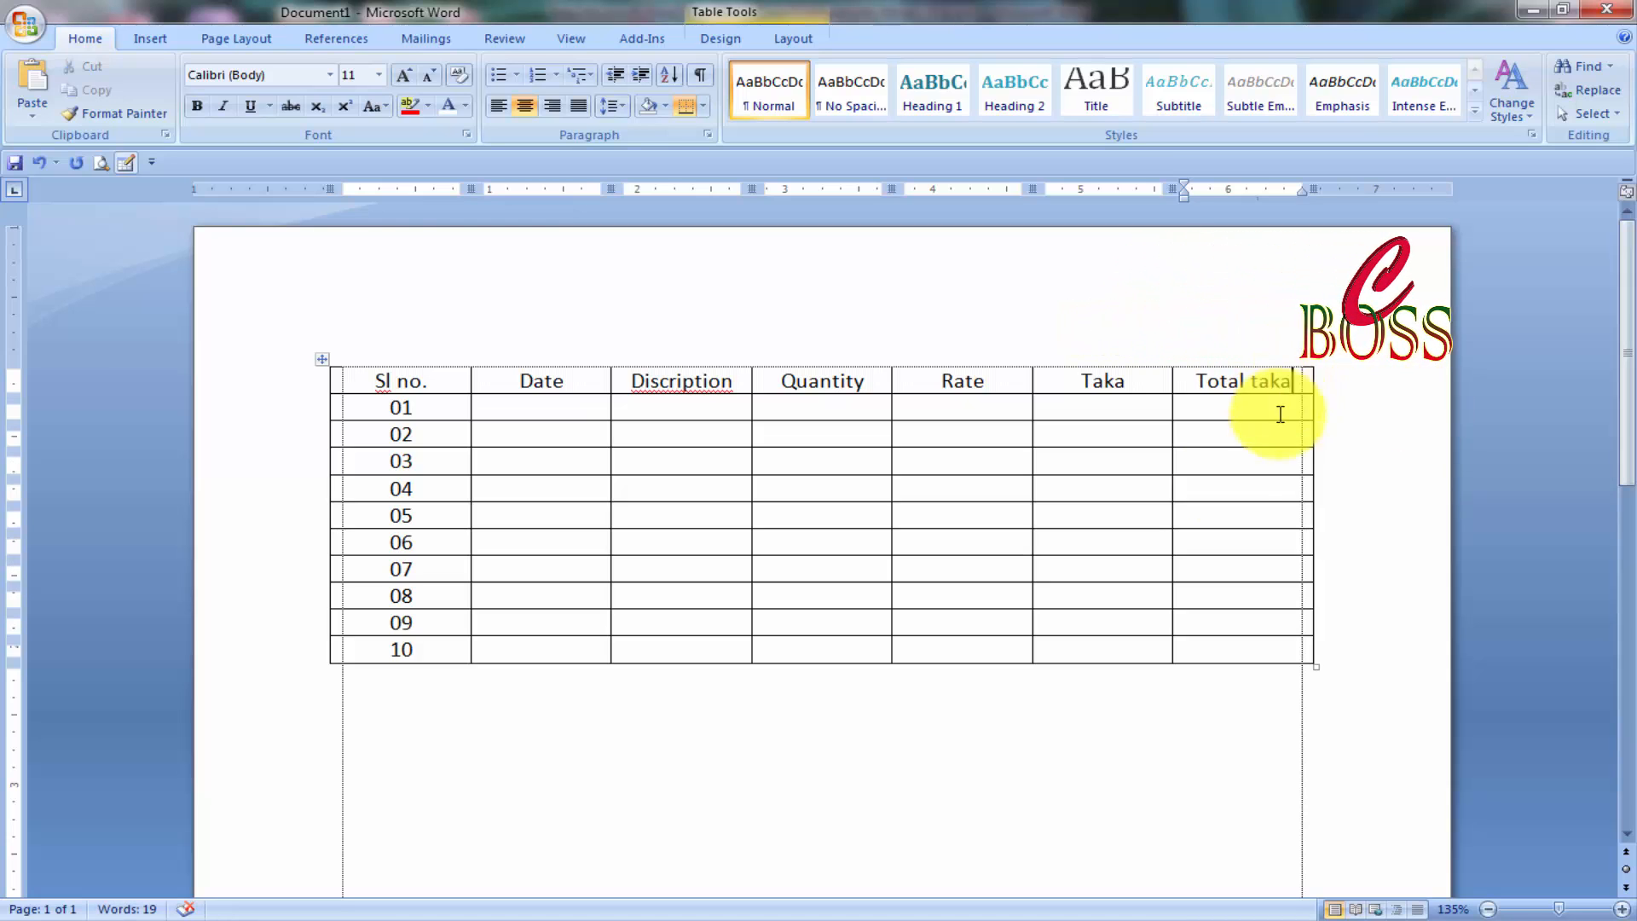
click(555, 412)
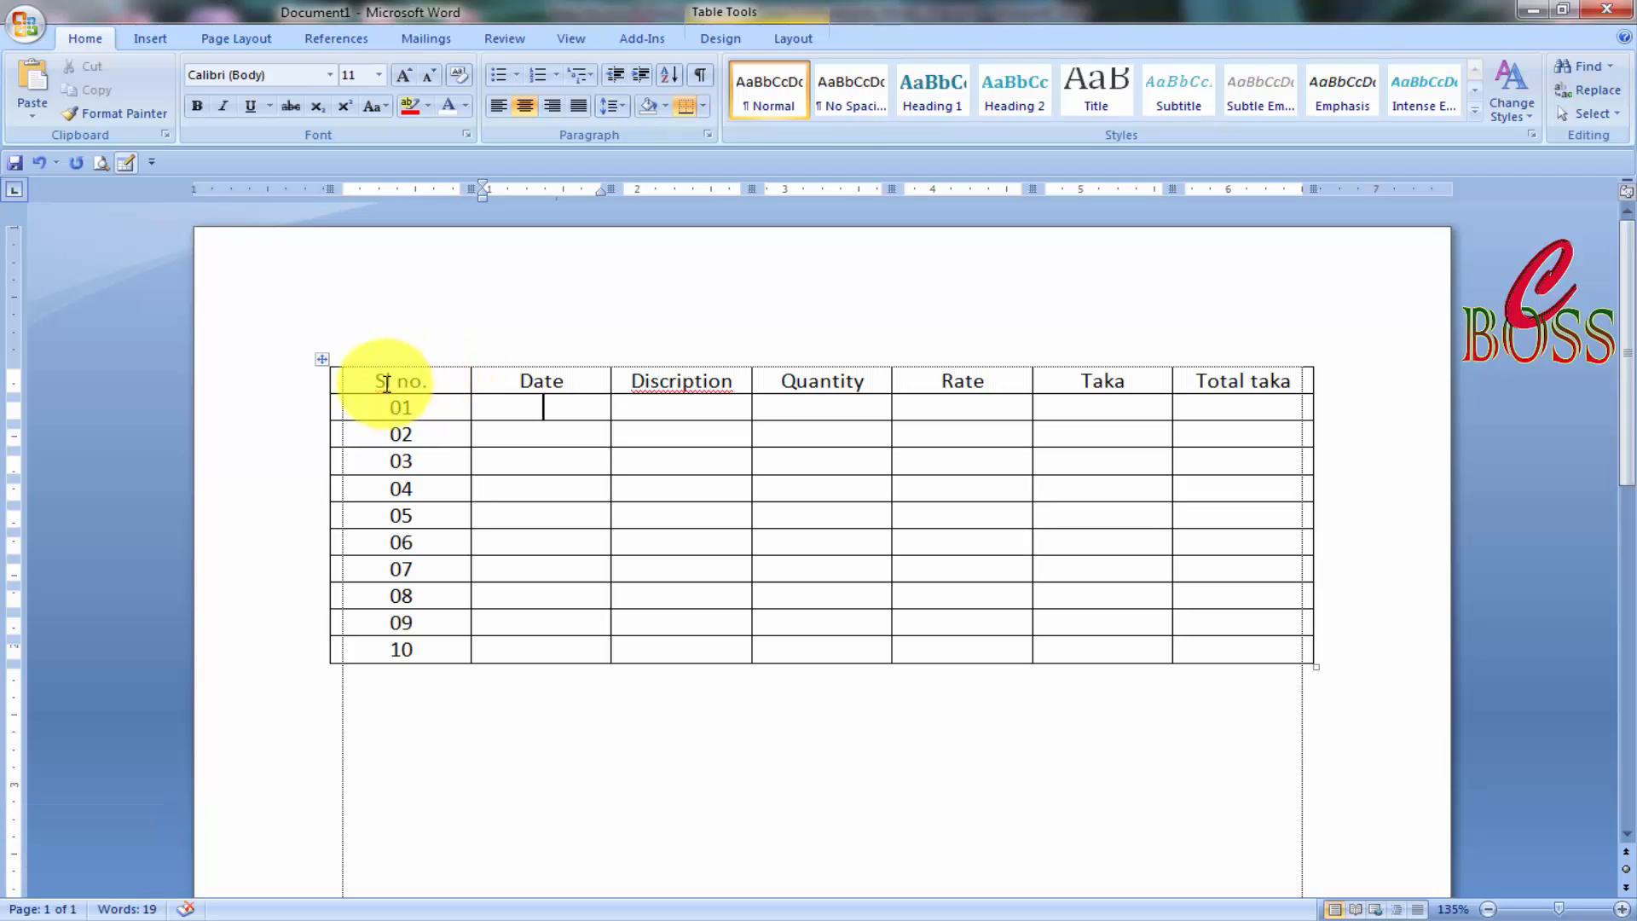
Set the header row's font size to 14 points.
drag(433, 381, 1262, 381)
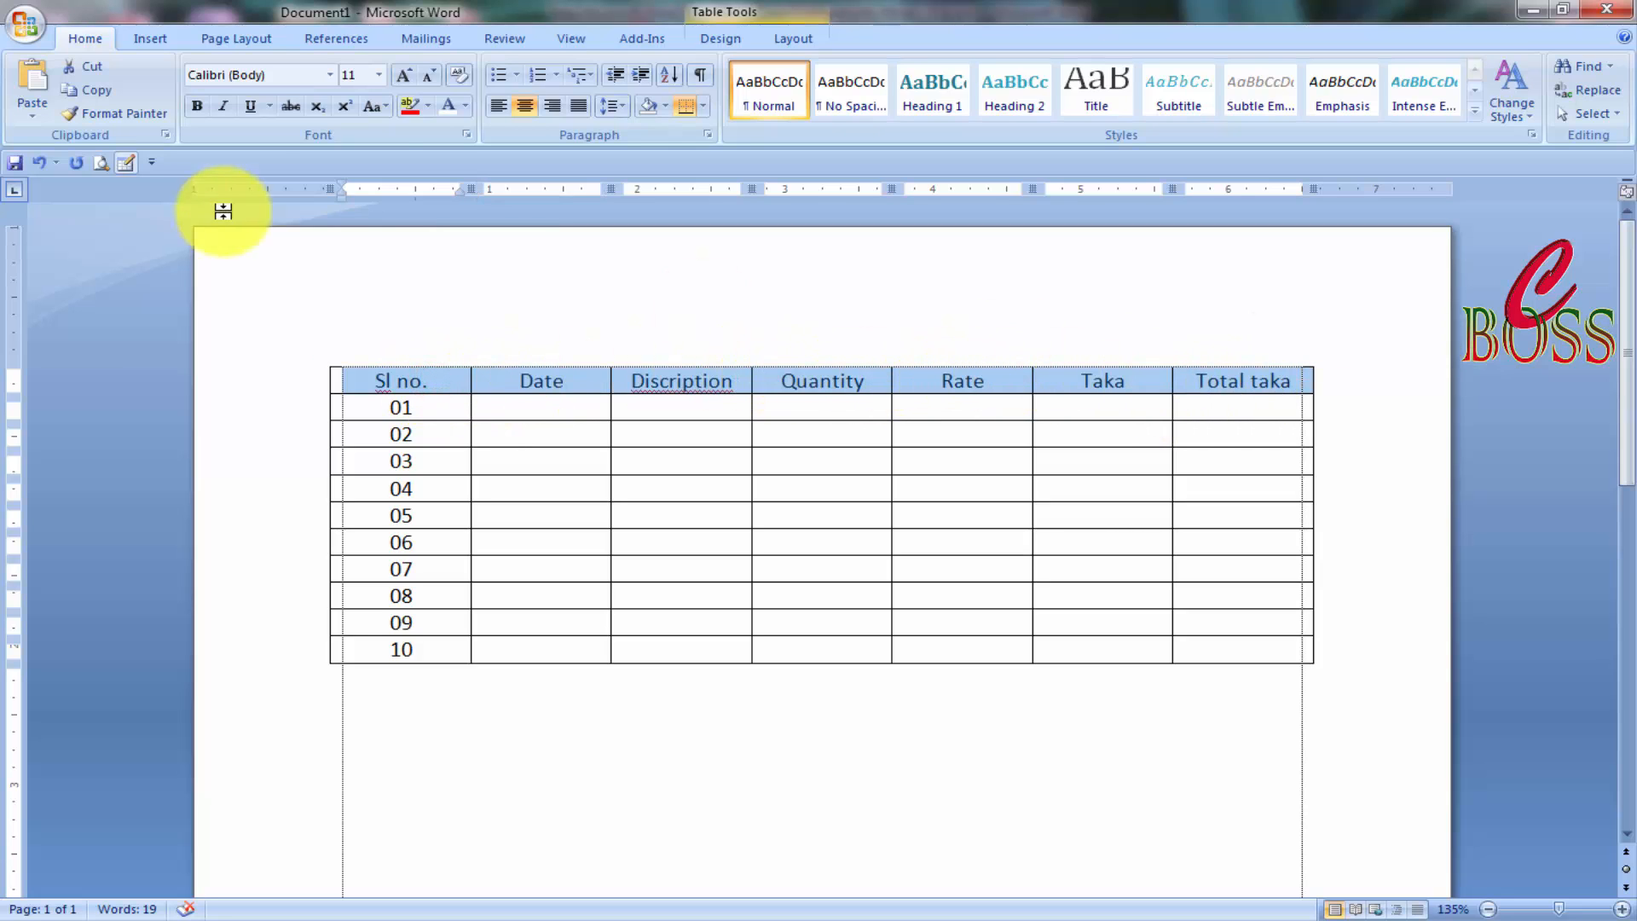
click(378, 75)
click(351, 189)
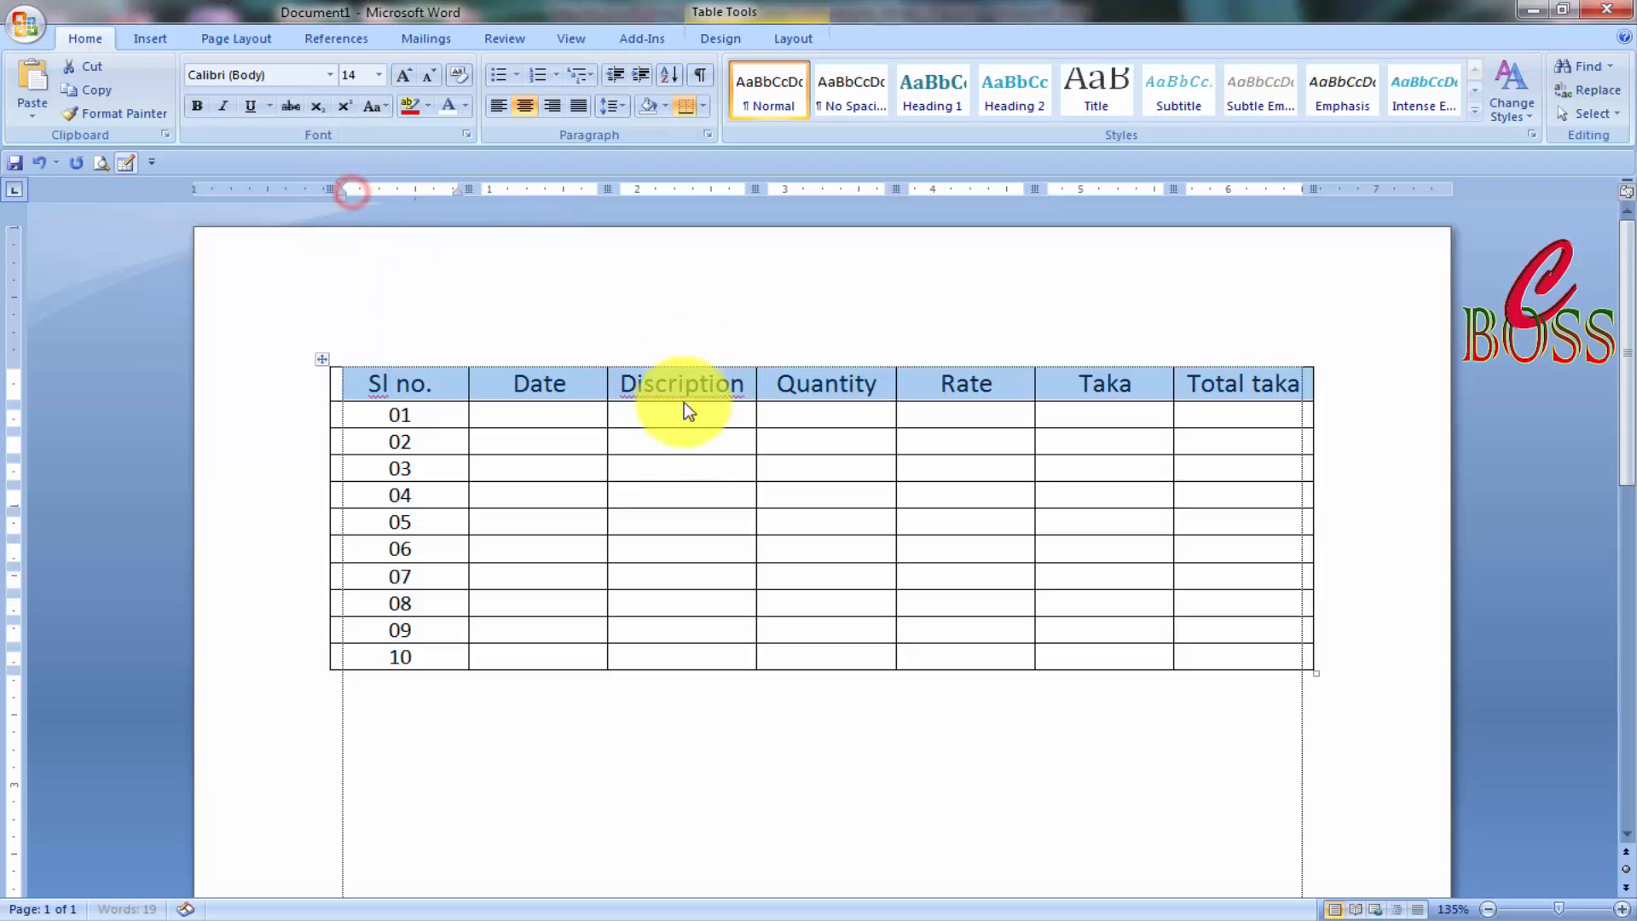
click(515, 393)
mouse_move(402, 376)
mouse_down()
mouse_move(1107, 376)
mouse_move(1222, 399)
mouse_move(402, 378)
mouse_up()
click(1241, 398)
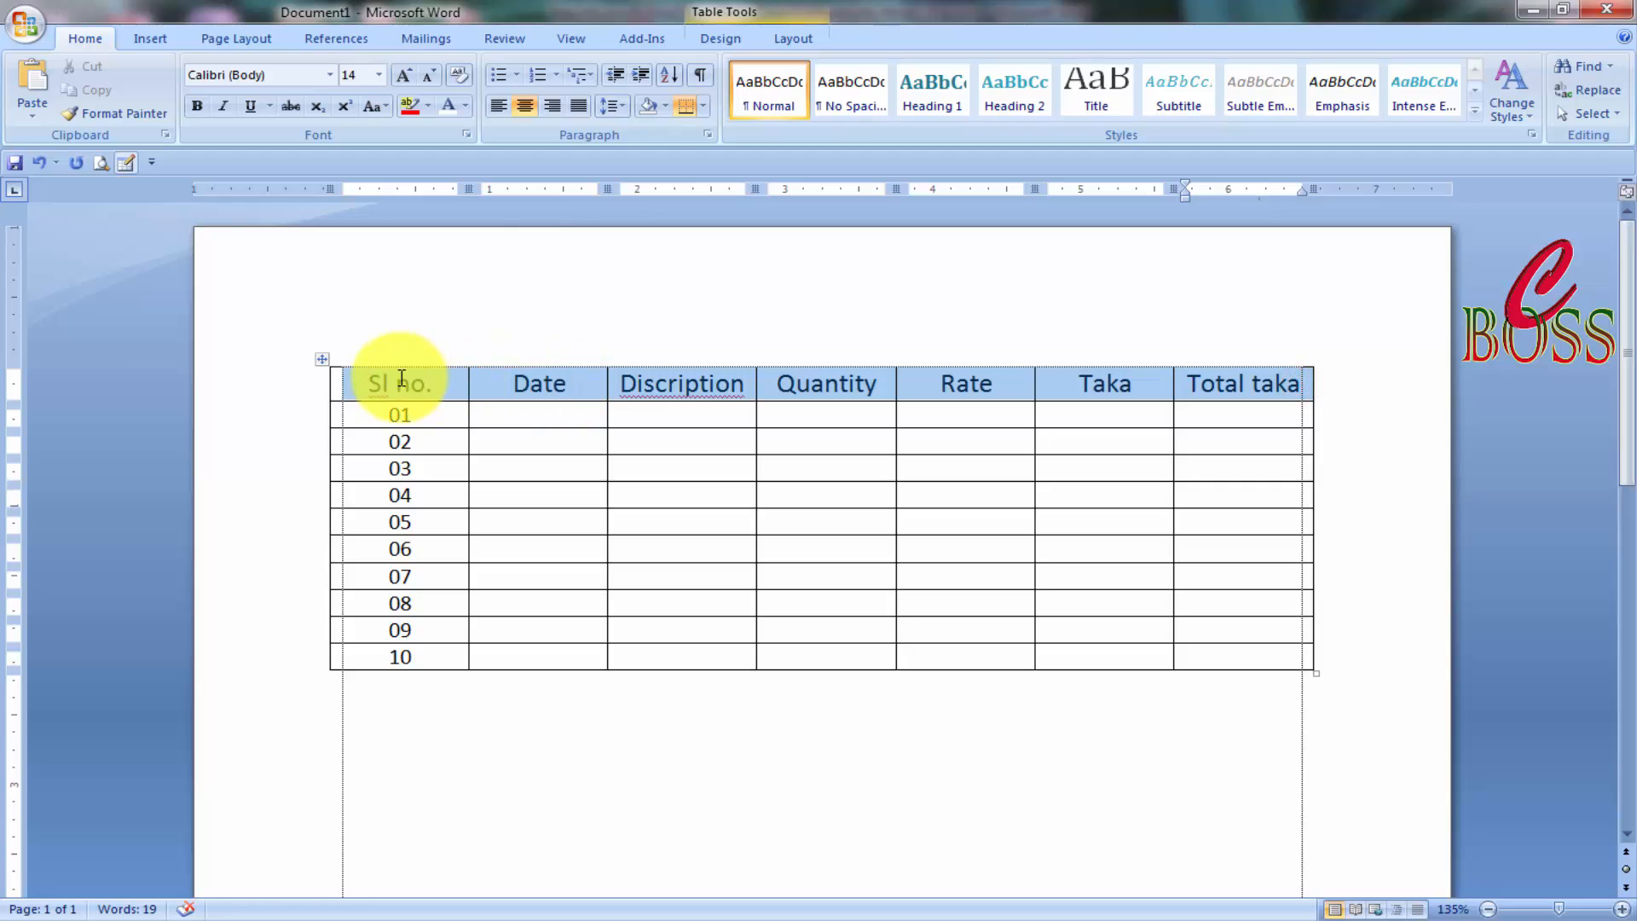
click(464, 107)
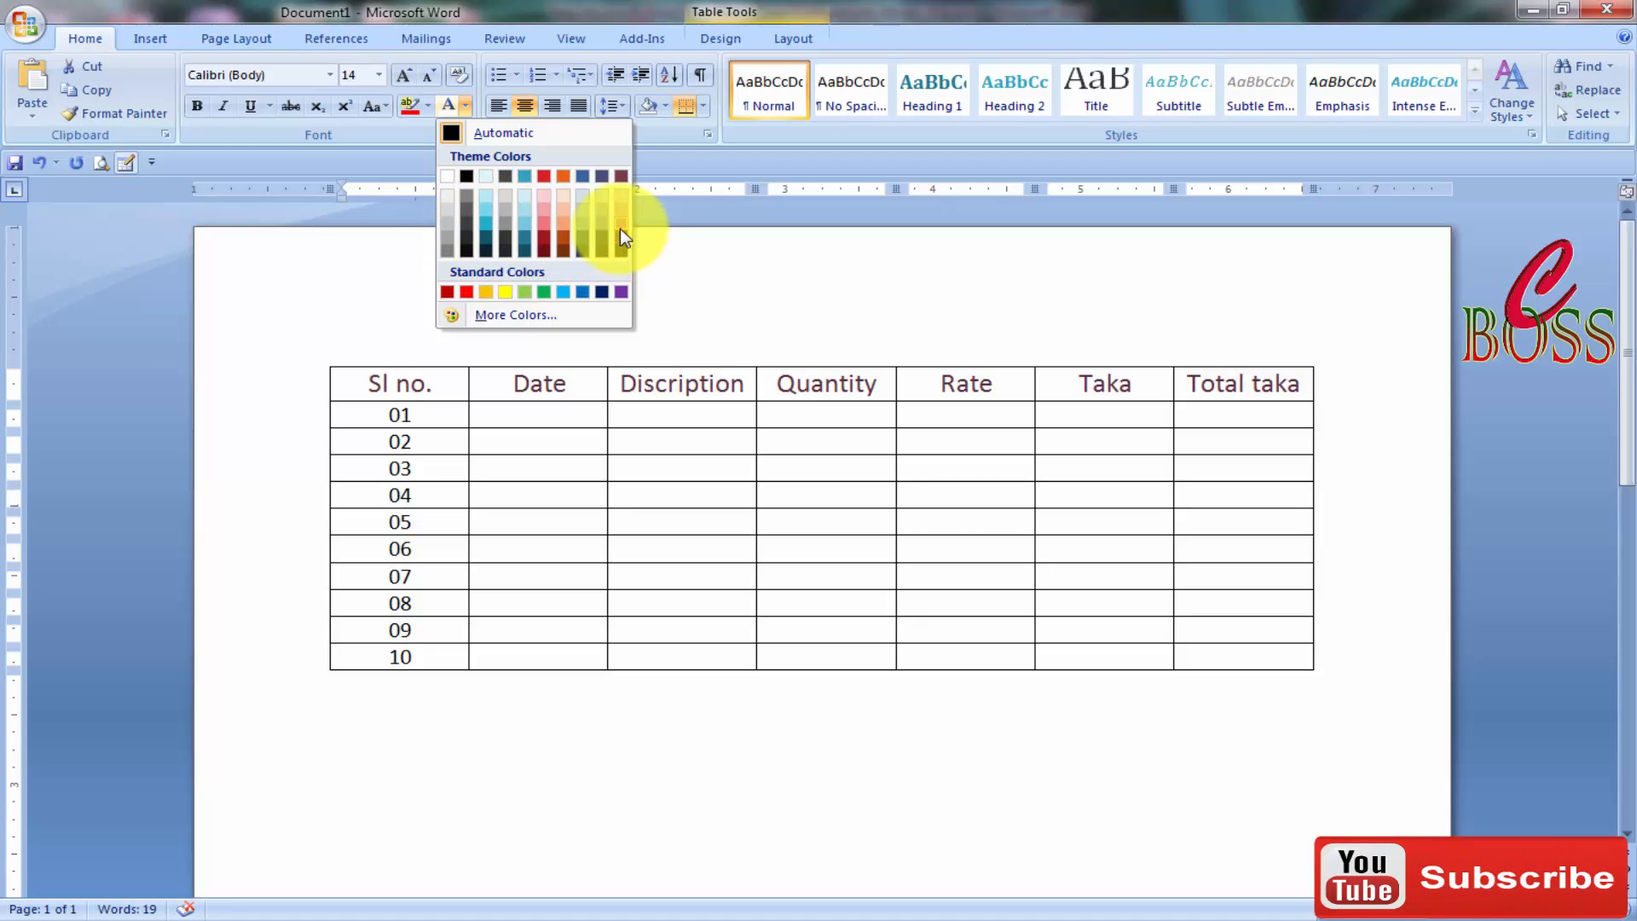
Colour the header row text green, apply Bold and Underline, and dismiss the Windows notice.
click(544, 293)
click(933, 513)
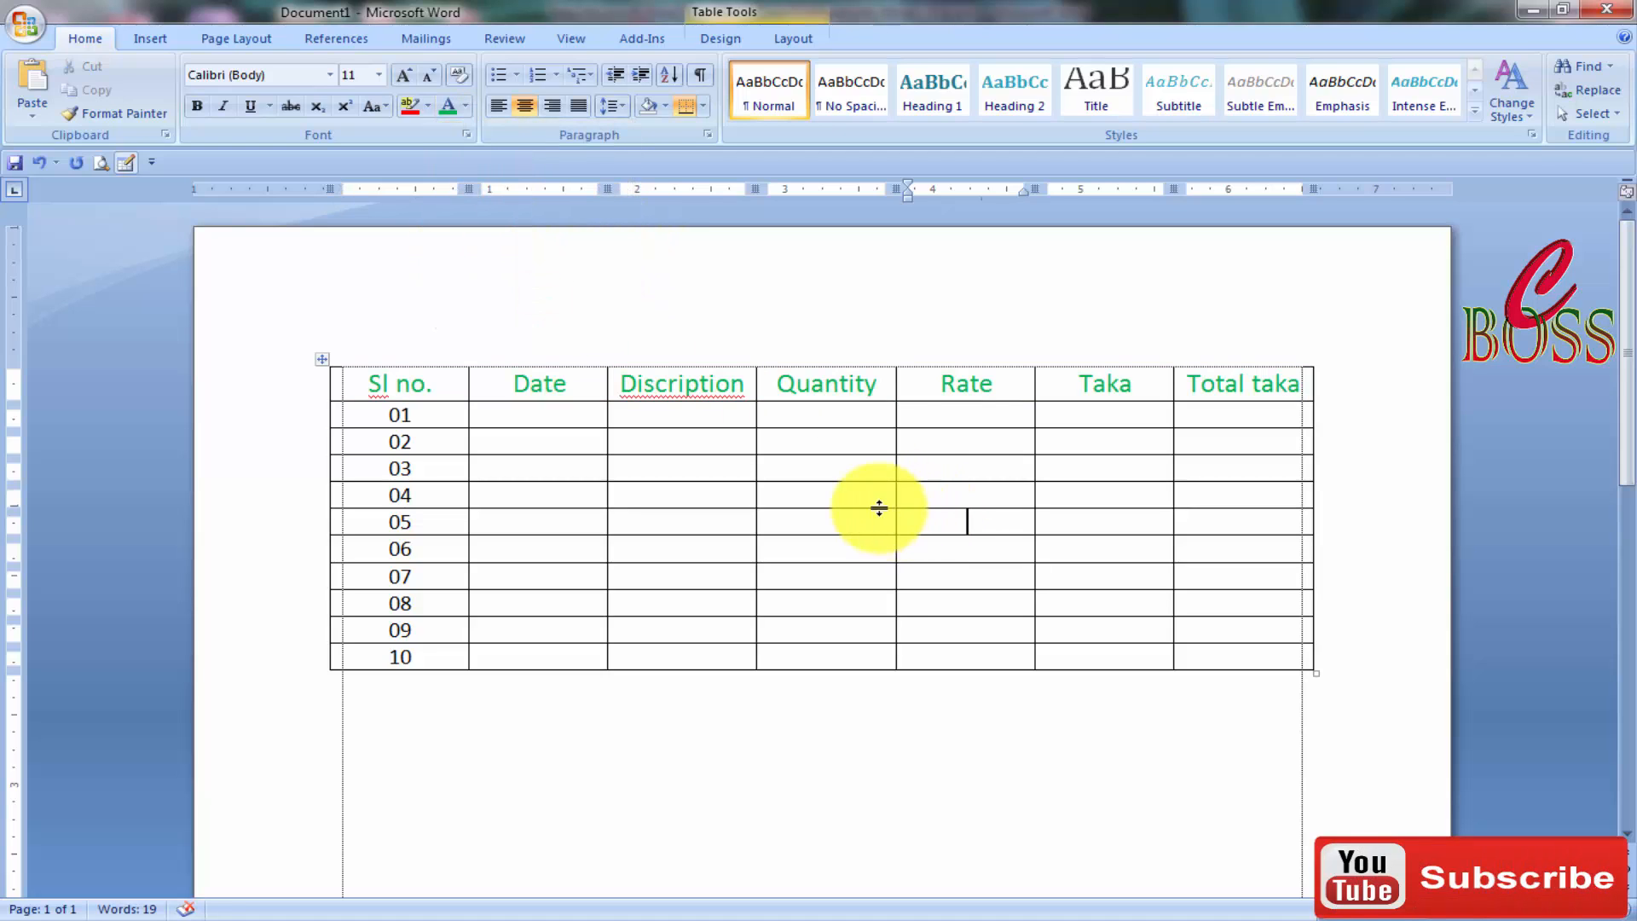
drag(1299, 392, 431, 380)
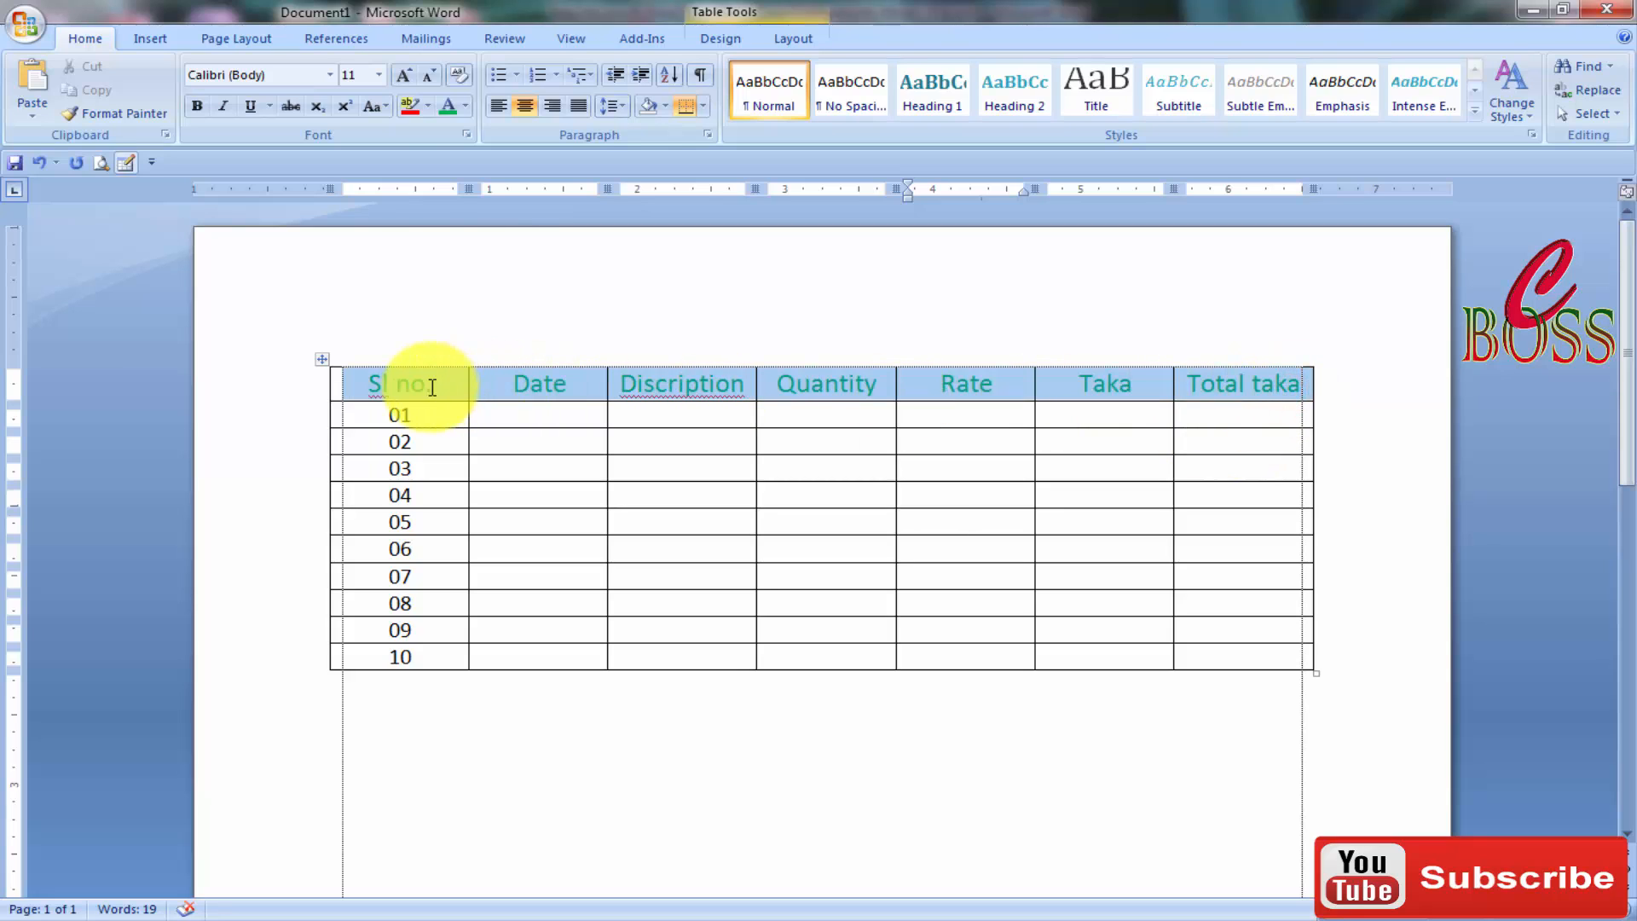
click(197, 106)
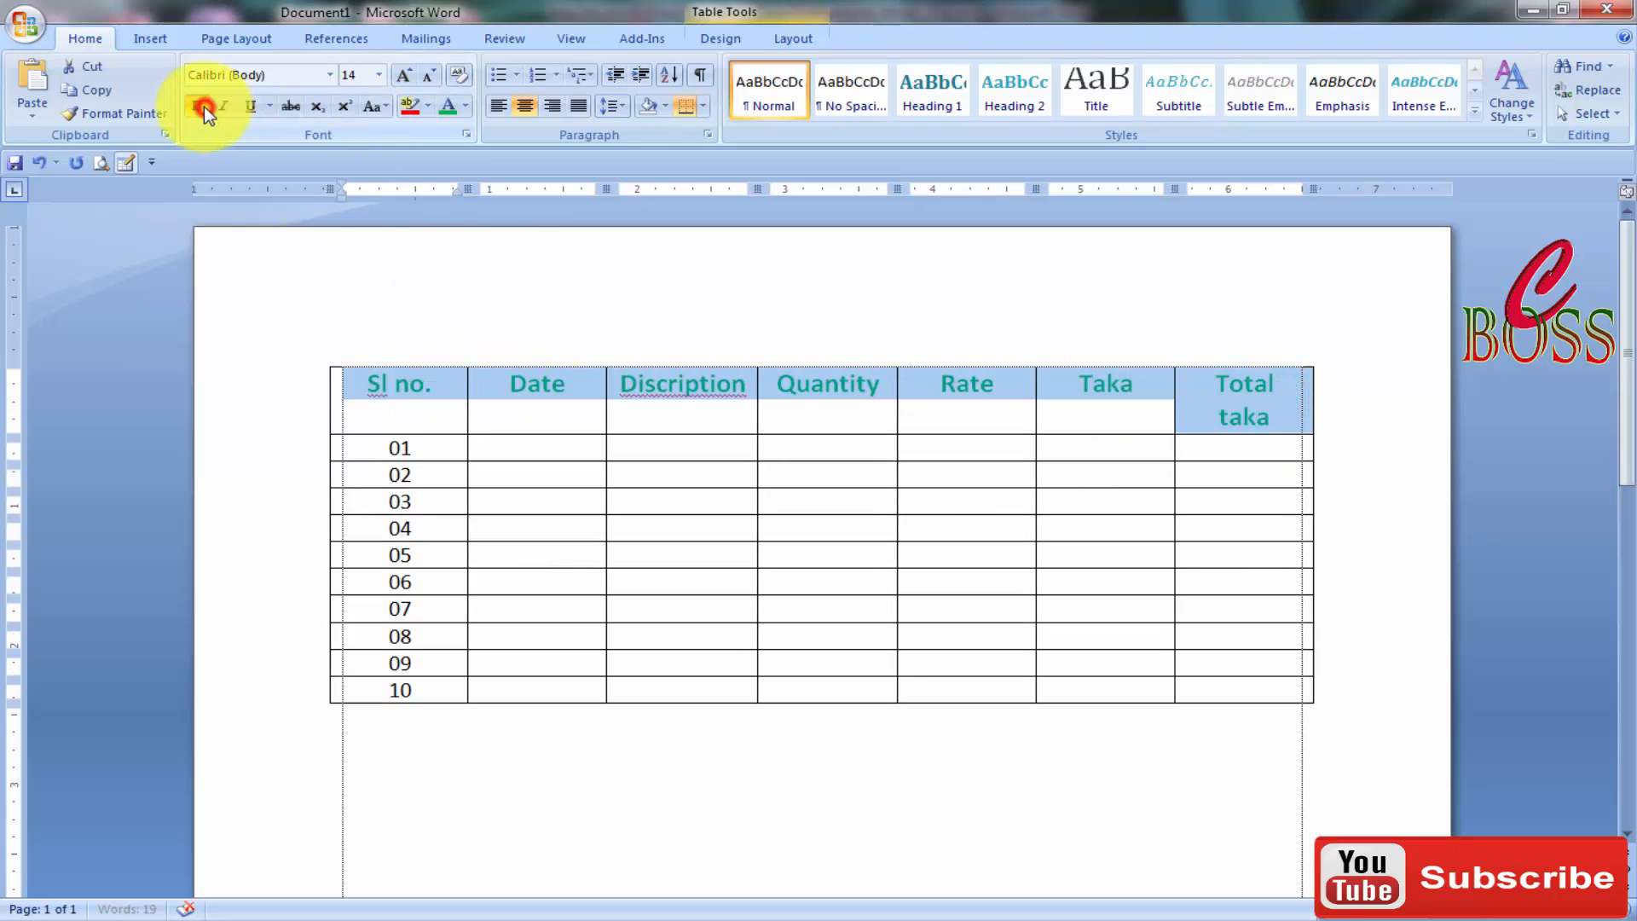
click(250, 106)
click(1103, 394)
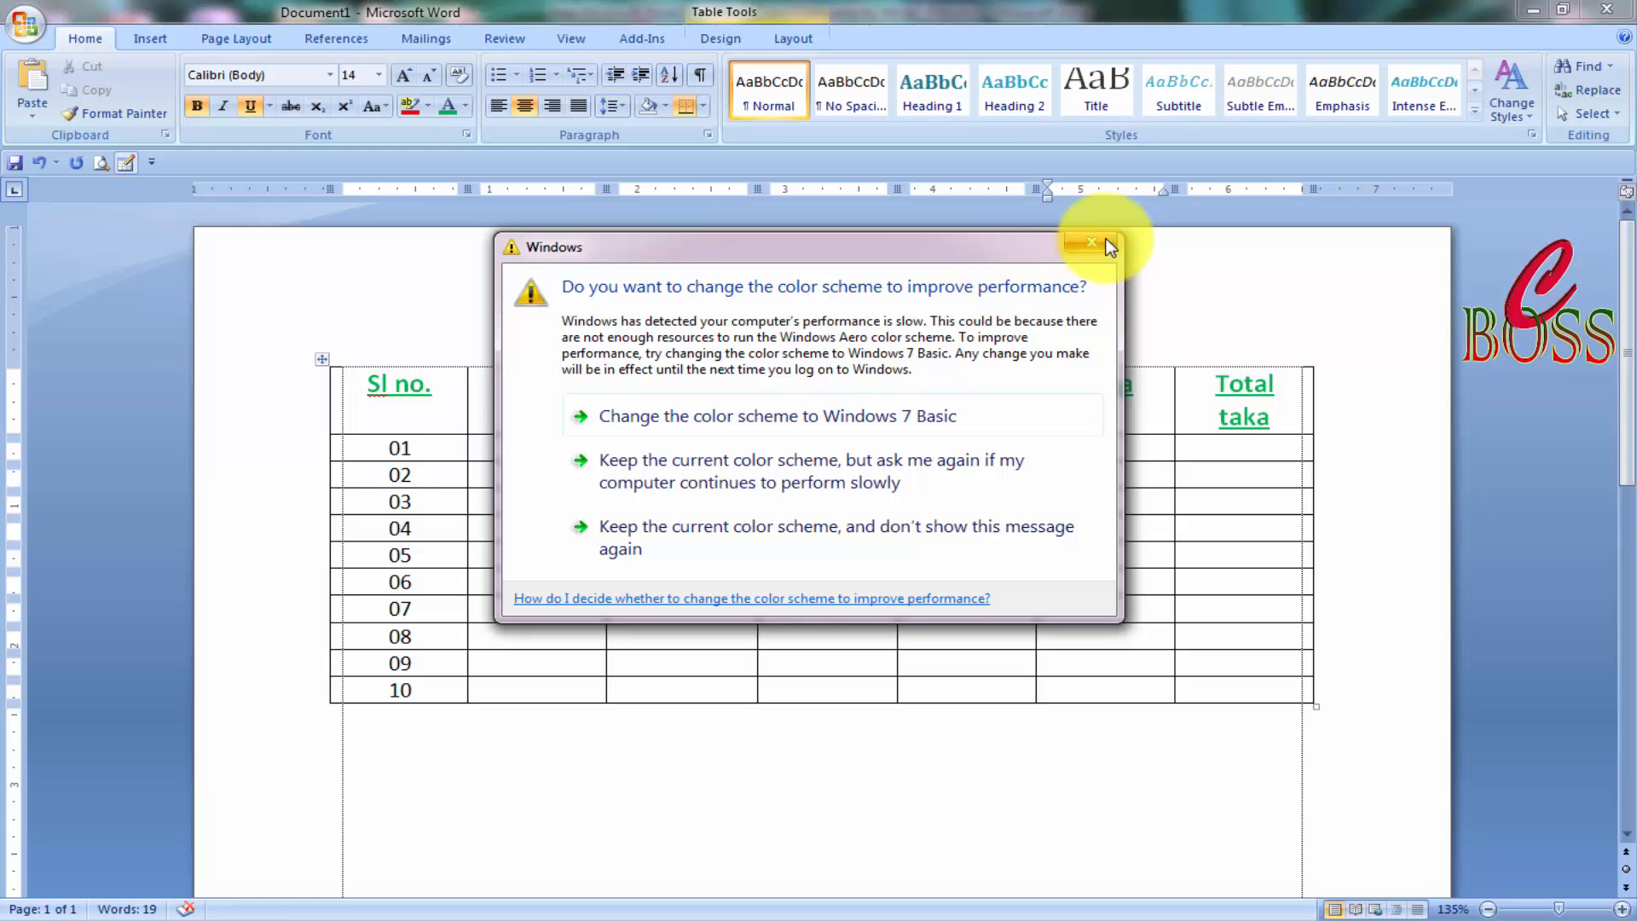
click(1108, 246)
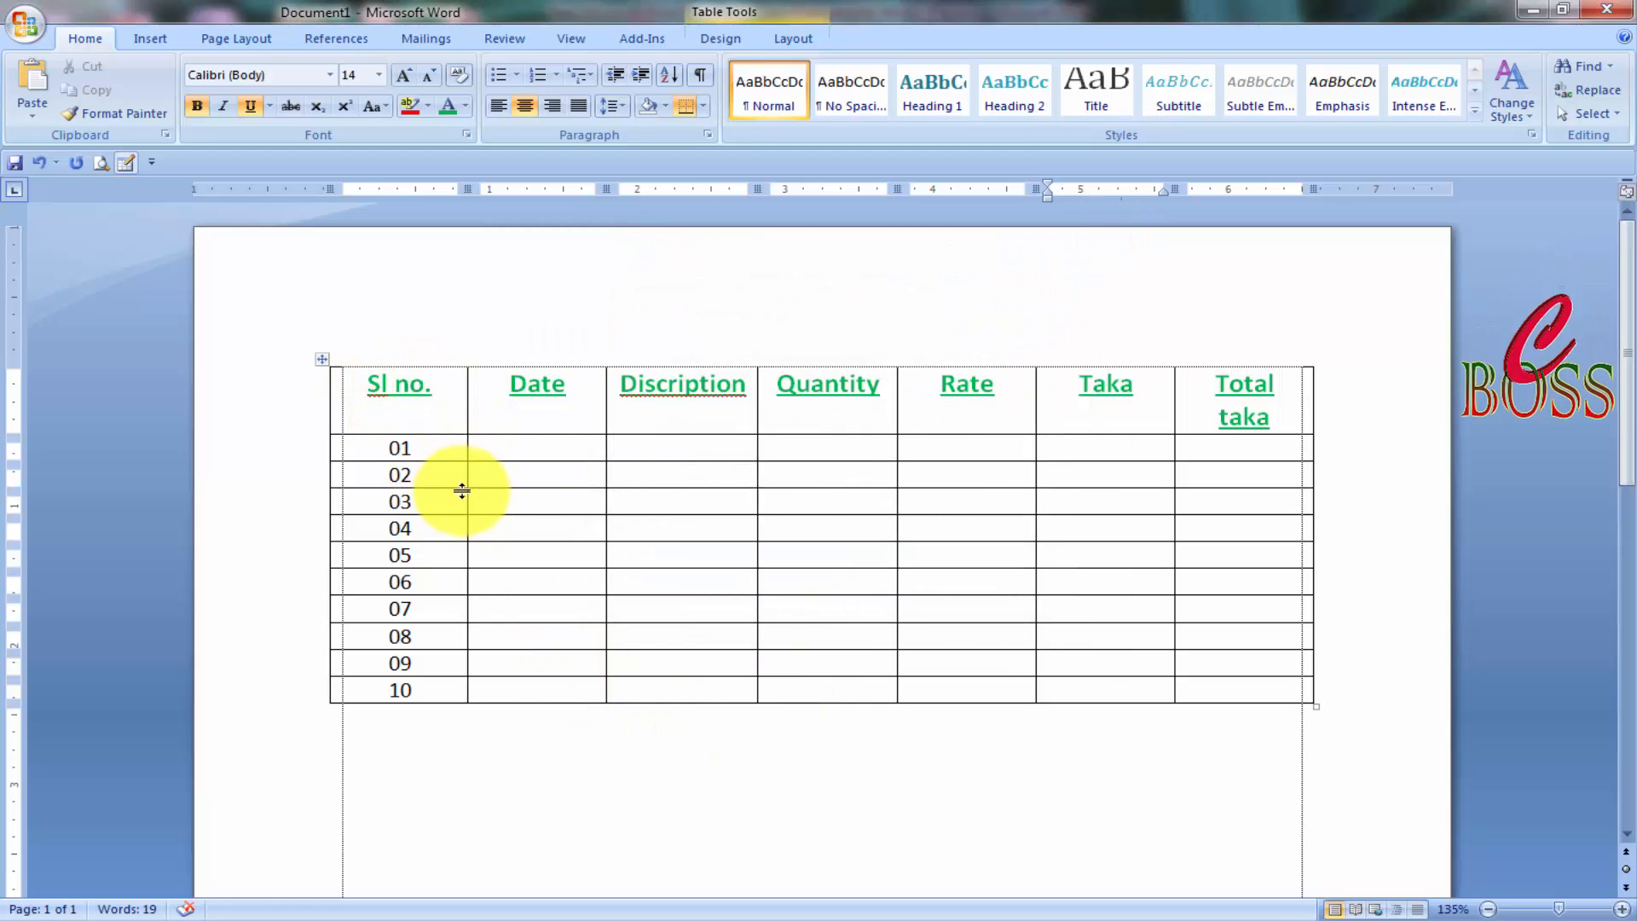
Narrow the Sl no. and Date columns and widen the Discription and Quantity columns.
drag(467, 491, 405, 499)
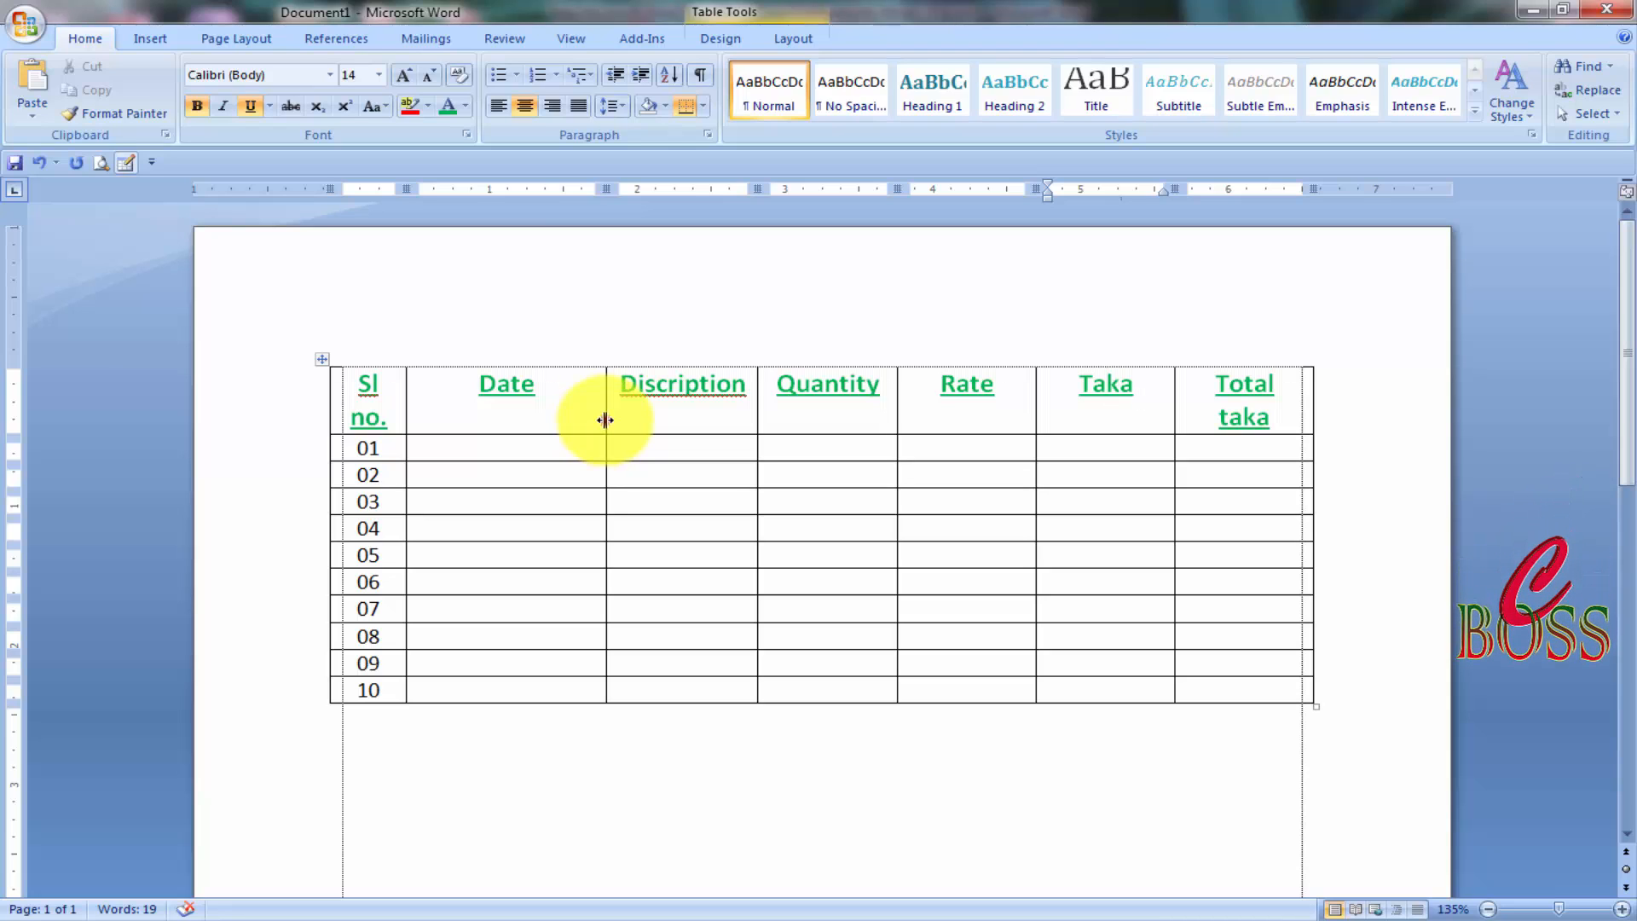
drag(607, 423, 537, 443)
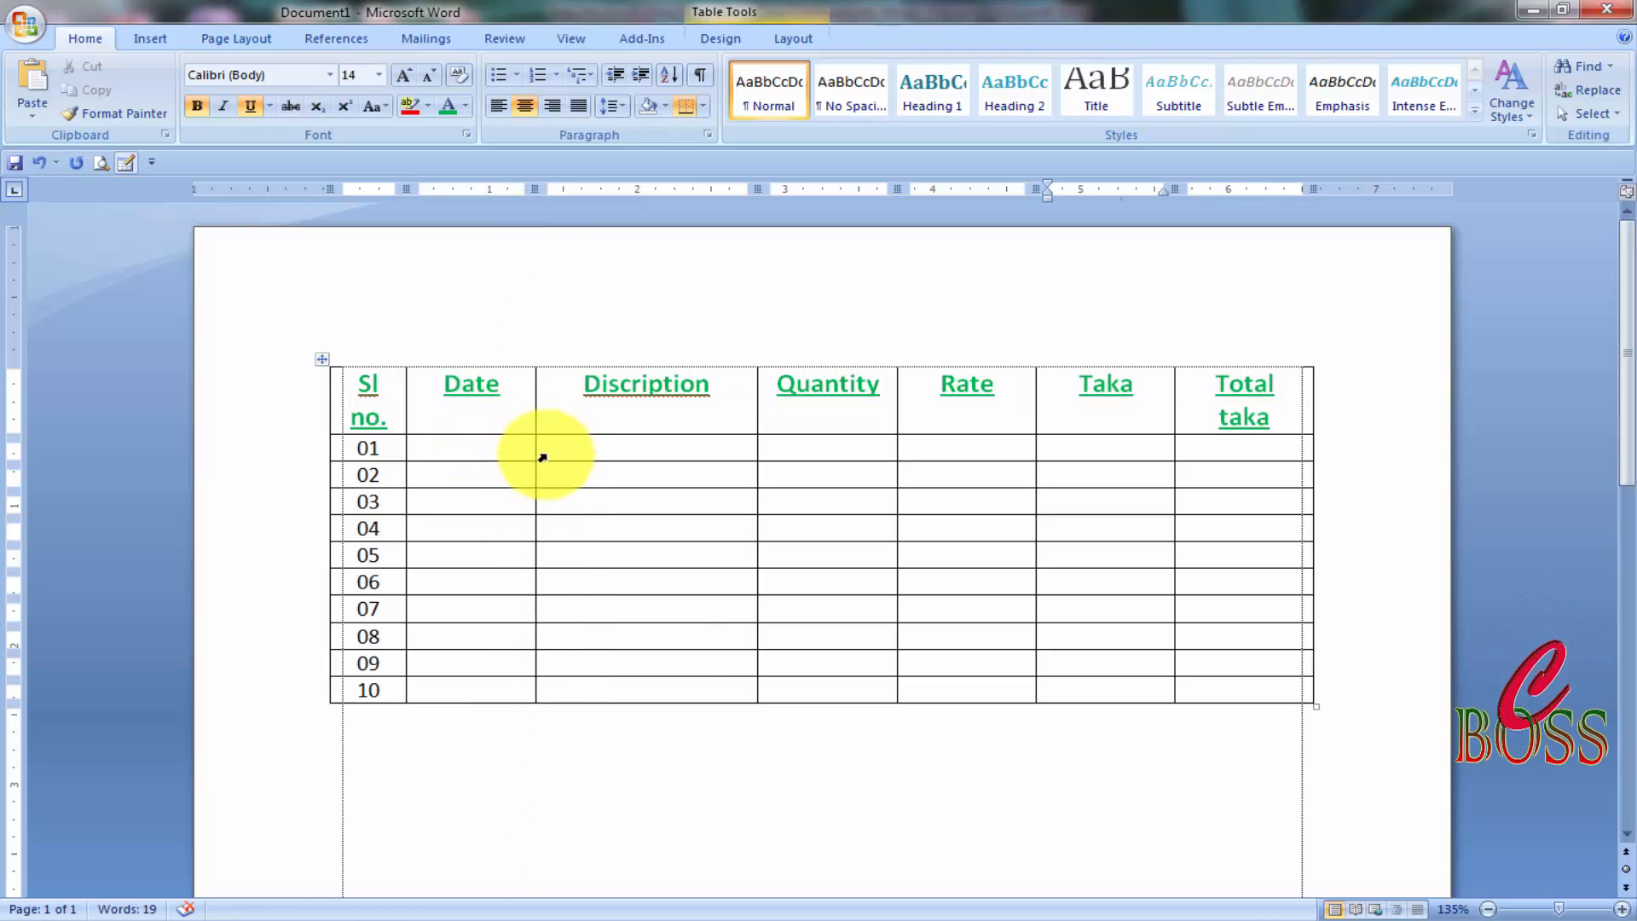
drag(755, 426, 800, 422)
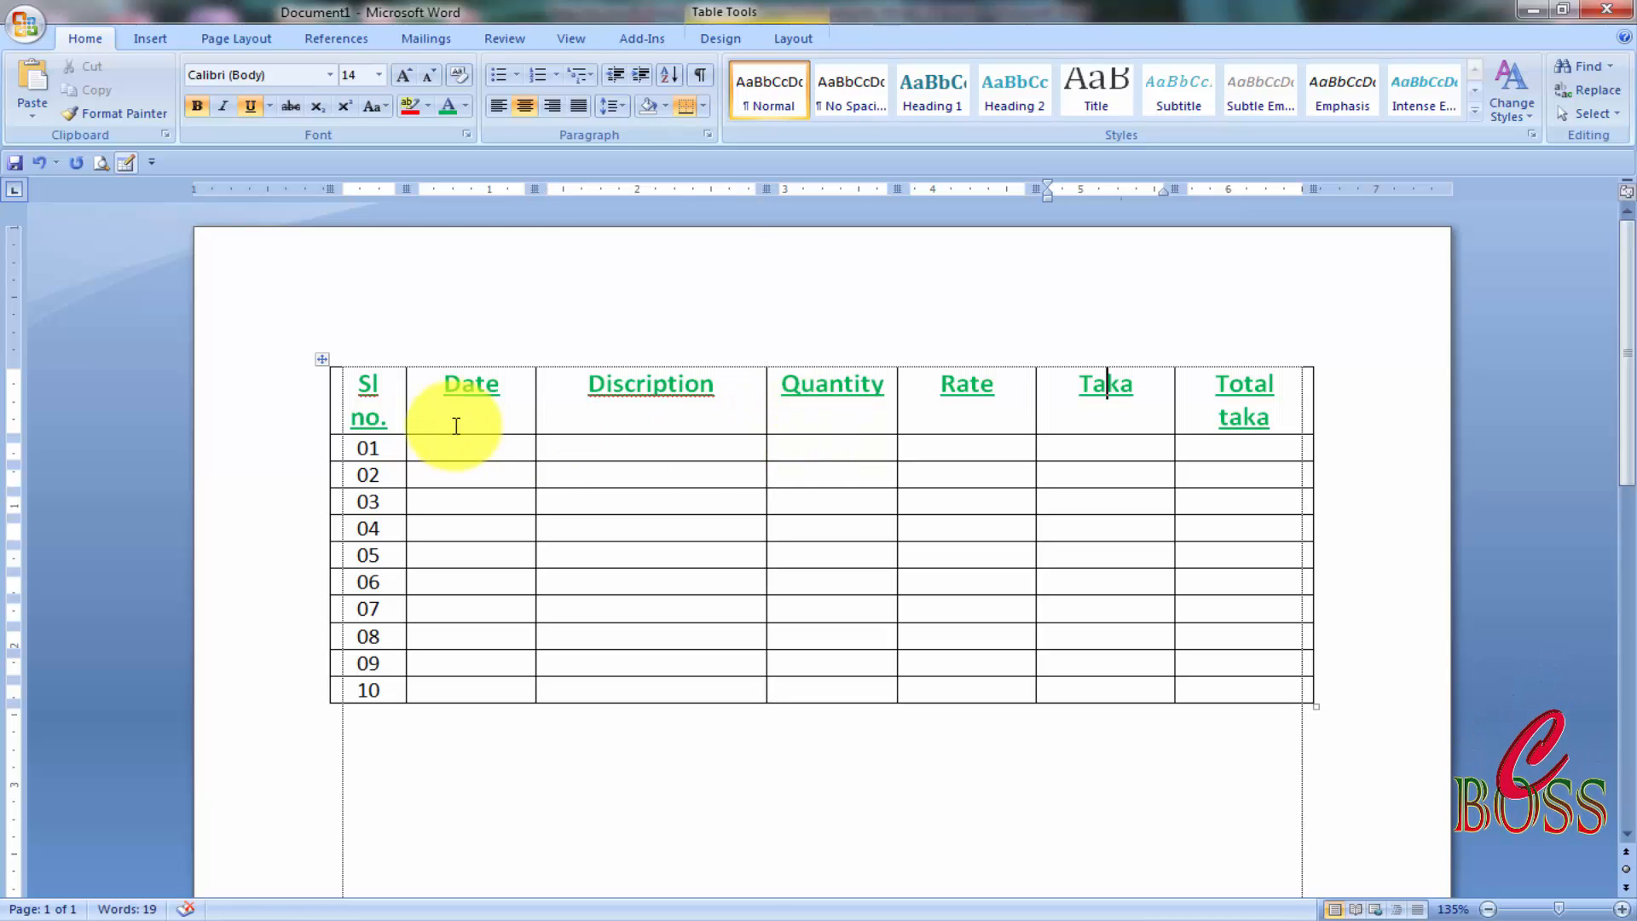
drag(532, 422, 518, 417)
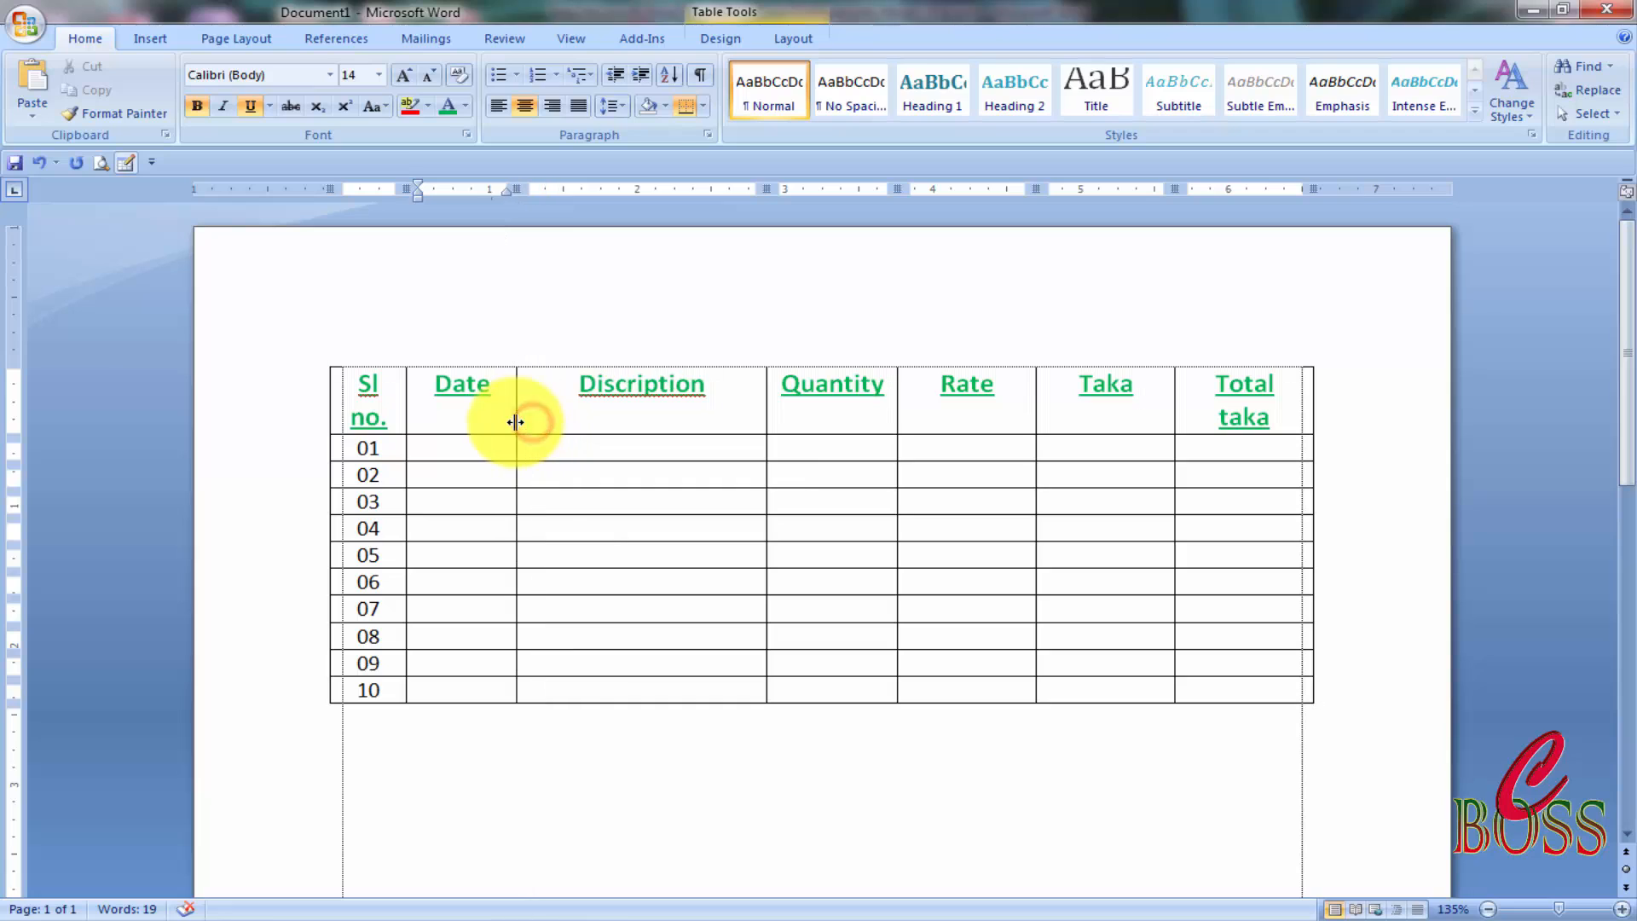
drag(897, 413, 933, 414)
drag(766, 420, 804, 418)
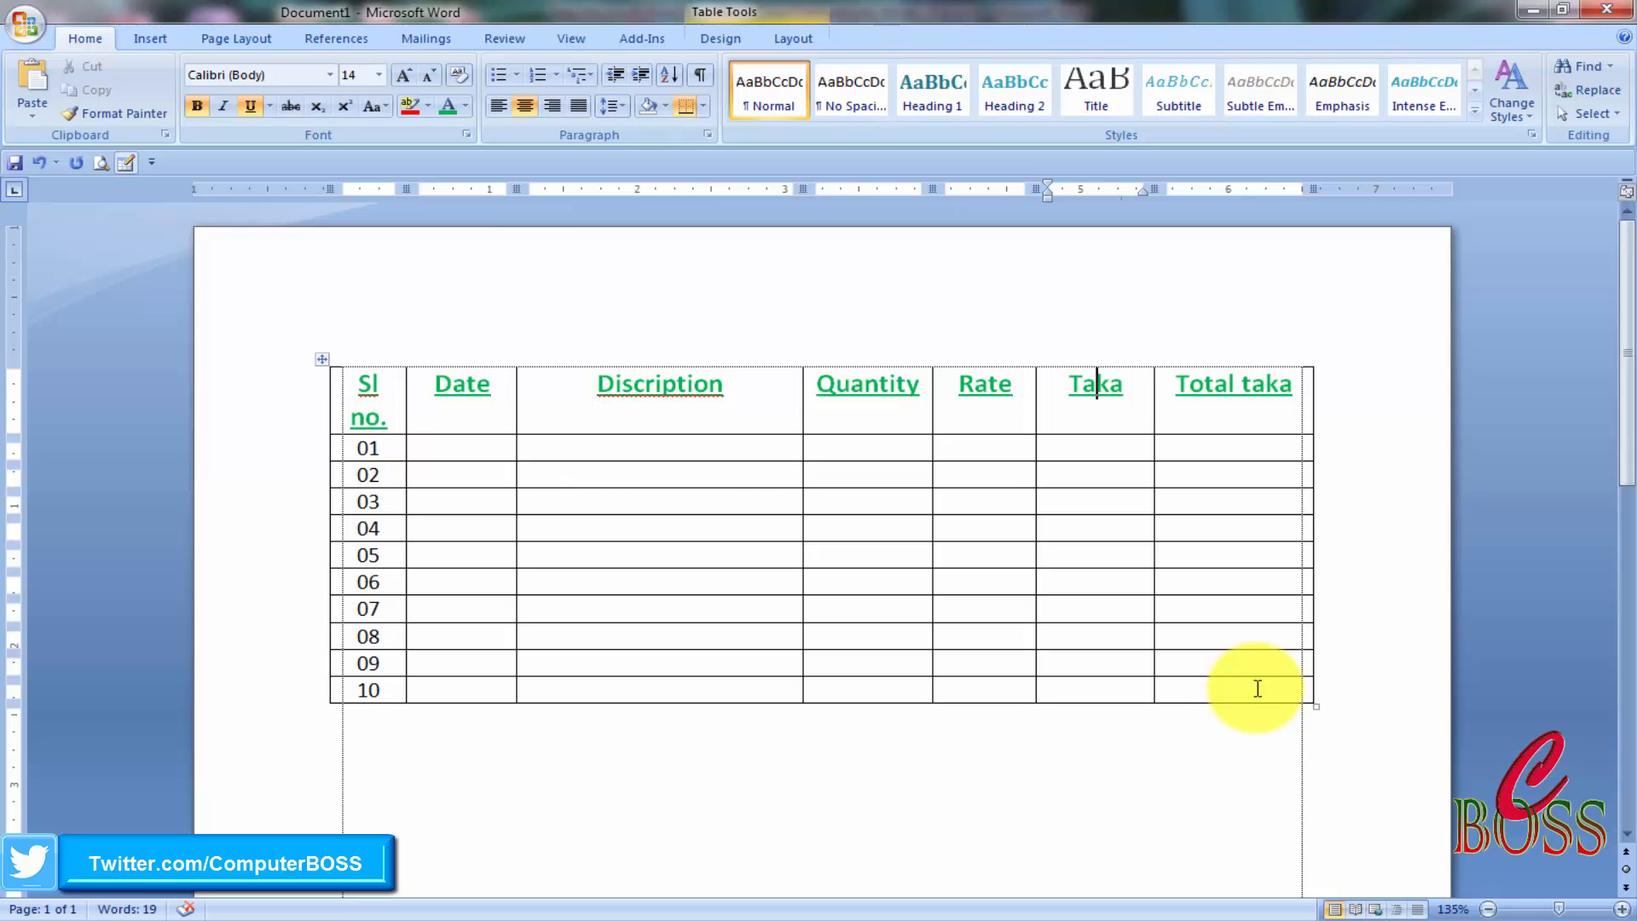
Add a row below row 10, type 'Total Taka' in its last cell, and select the cells to its left.
key(Tab)
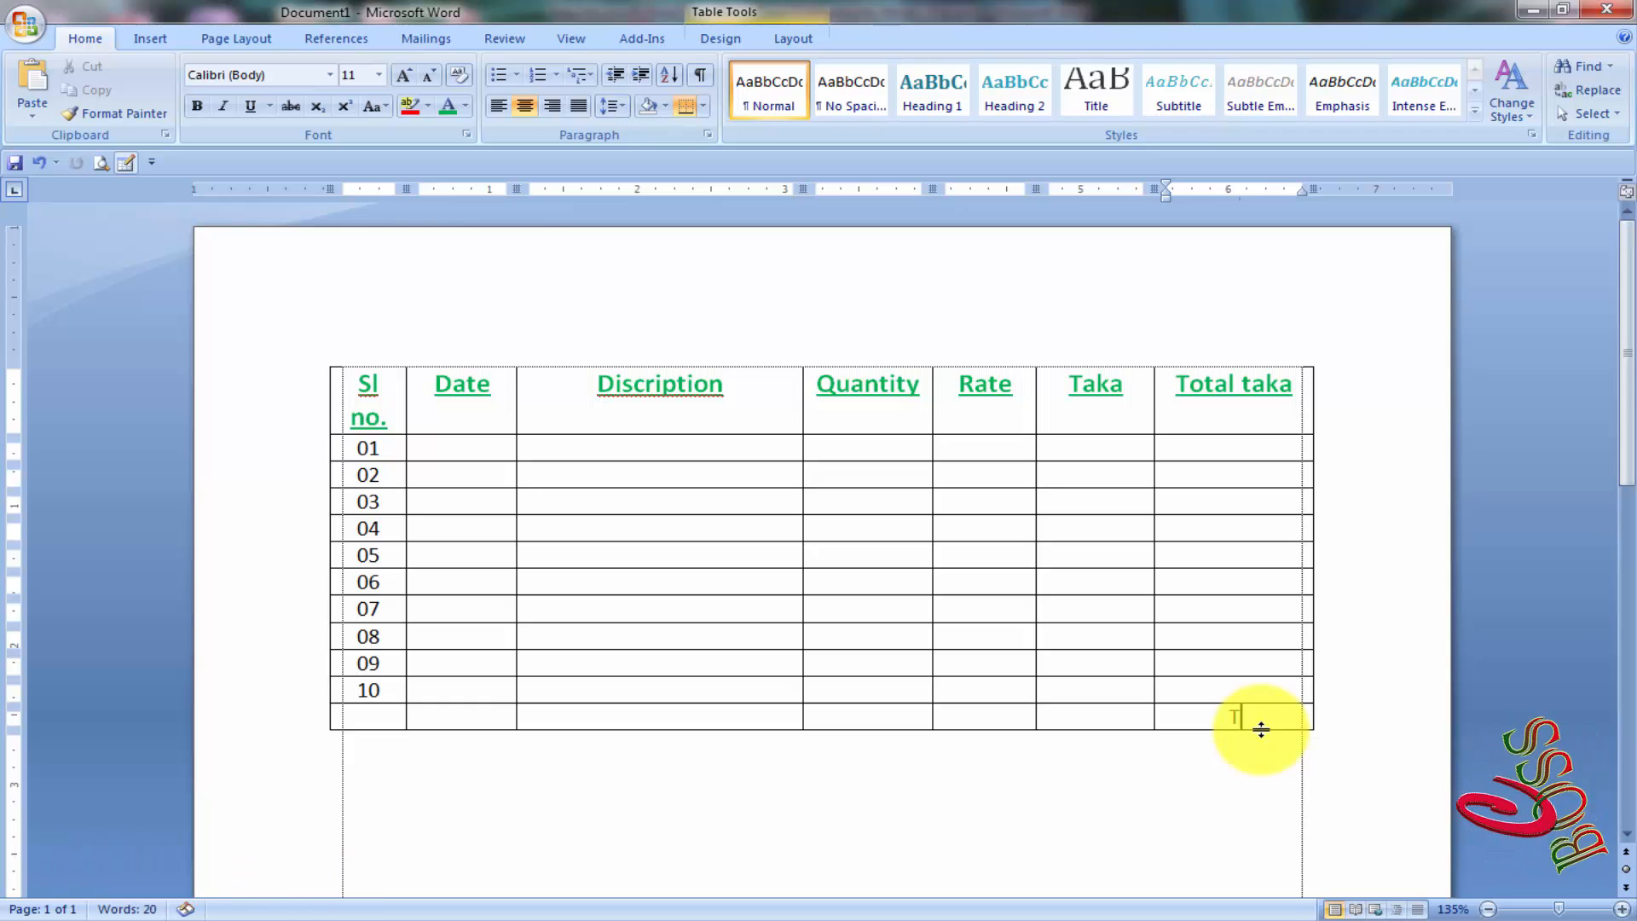
text(Total)
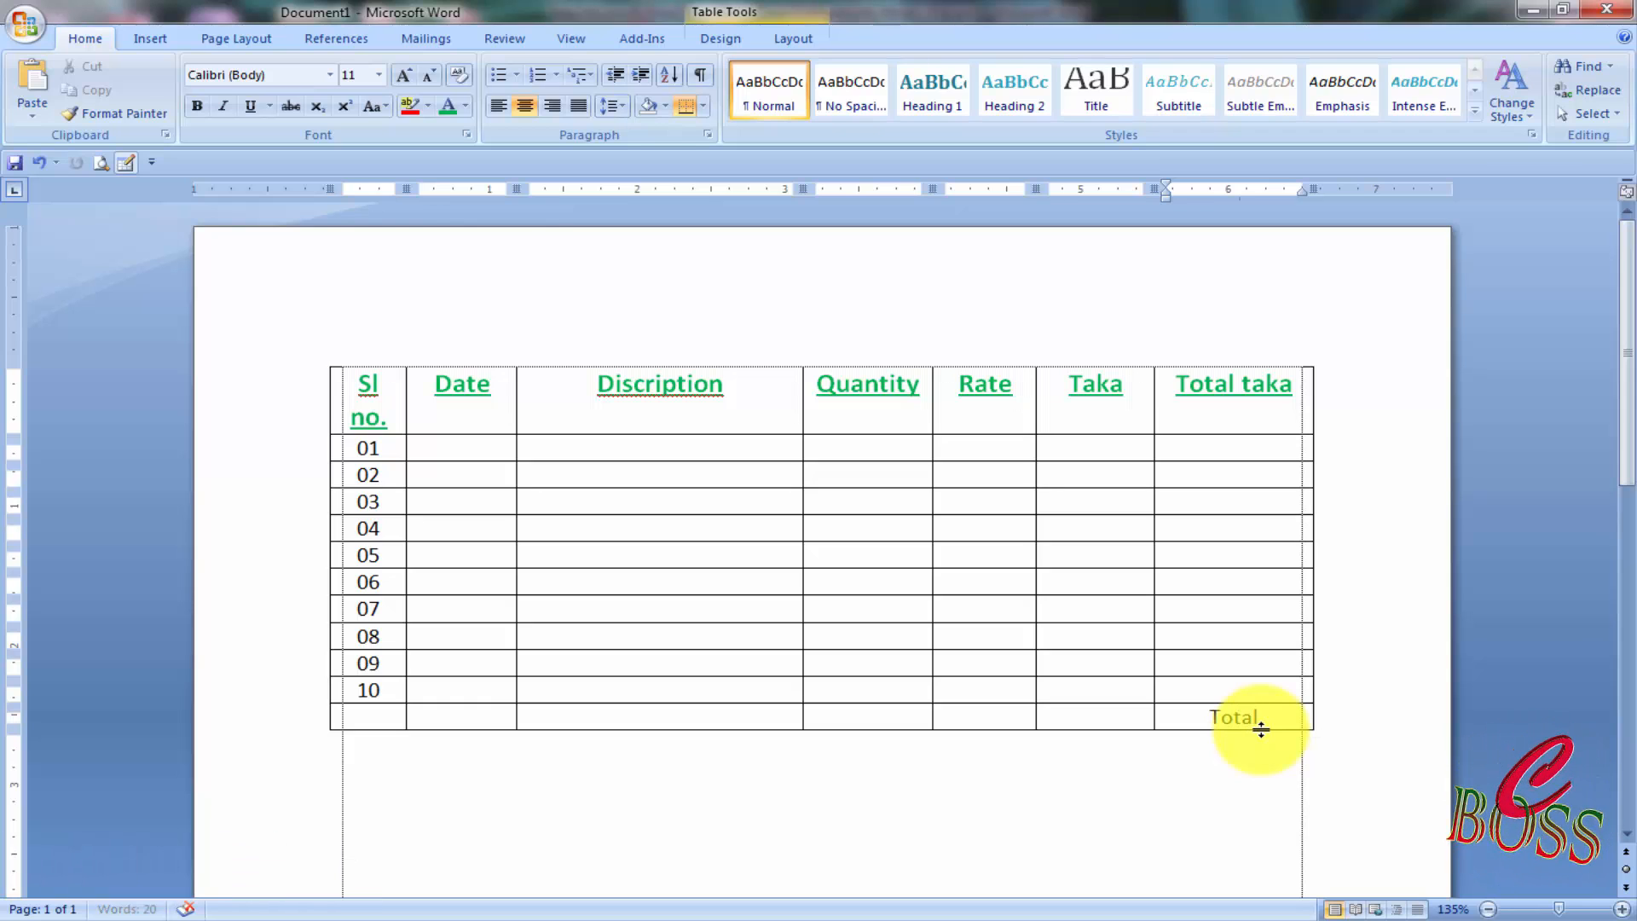
text( Taka)
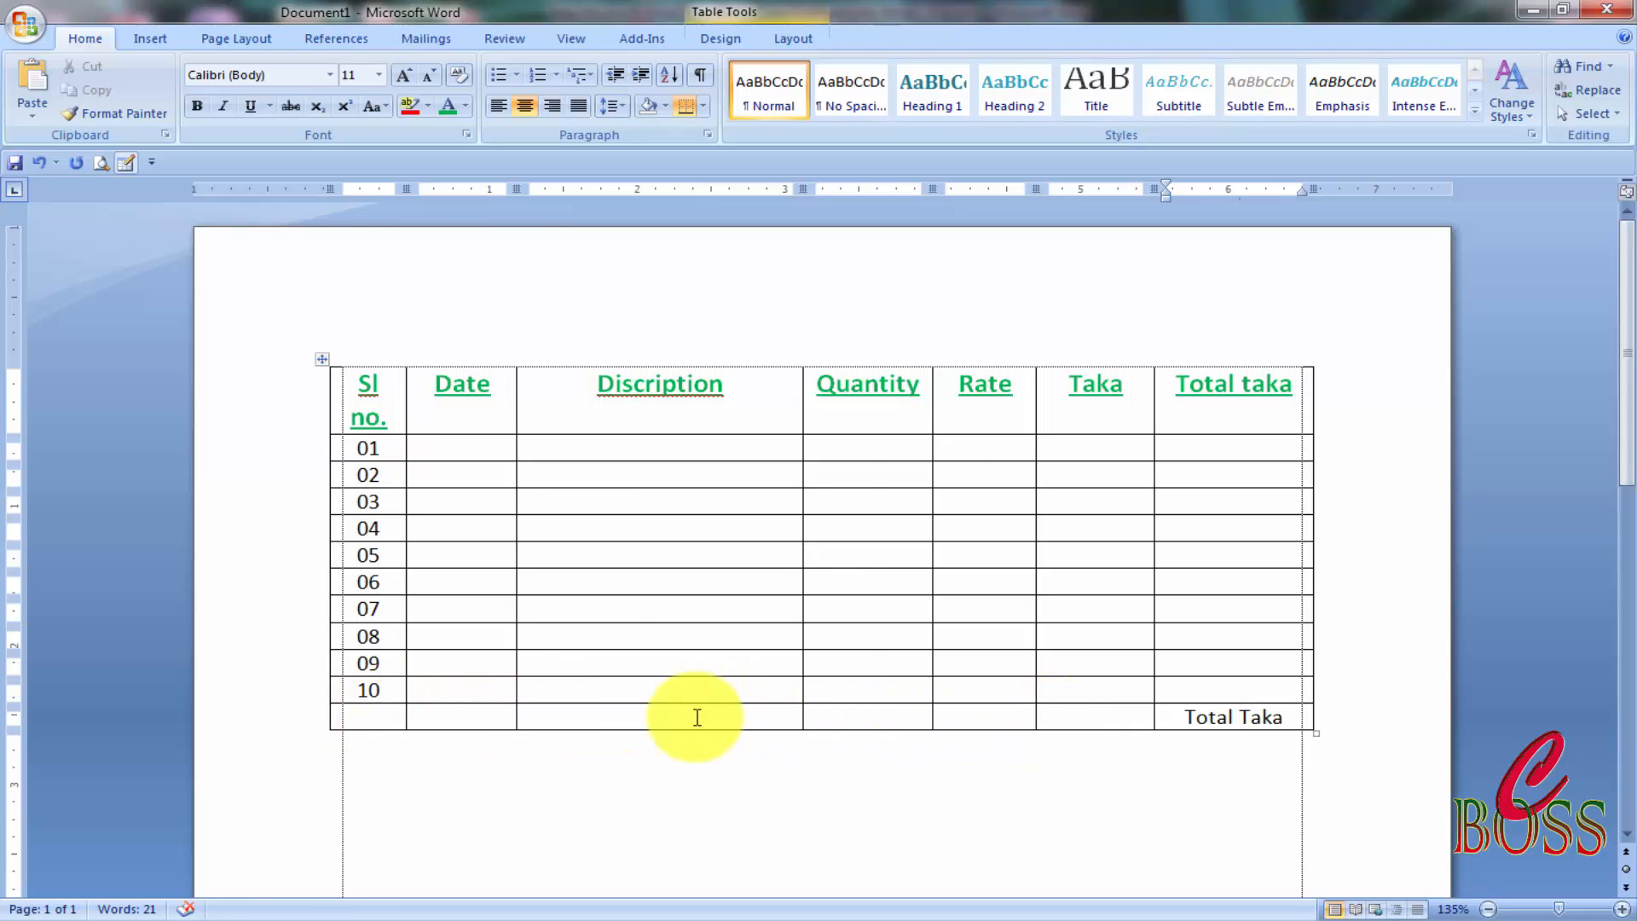
drag(389, 714, 1106, 726)
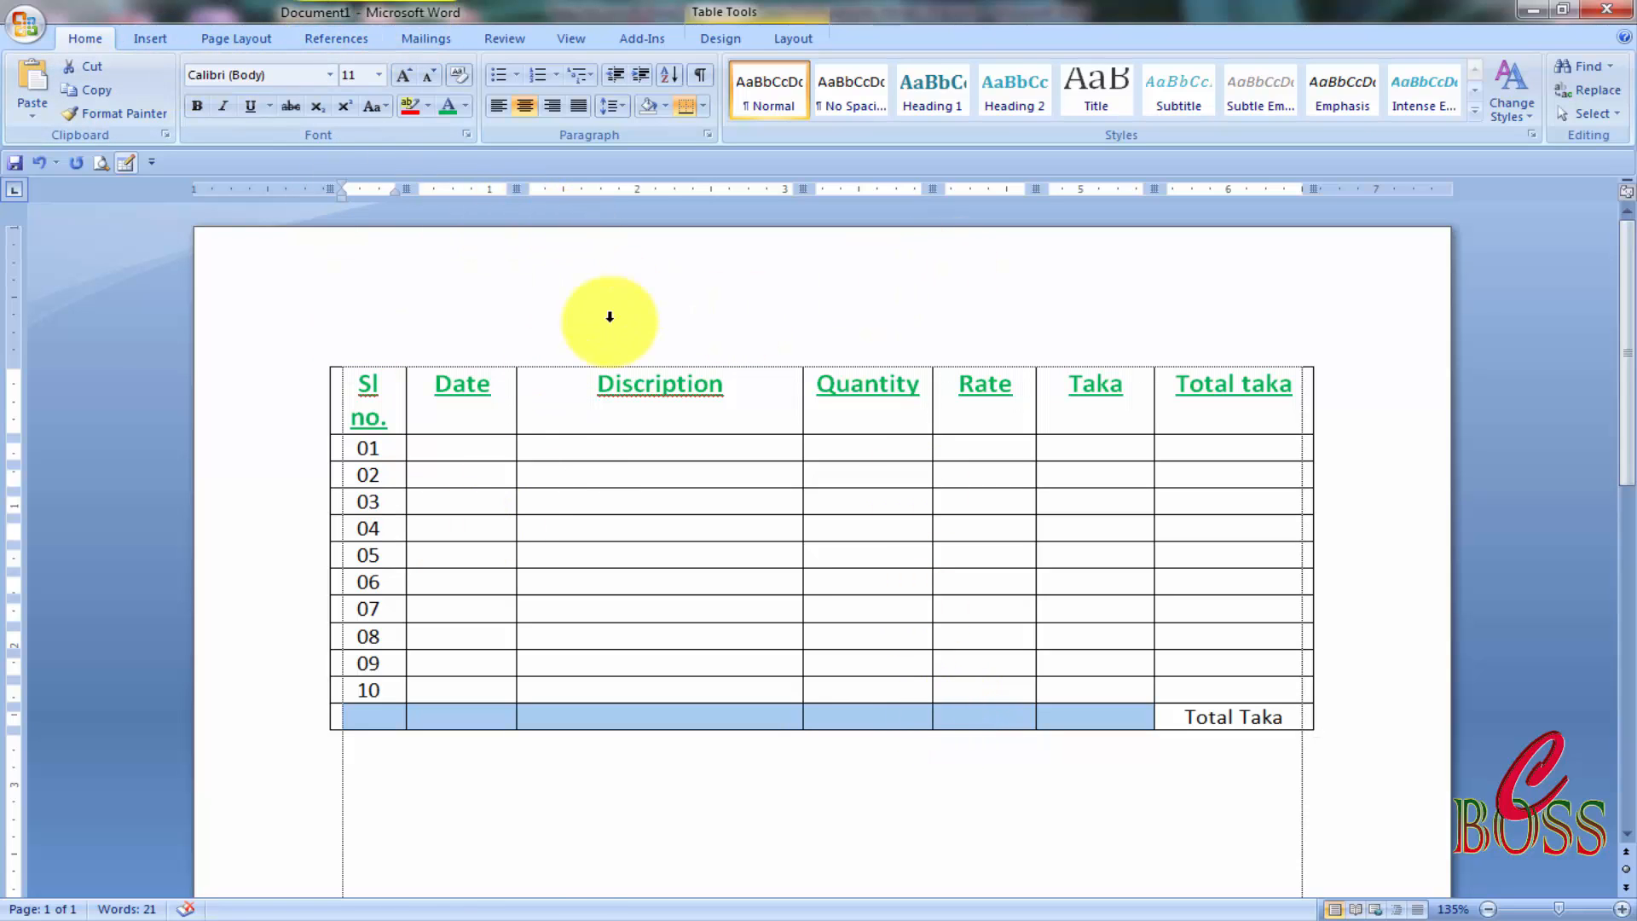
Merge the bottom row's empty cells left of 'Total Taka' with Merge Cells.
click(846, 713)
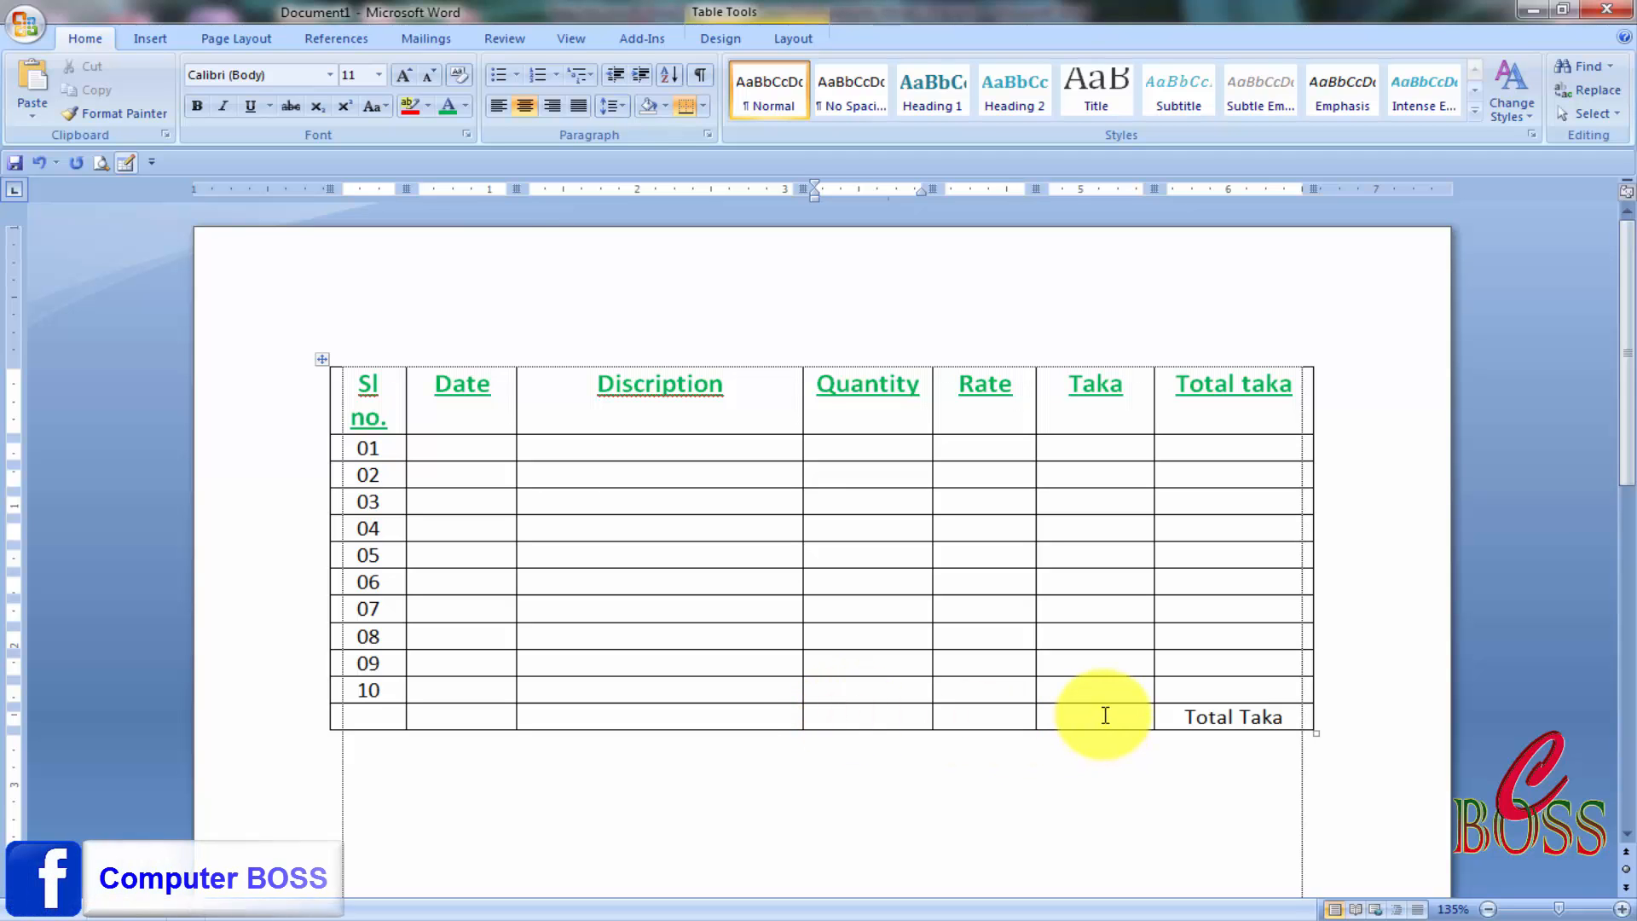
drag(1112, 721, 386, 724)
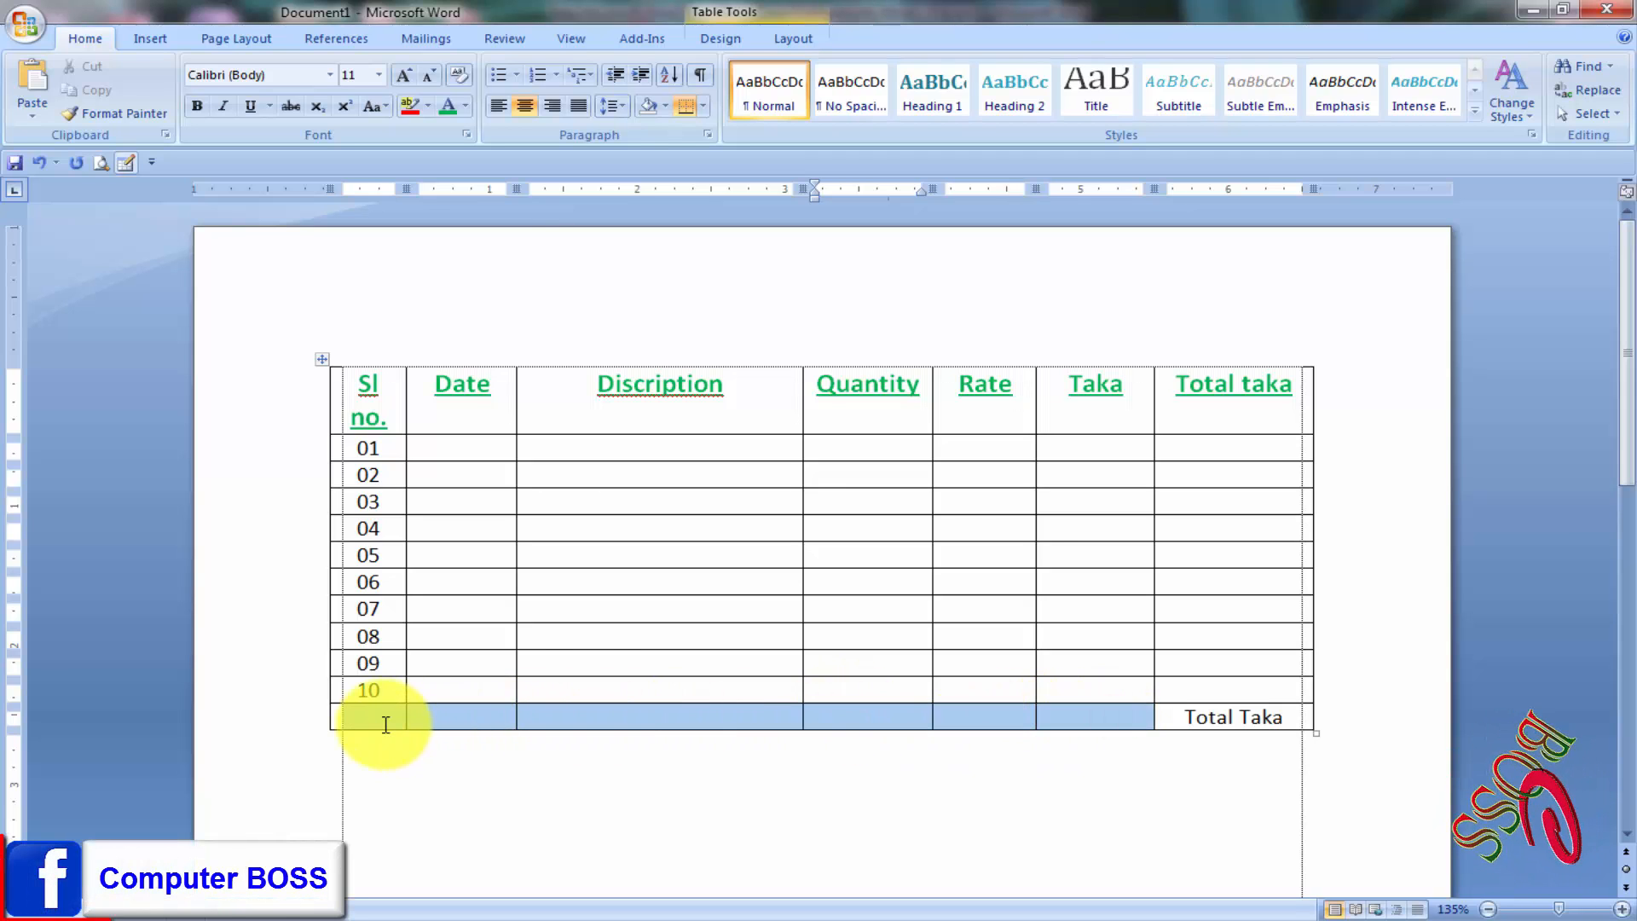
right_click(790, 715)
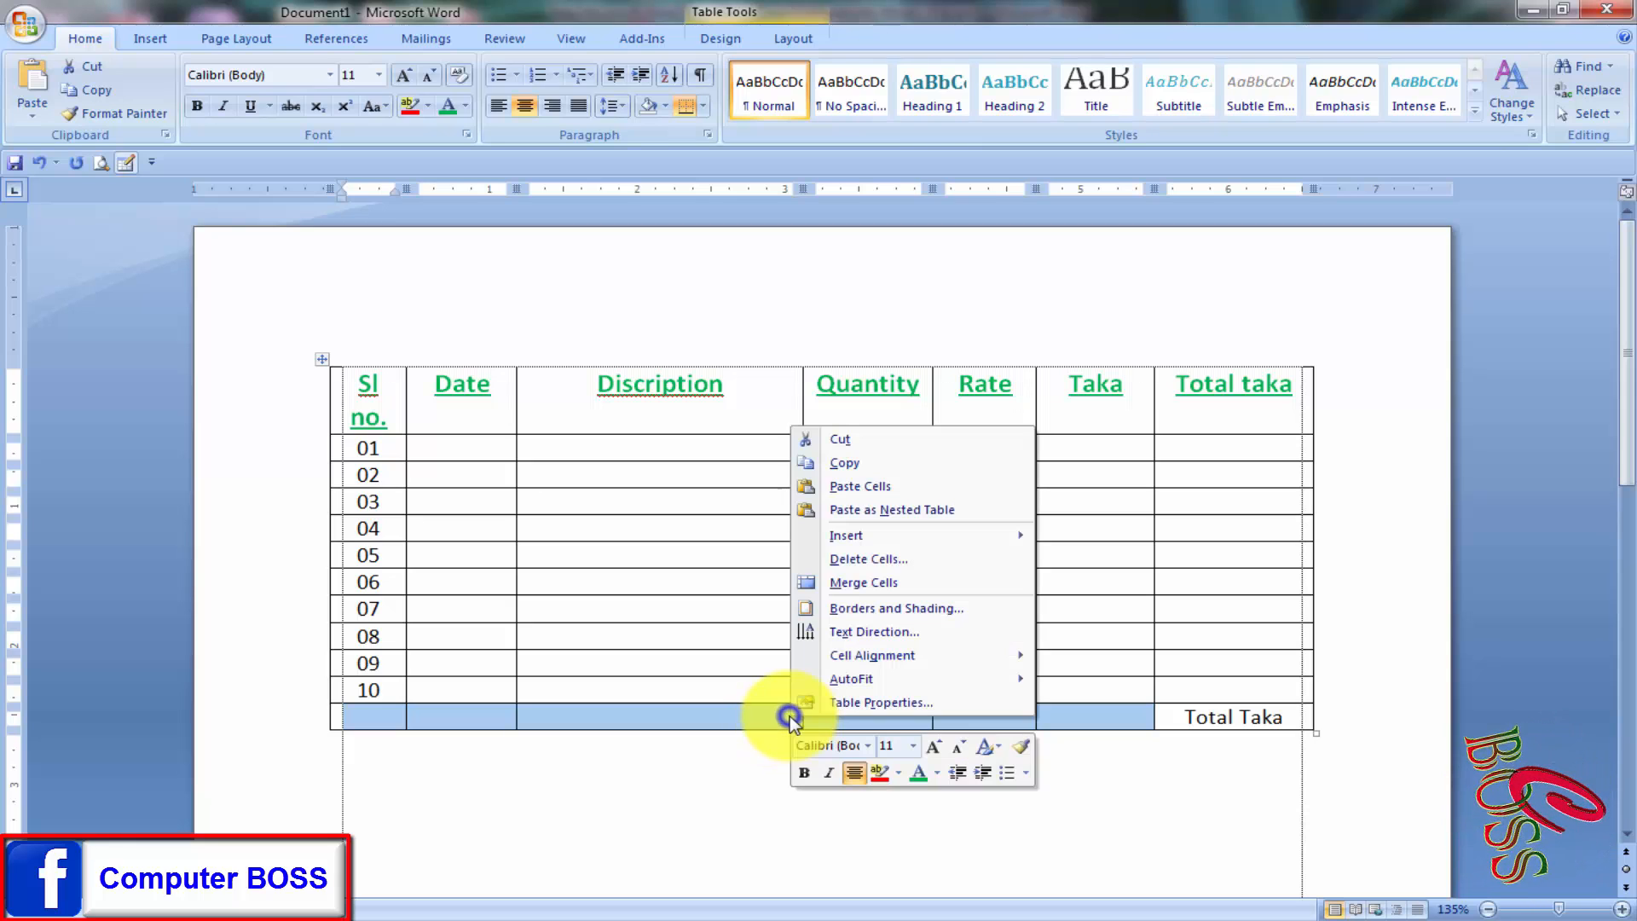
click(883, 585)
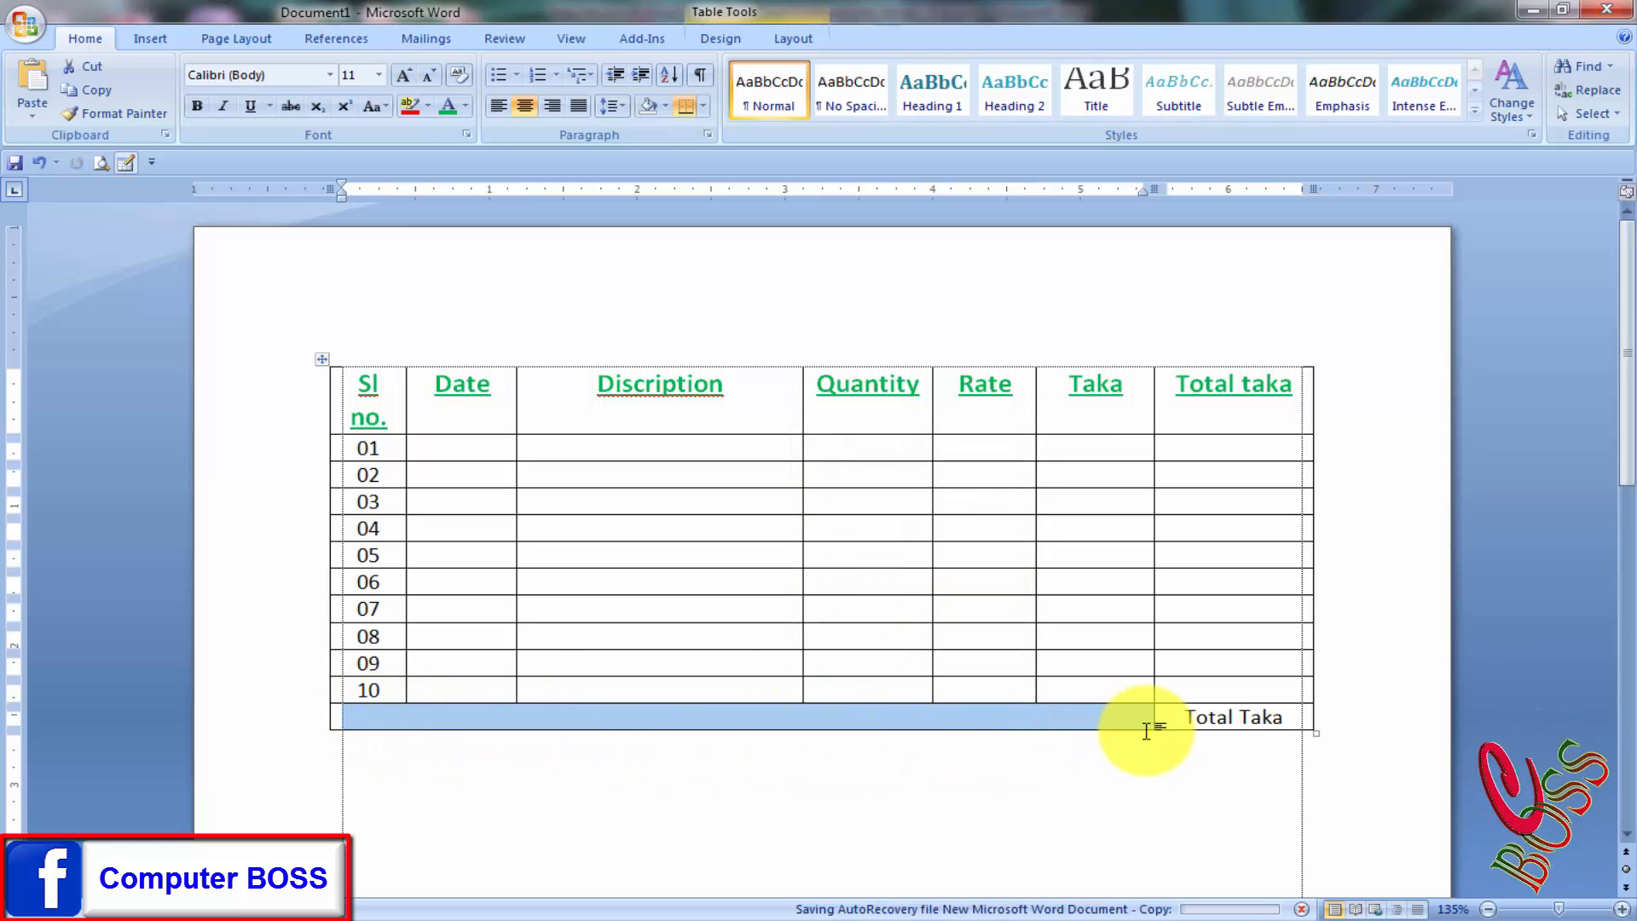
click(420, 726)
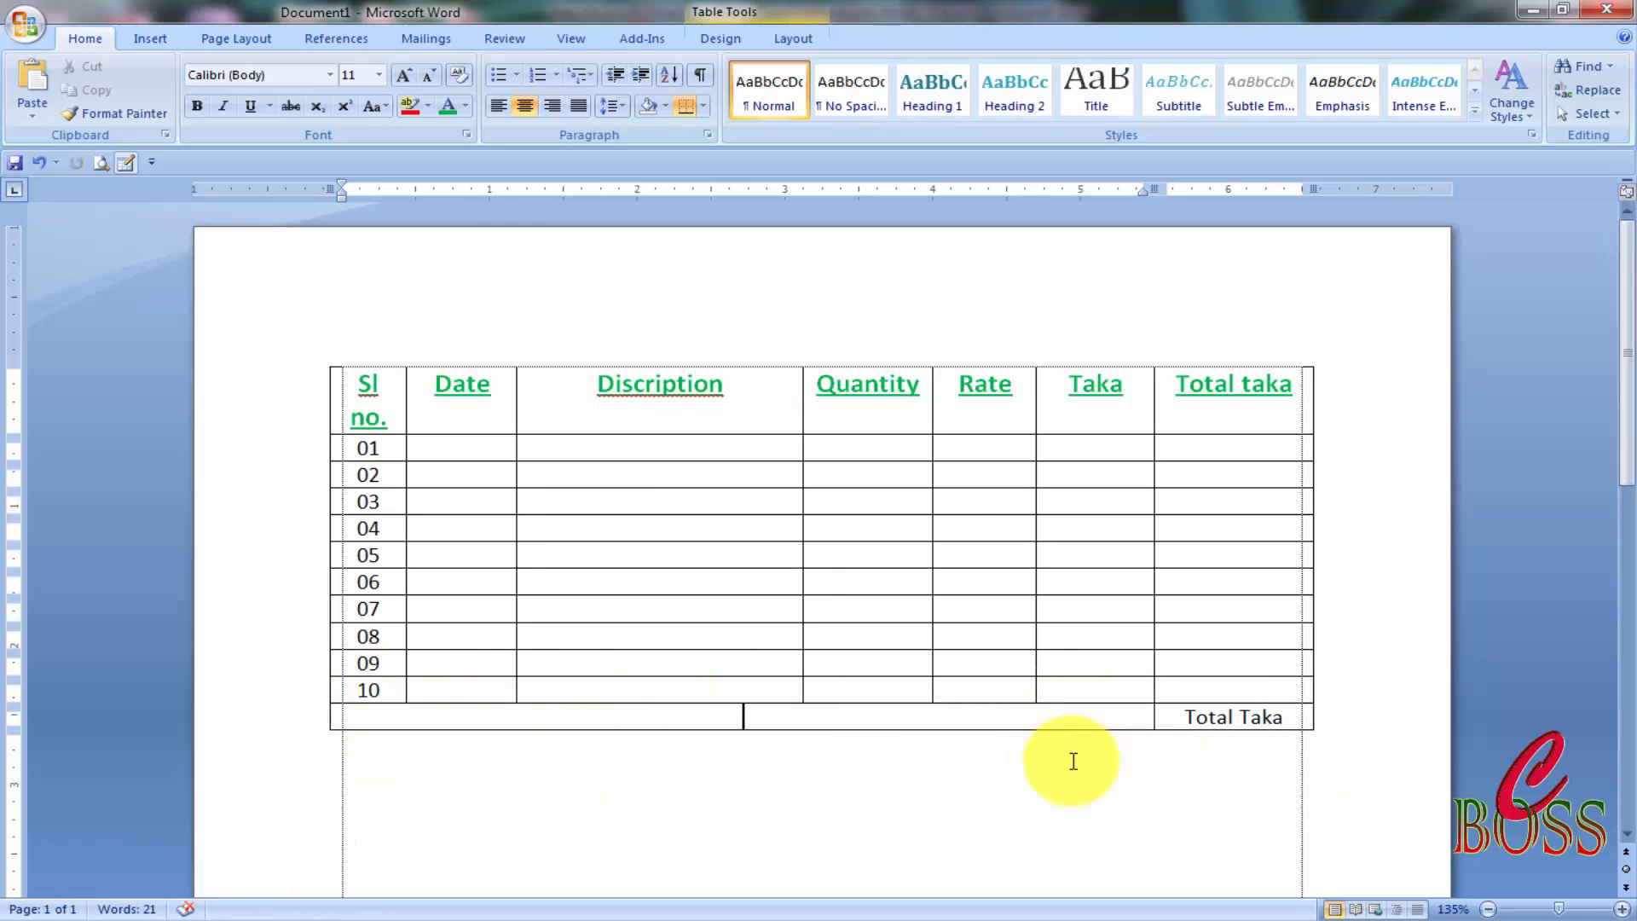
Left-align the text in the merged bottom-left cell of the table.
click(1279, 717)
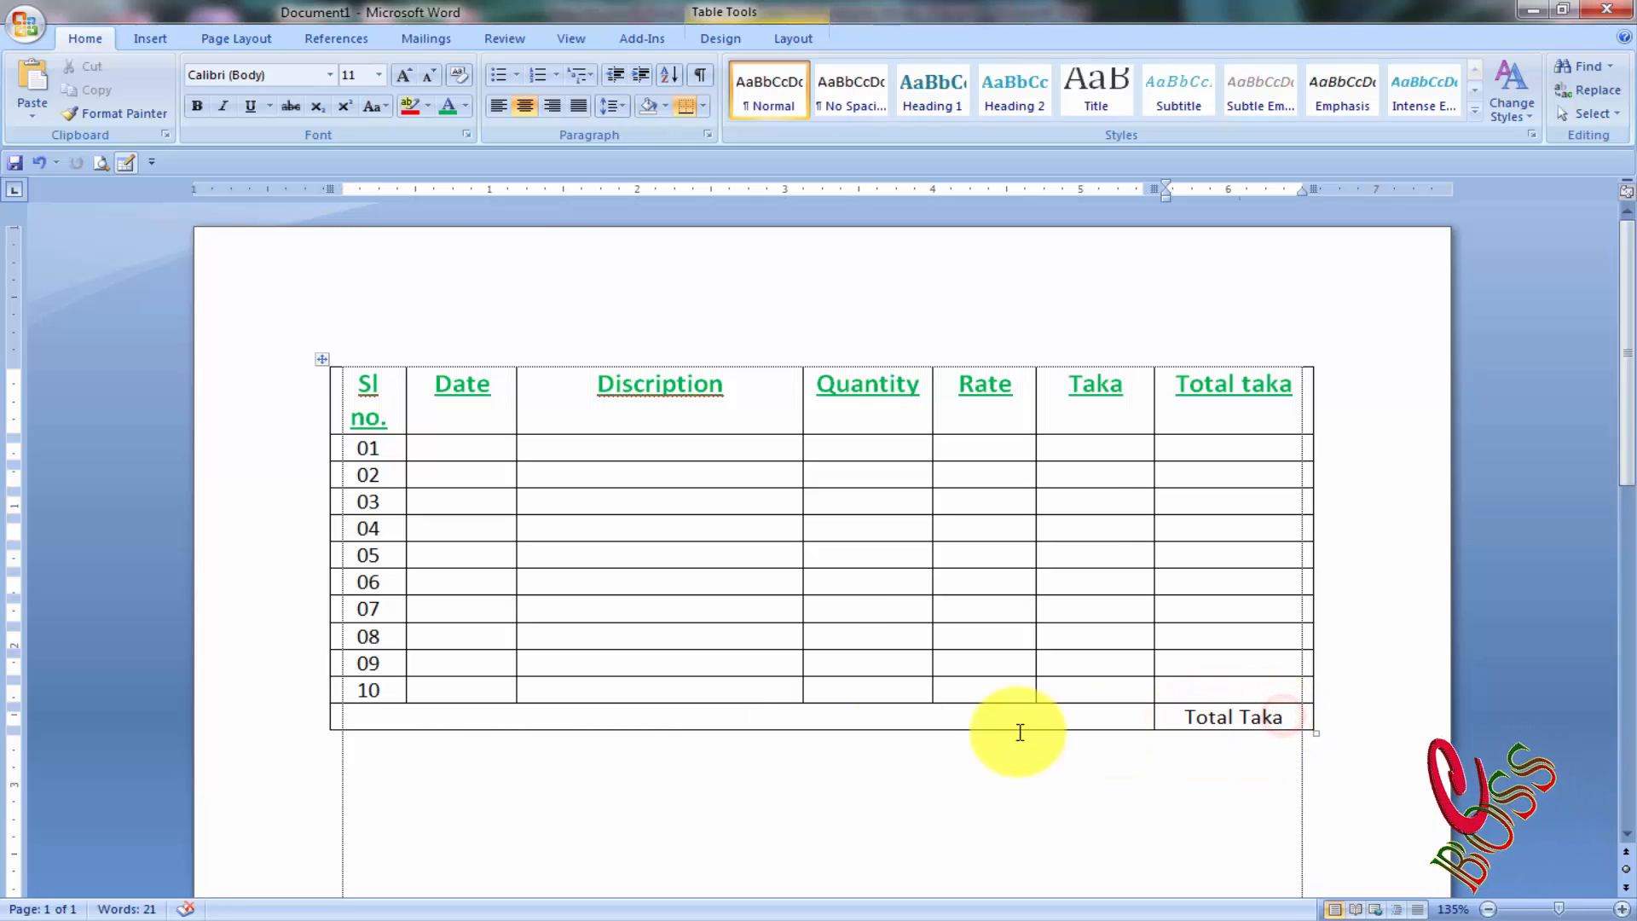
click(913, 718)
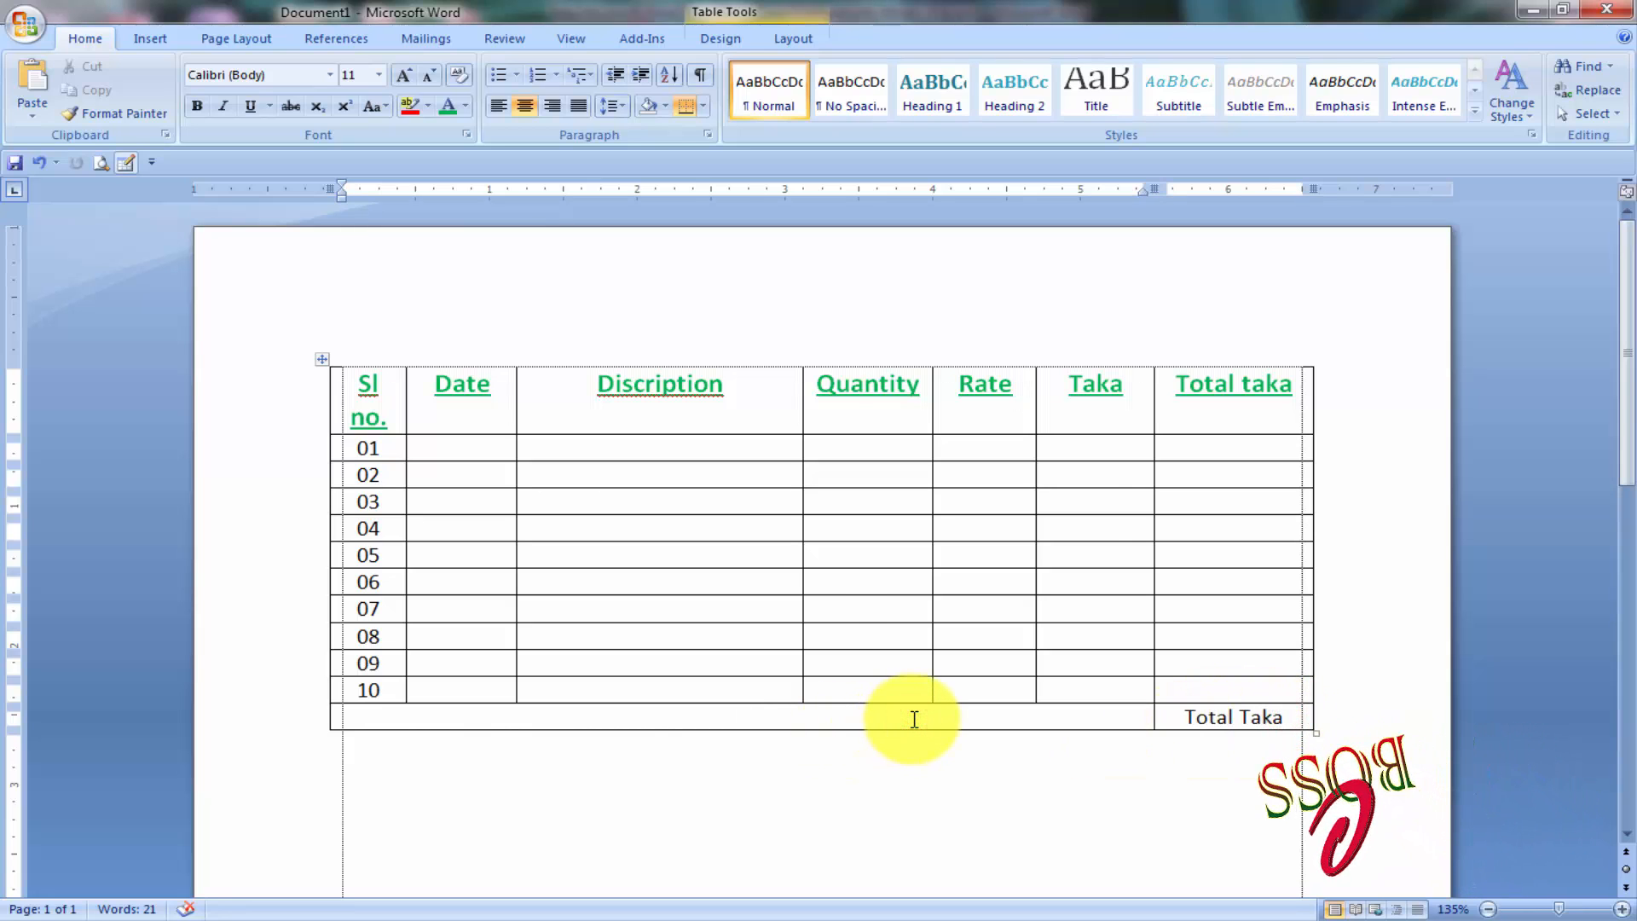
key(ctrl+l)
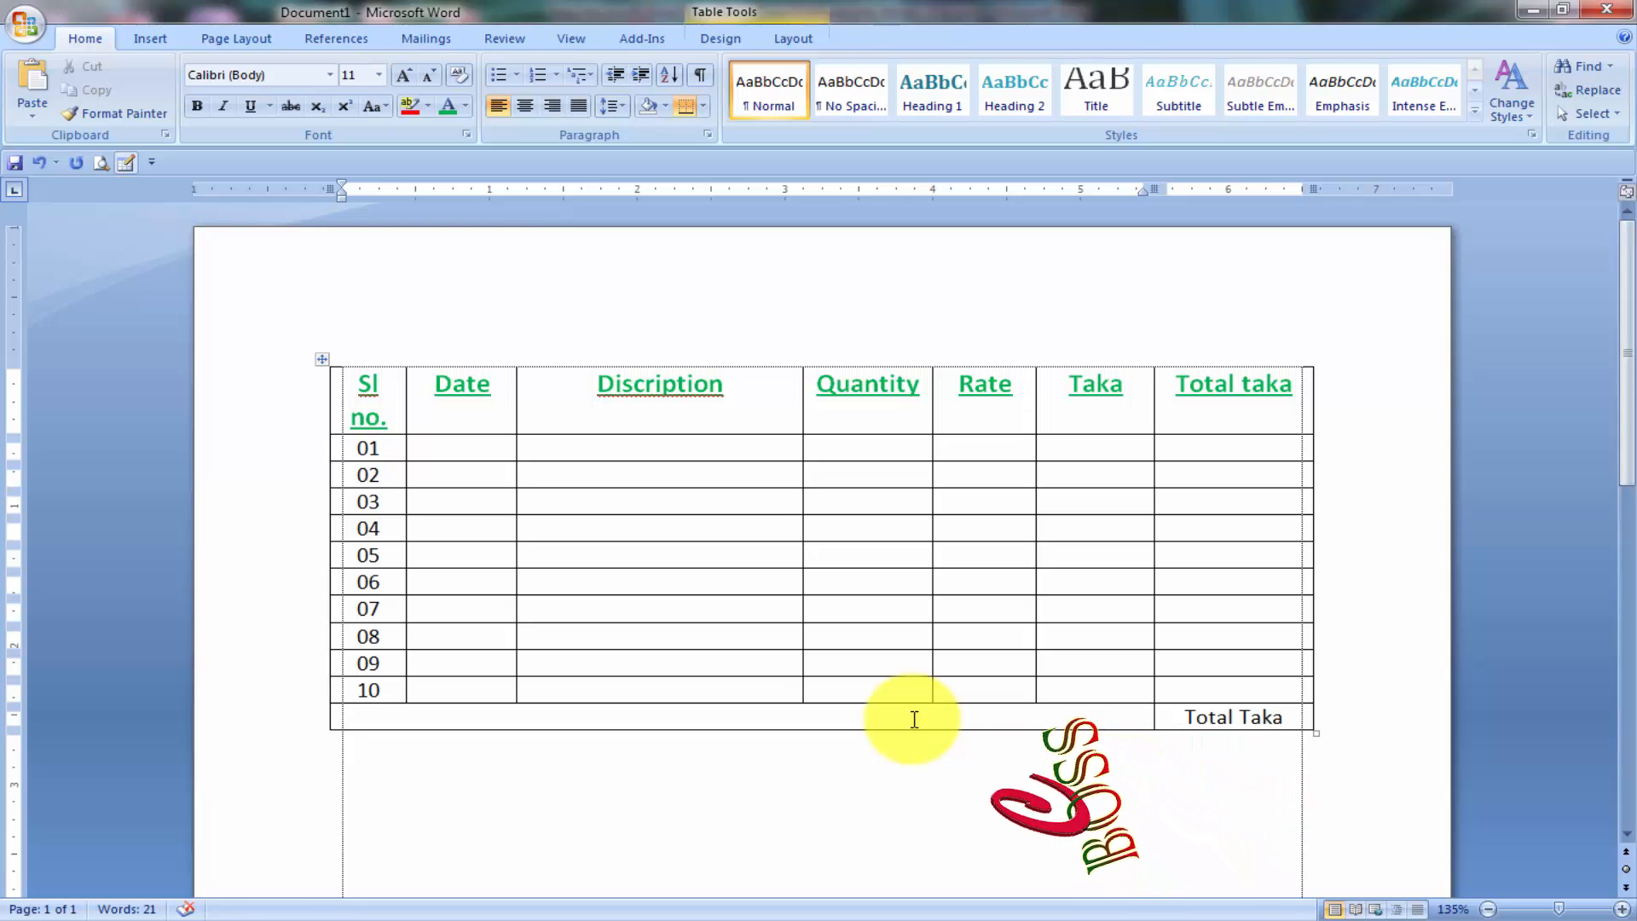
Move 'Total Taka' from the bottom-right cell into the merged cell, making it 'Total Taka='.
drag(1291, 721, 1155, 717)
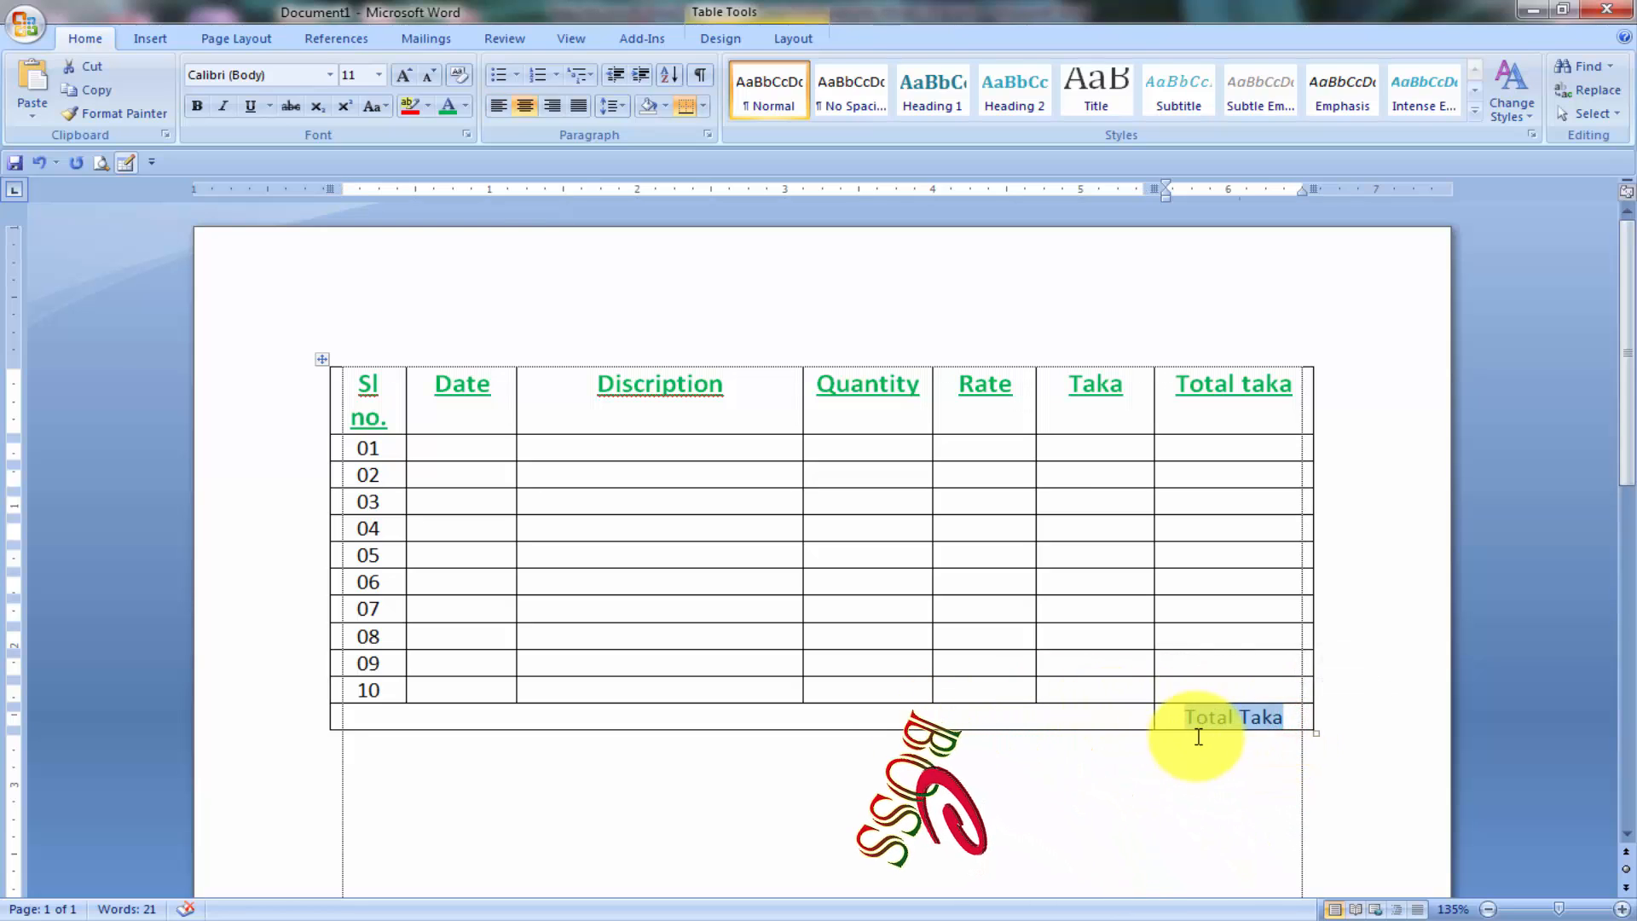
key(ctrl+x)
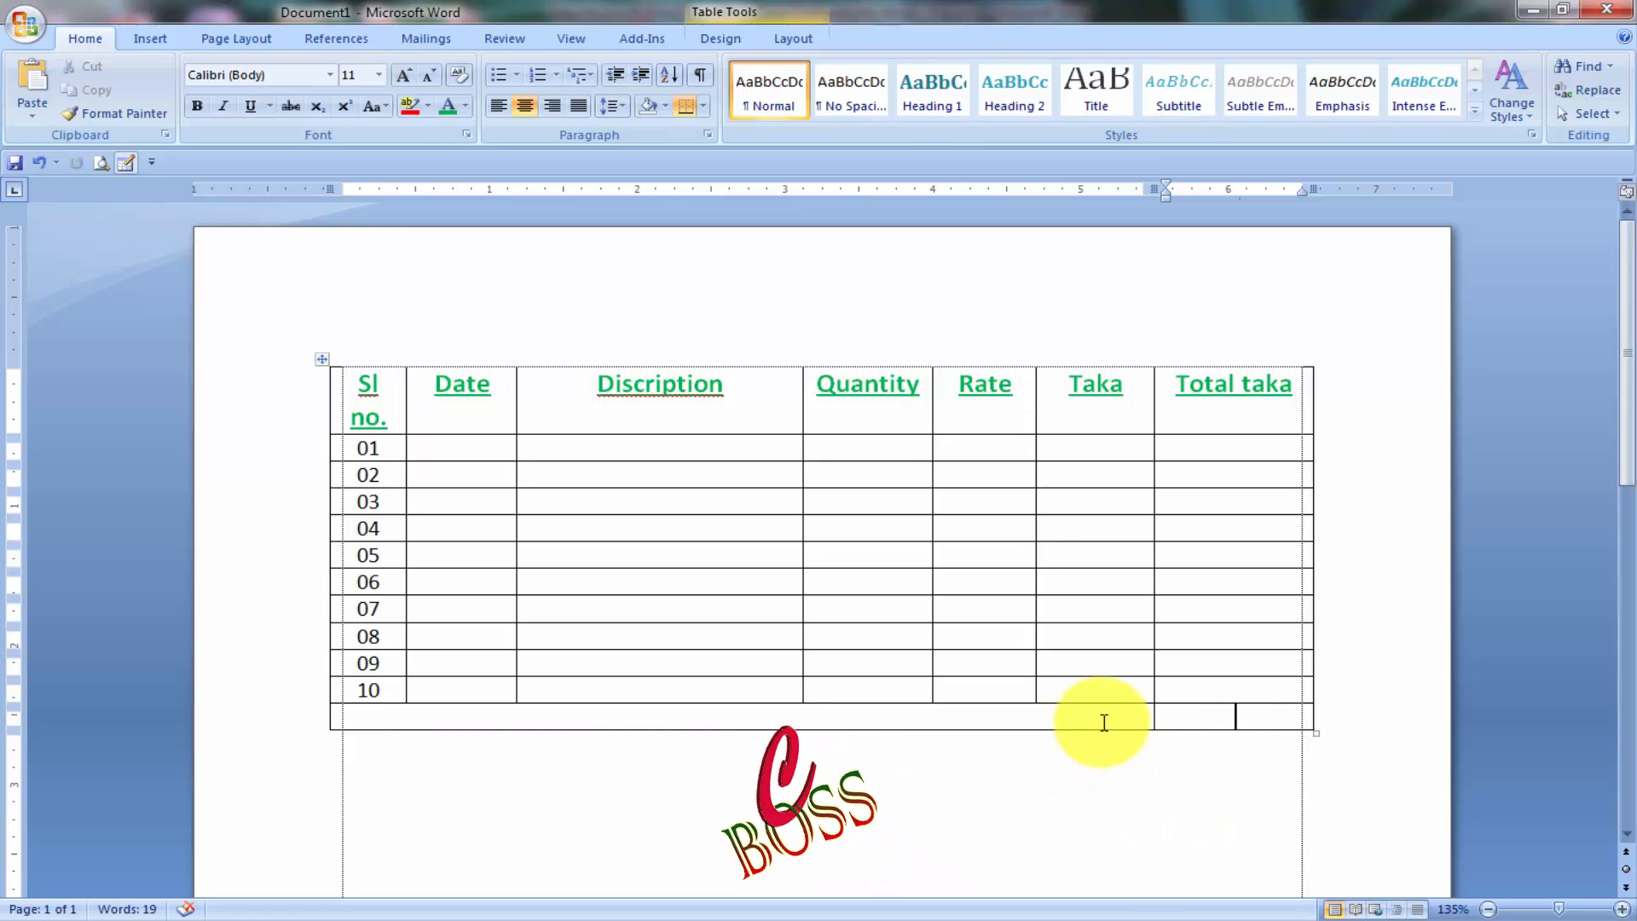
click(1096, 720)
key(ctrl+v)
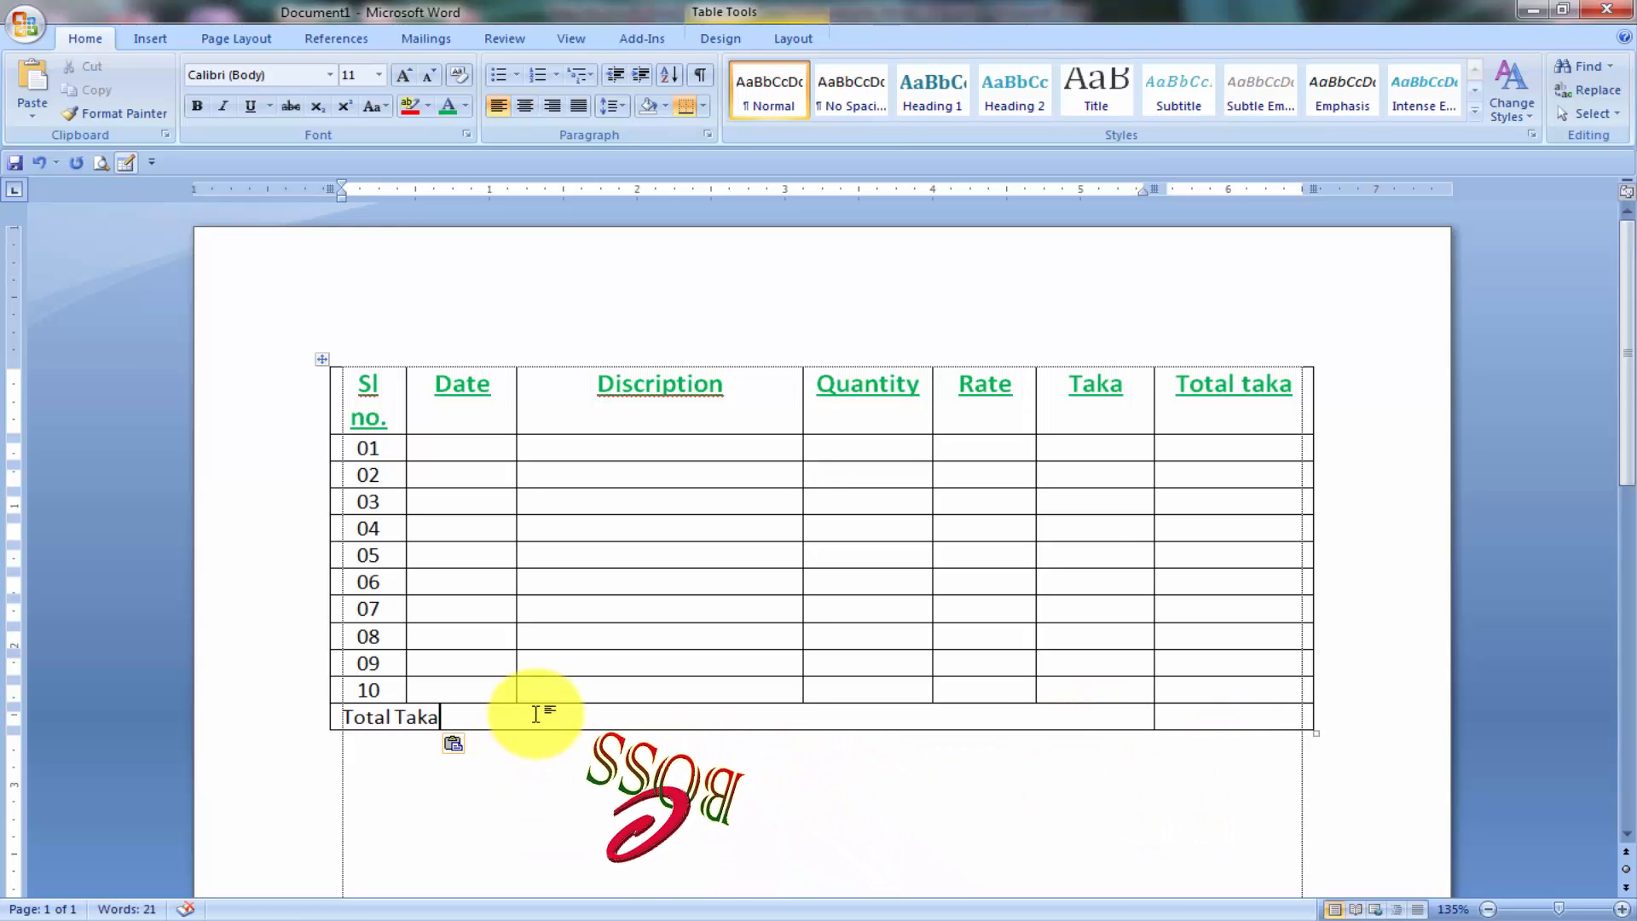
text(=)
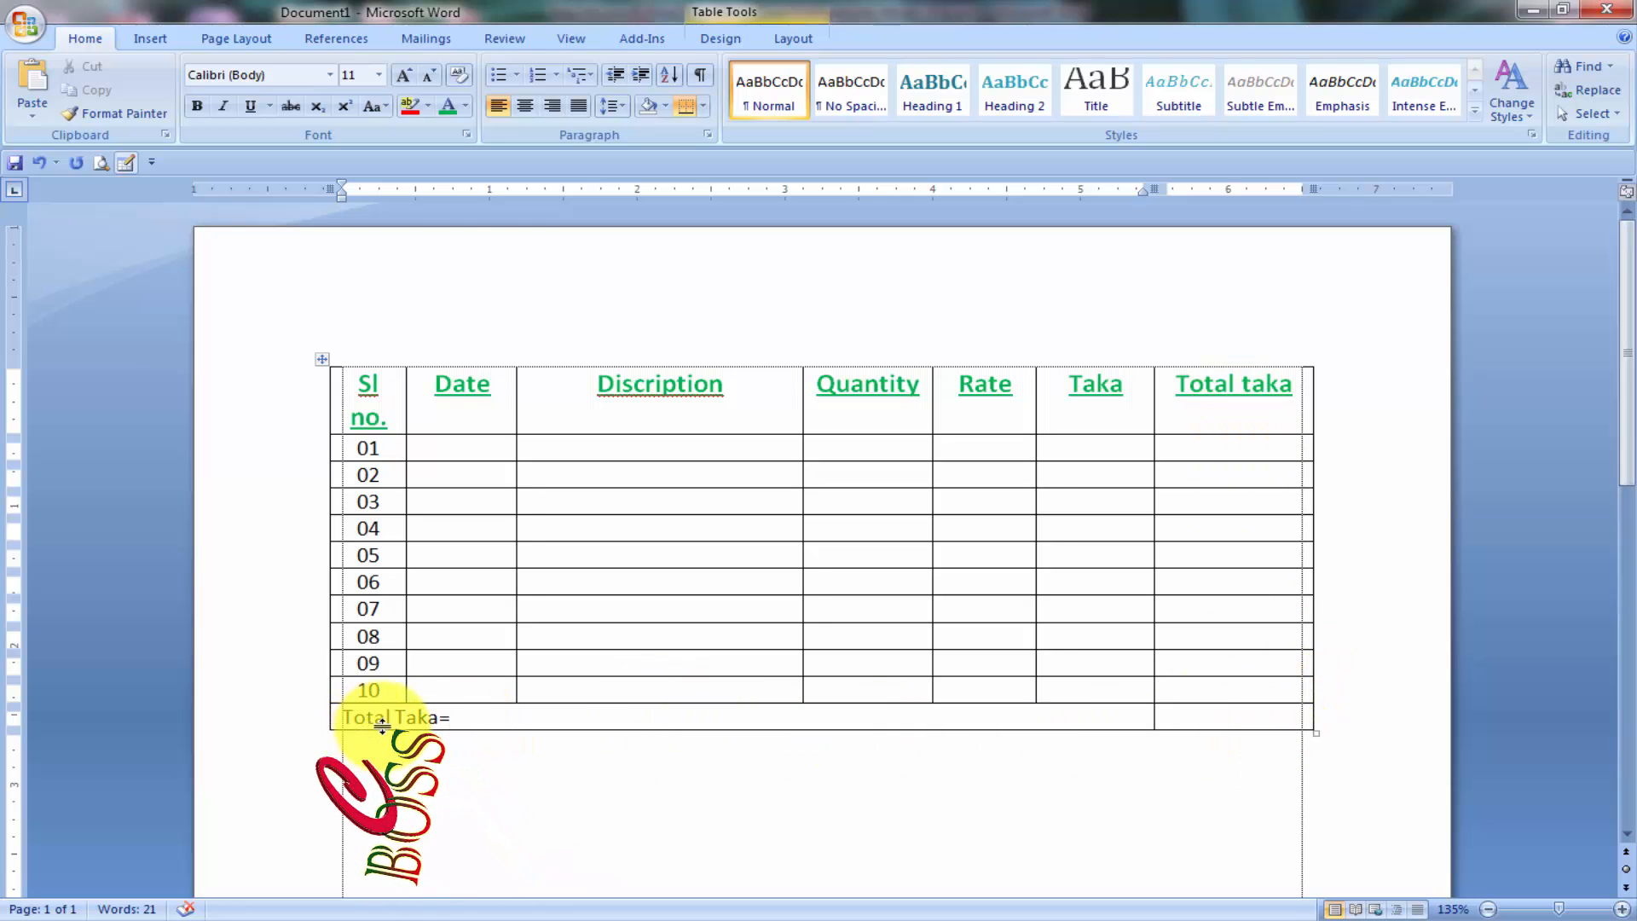
click(475, 717)
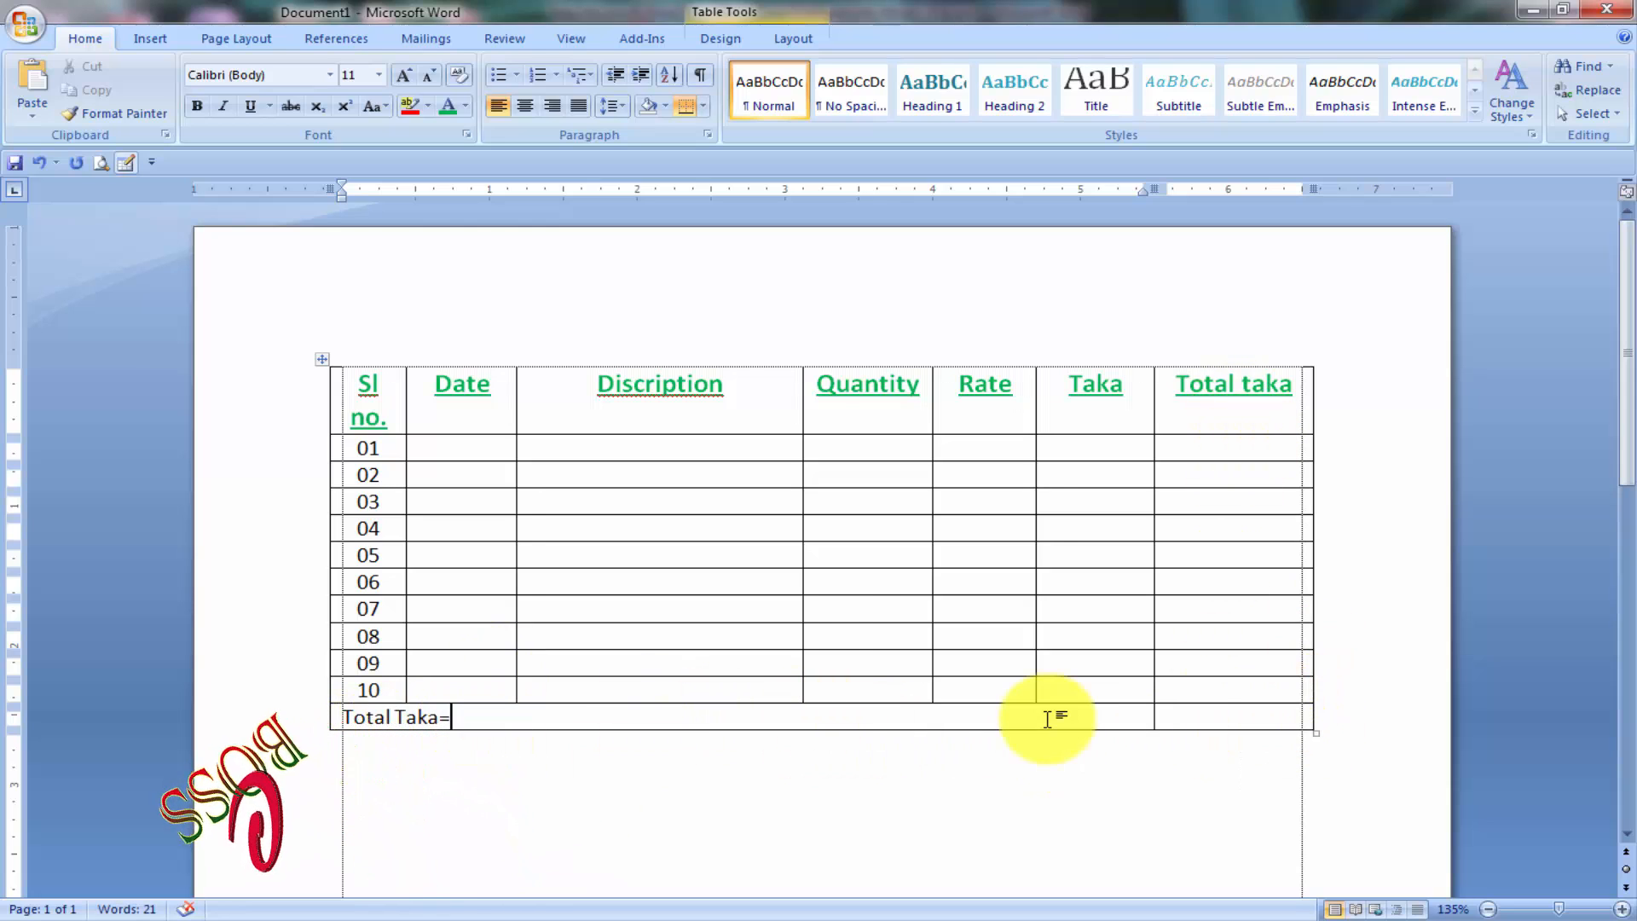